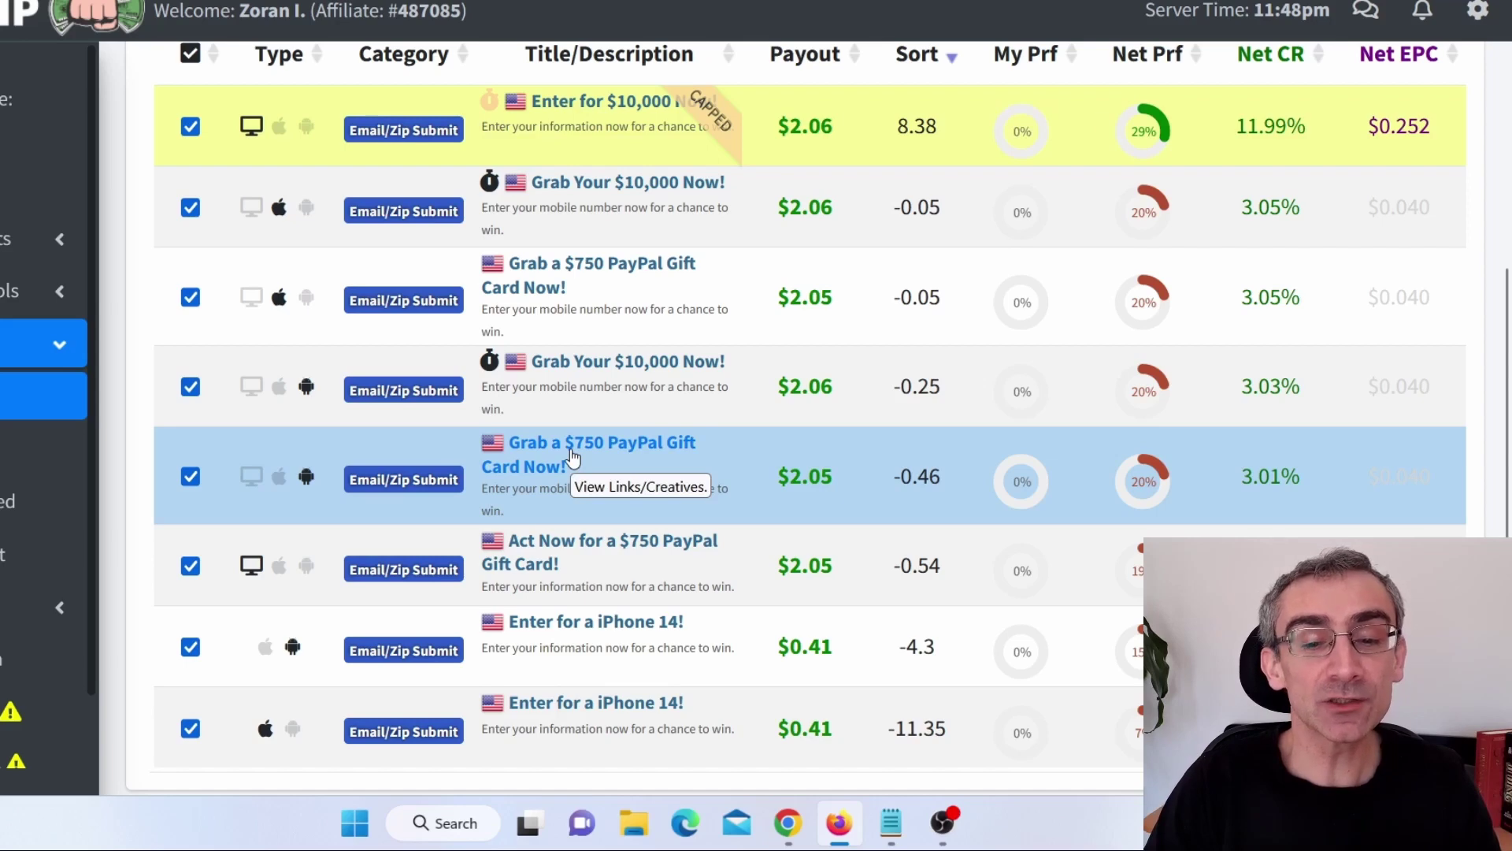
- Review CPAGrip's $750 PayPal Gift Card offer and its $2.05 payout, then bring up mixo.io
{"action": "left_click", "coordinate": [572, 457]}
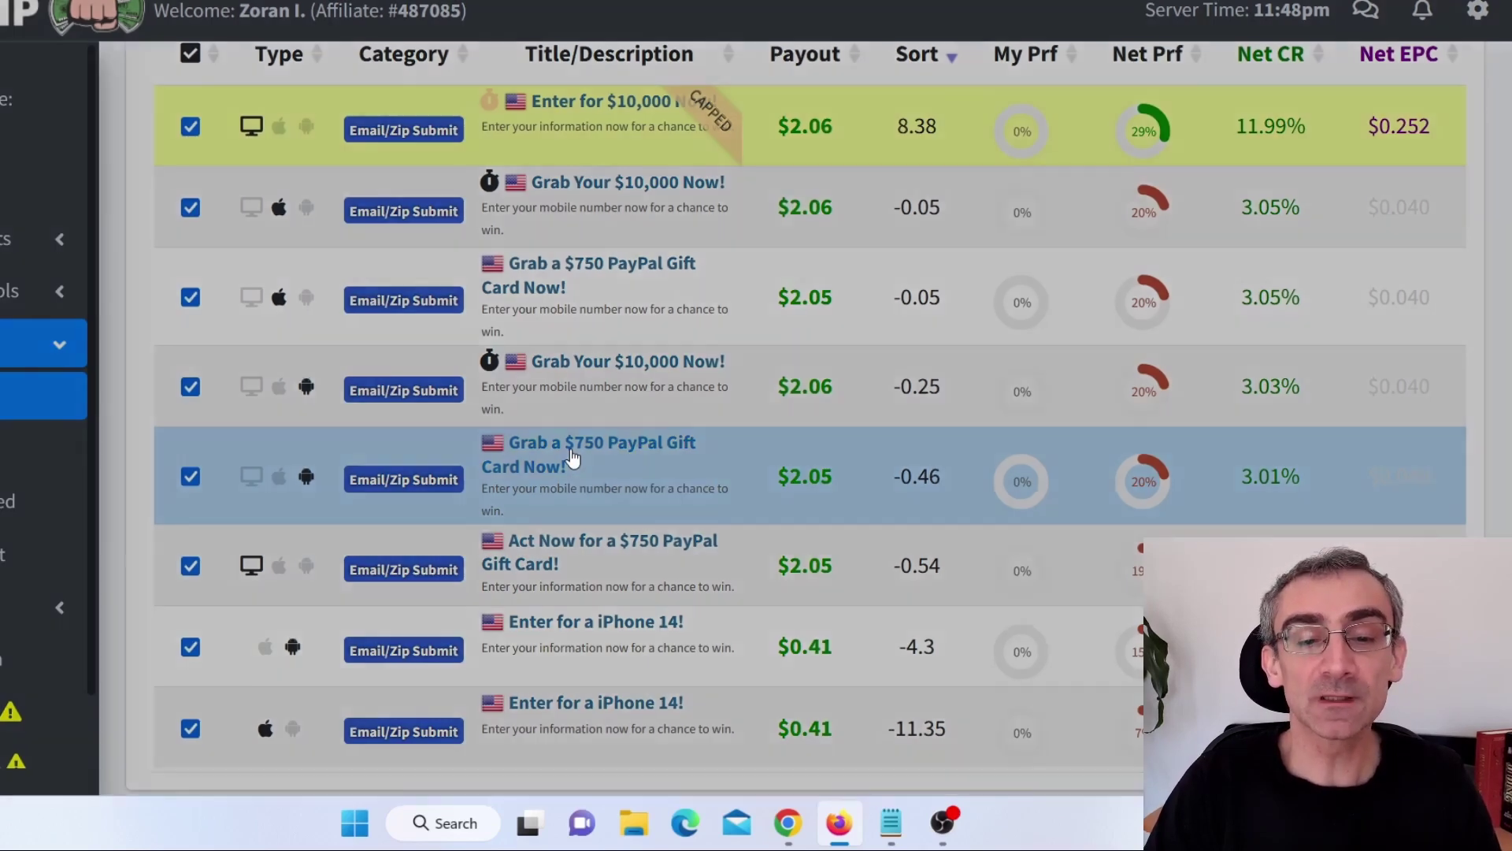
{"action": "left_click_drag", "start_coordinate": [372, 281], "coordinate": [325, 280]}
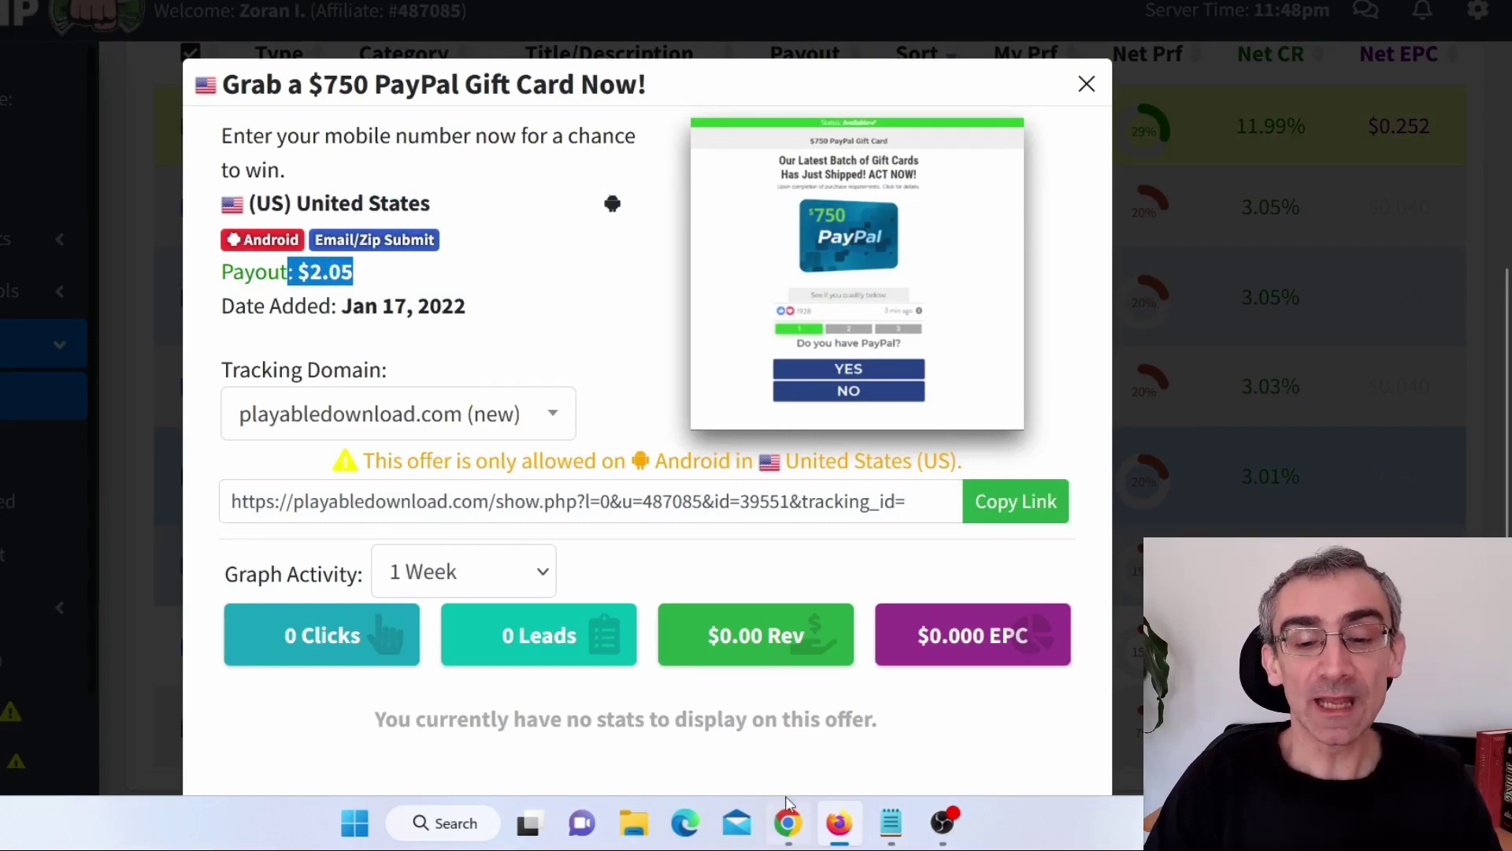
{"action": "mouse_move", "coordinate": [788, 819]}
{"action": "left_click", "coordinate": [843, 735]}
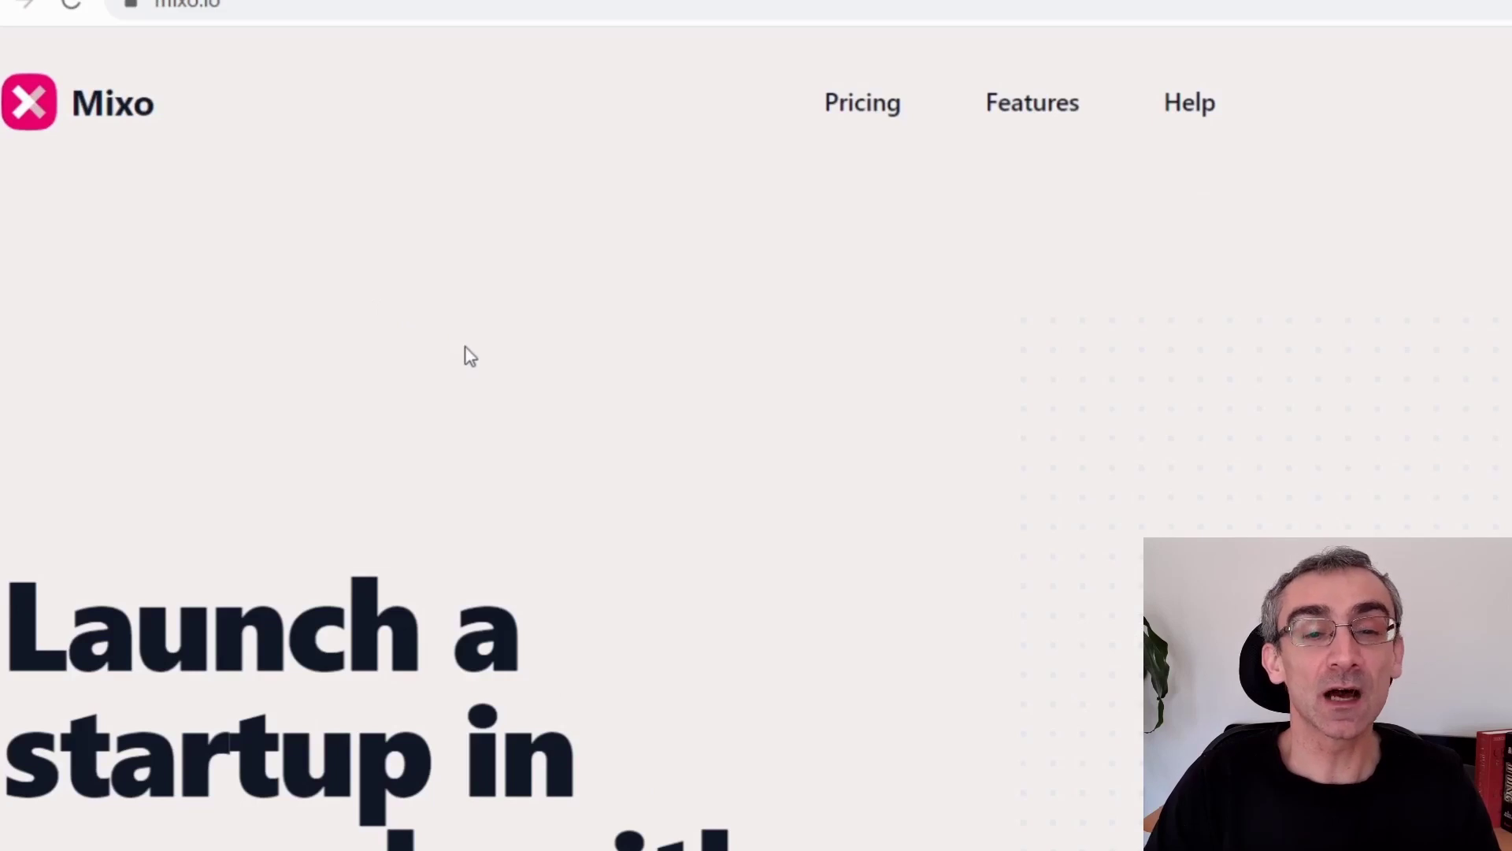
{"action": "scroll", "coordinate": [381, 455], "scroll_direction": "down", "scroll_amount": 3}
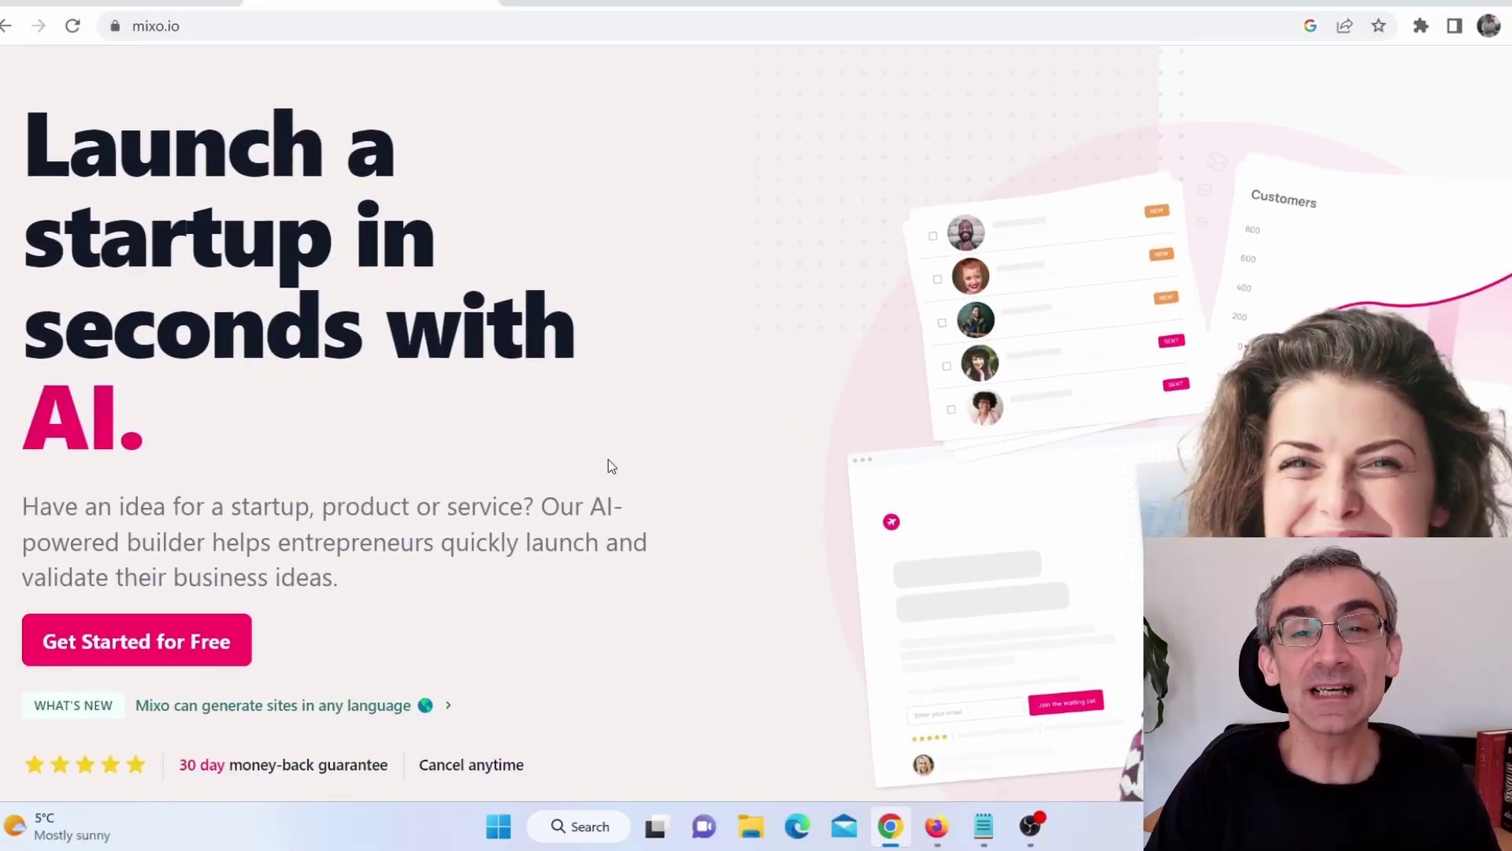
{"action": "scroll", "coordinate": [608, 460], "scroll_direction": "down", "scroll_amount": 5}
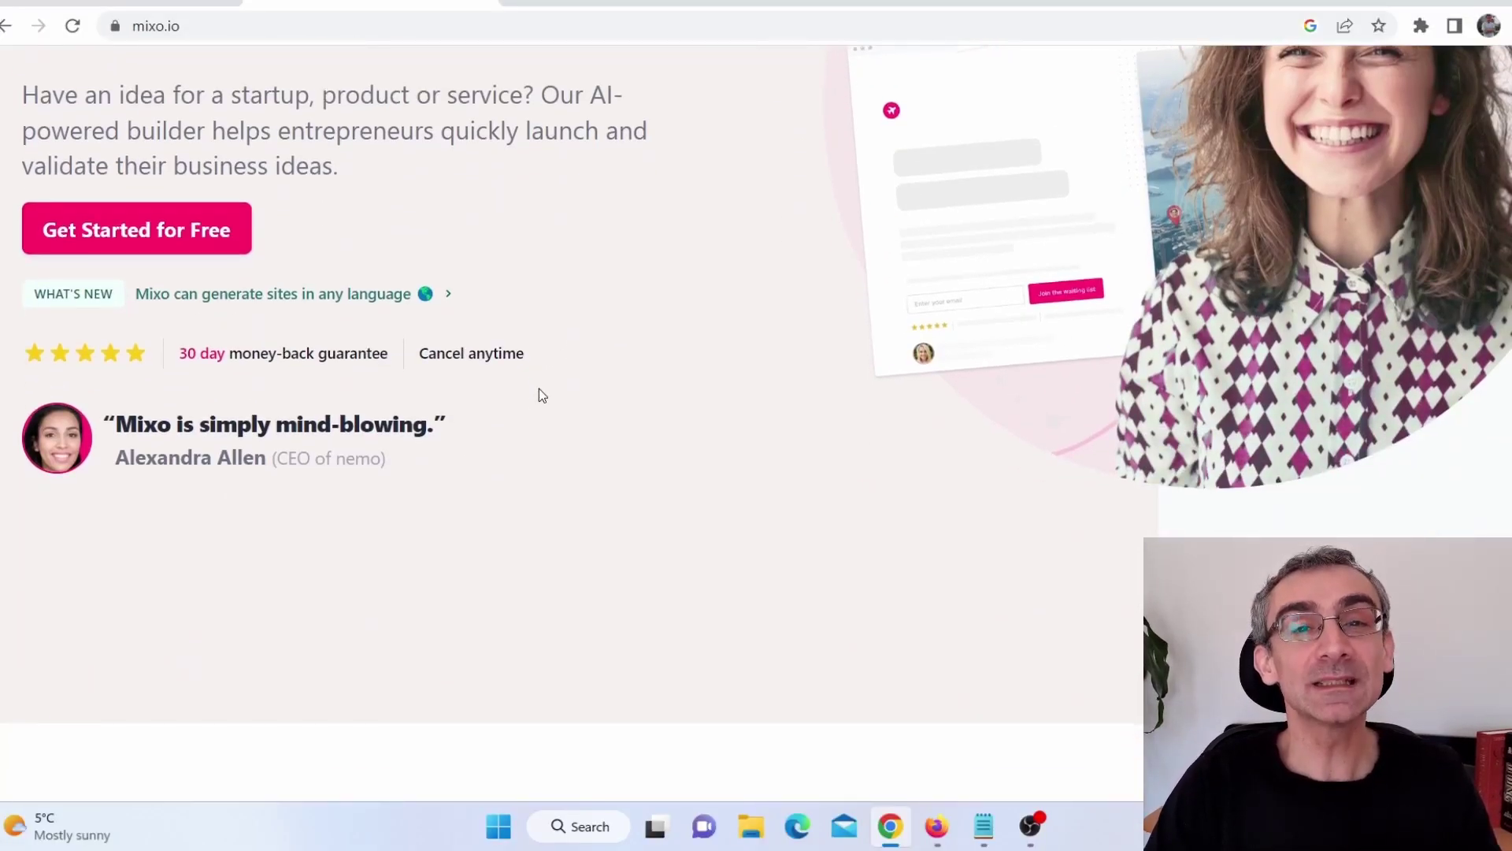
{"action": "scroll", "coordinate": [529, 396], "scroll_direction": "down", "scroll_amount": 1}
{"action": "scroll", "coordinate": [520, 395], "scroll_direction": "down", "scroll_amount": 6}
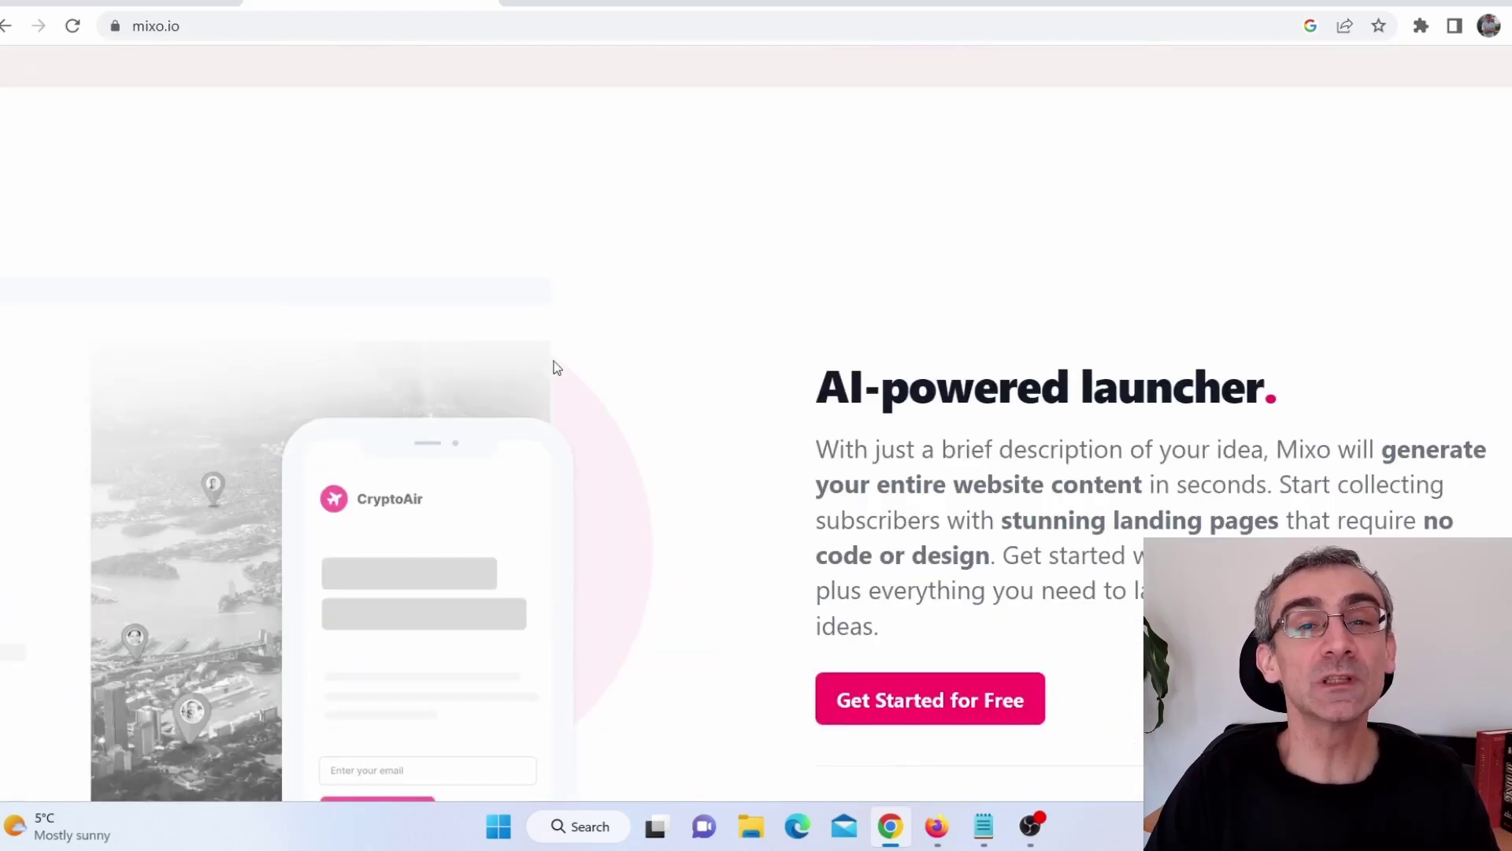
{"action": "scroll", "coordinate": [686, 340], "scroll_direction": "down", "scroll_amount": 3}
{"action": "scroll", "coordinate": [709, 352], "scroll_direction": "down", "scroll_amount": 3}
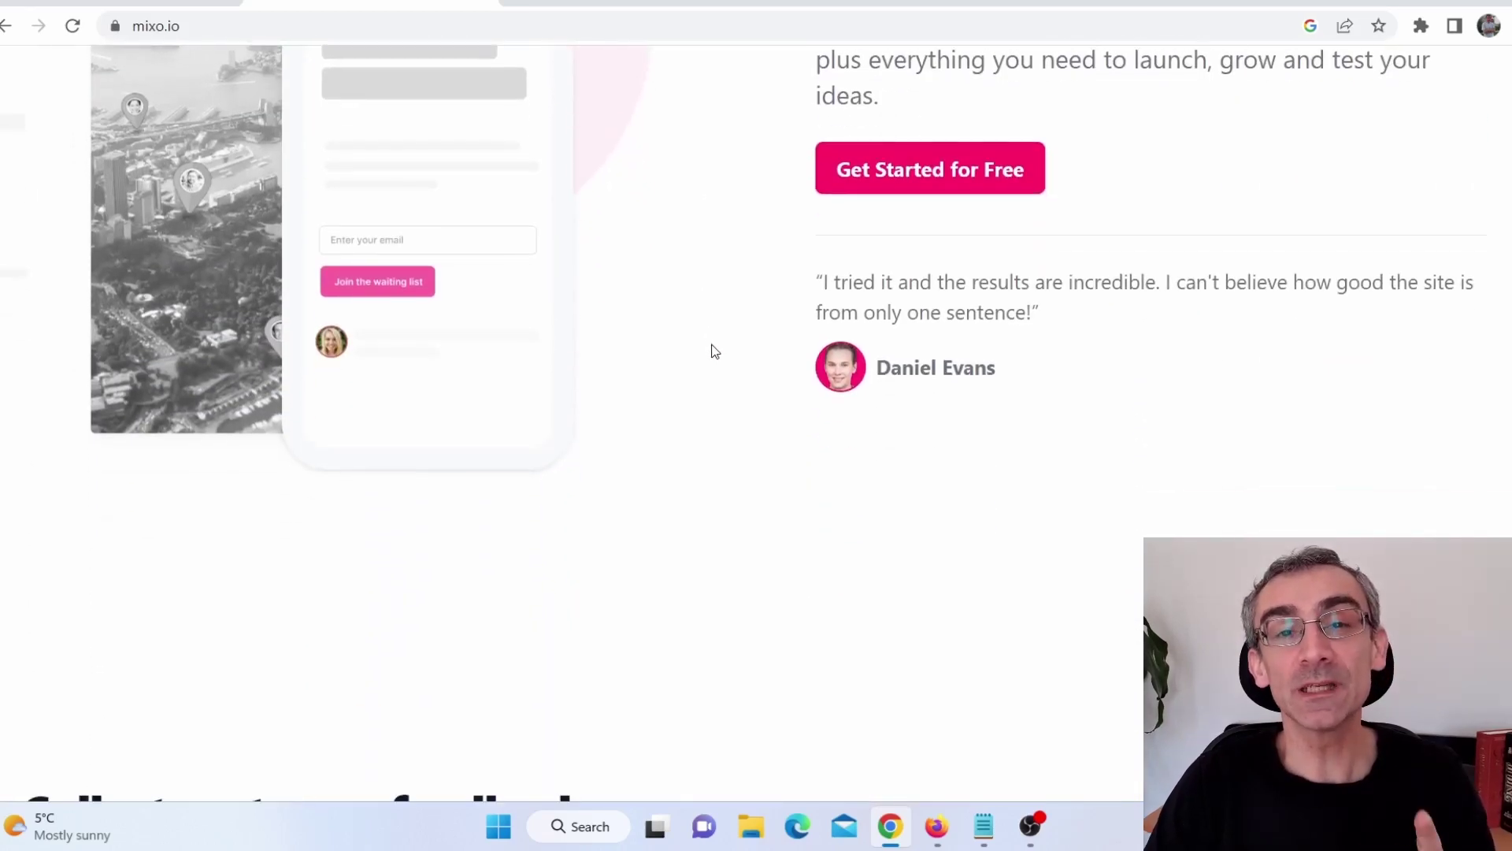
{"action": "scroll", "coordinate": [718, 354], "scroll_direction": "up", "scroll_amount": 6}
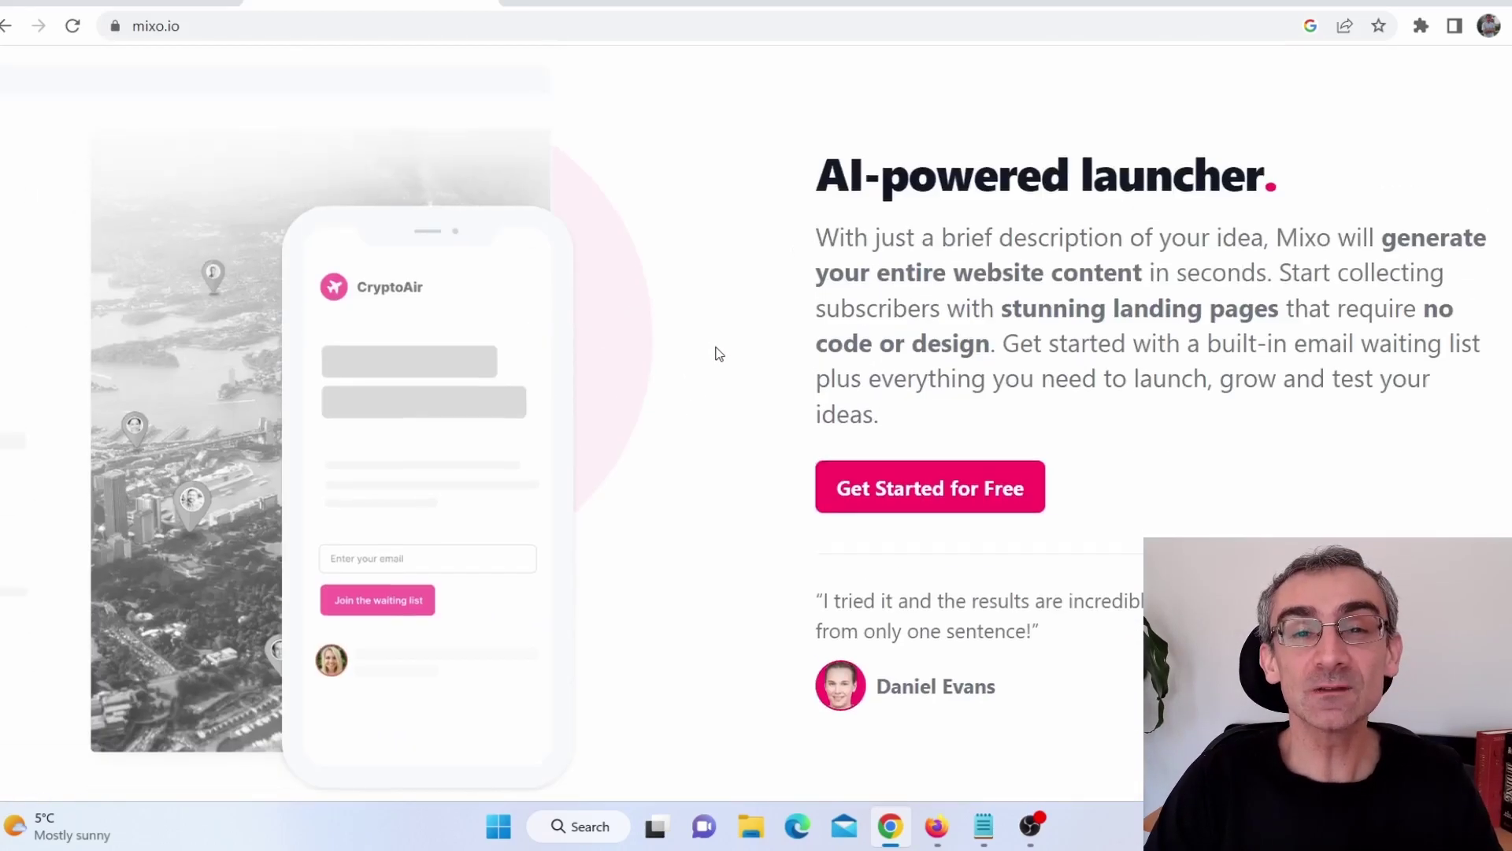
{"action": "scroll", "coordinate": [719, 354], "scroll_direction": "up", "scroll_amount": 7}
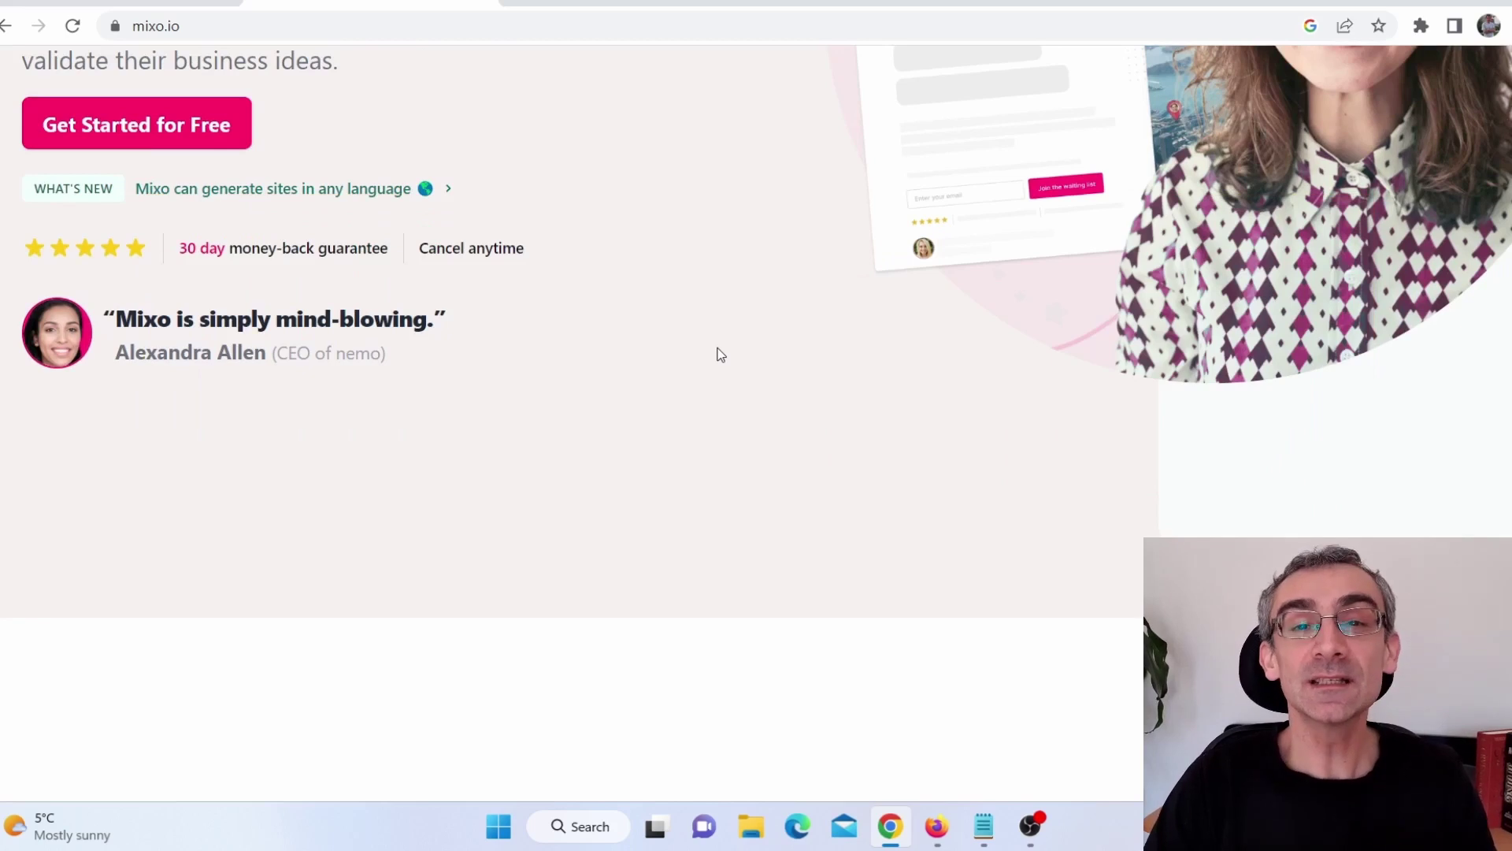
{"action": "scroll", "coordinate": [619, 379], "scroll_direction": "up", "scroll_amount": 4}
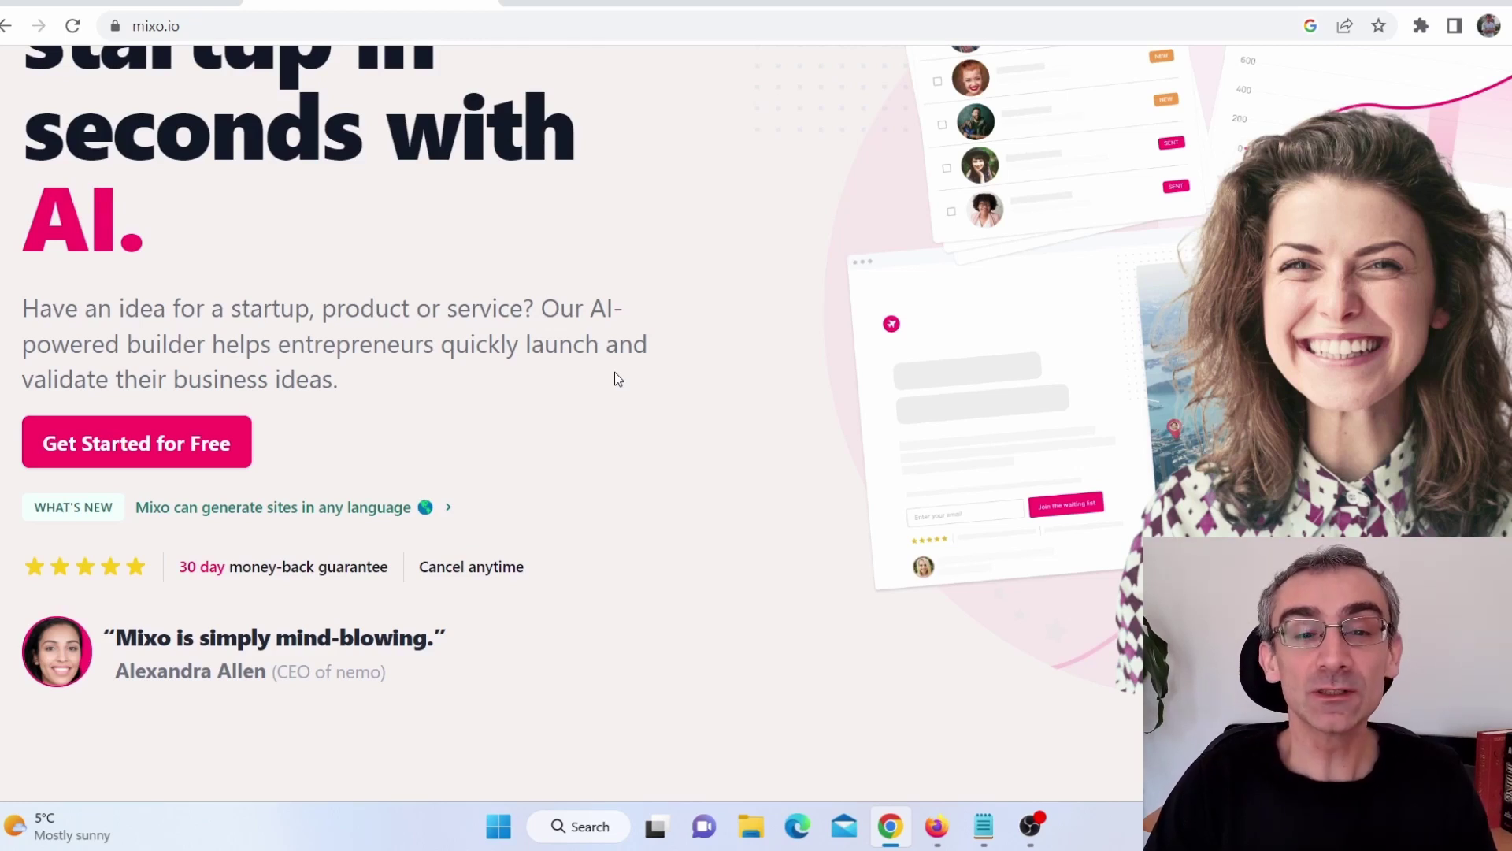
- Paste the $750 free PayPal gift card campaign idea into Mixo's startup idea box and generate the site
{"action": "left_click", "coordinate": [131, 457]}
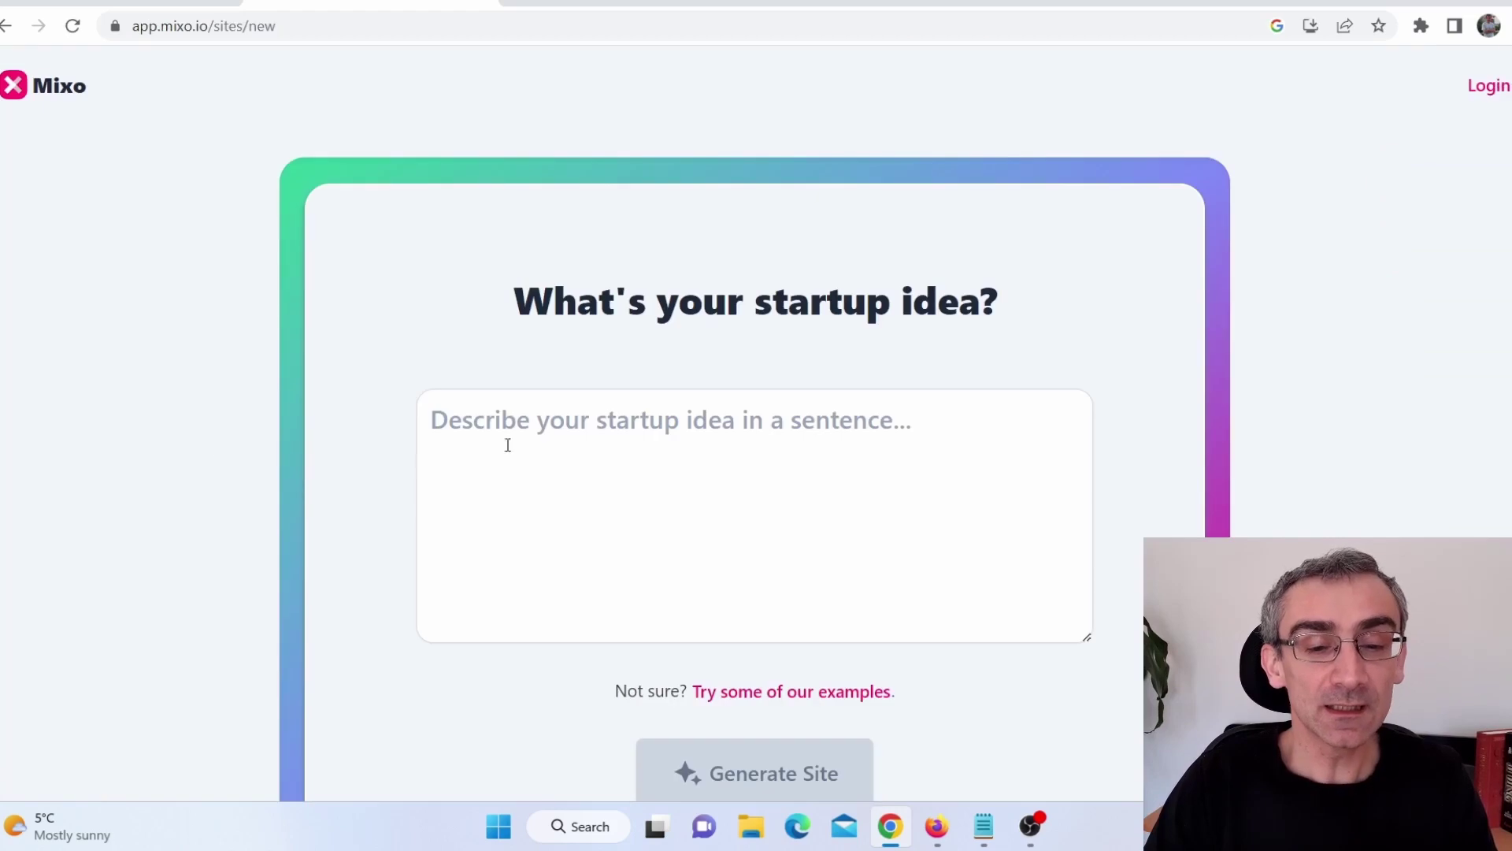
{"action": "scroll", "coordinate": [701, 447], "scroll_direction": "down", "scroll_amount": 1}
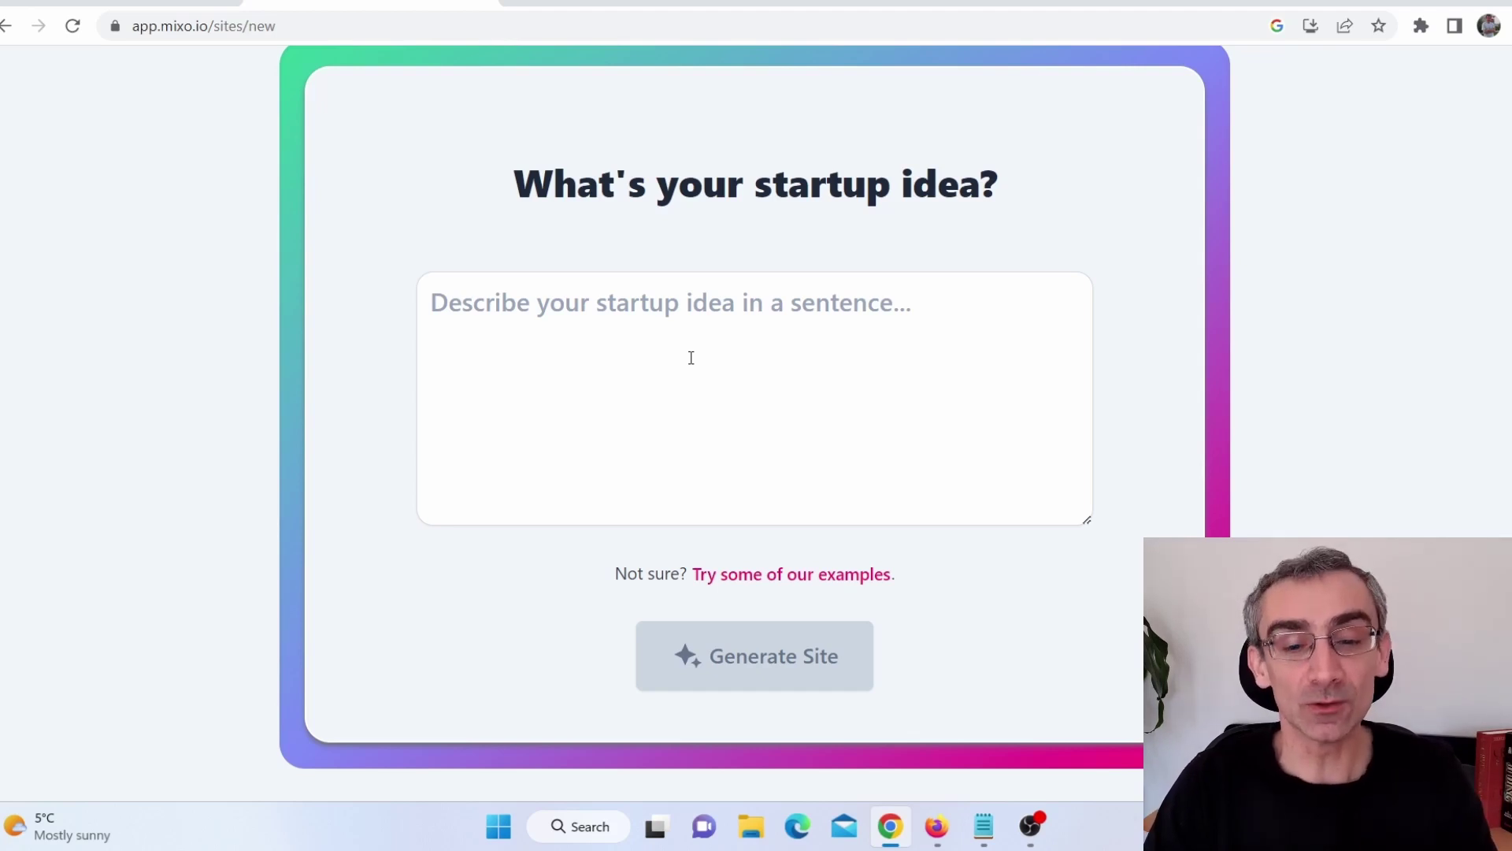
{"action": "key", "text": "alt+Tab"}
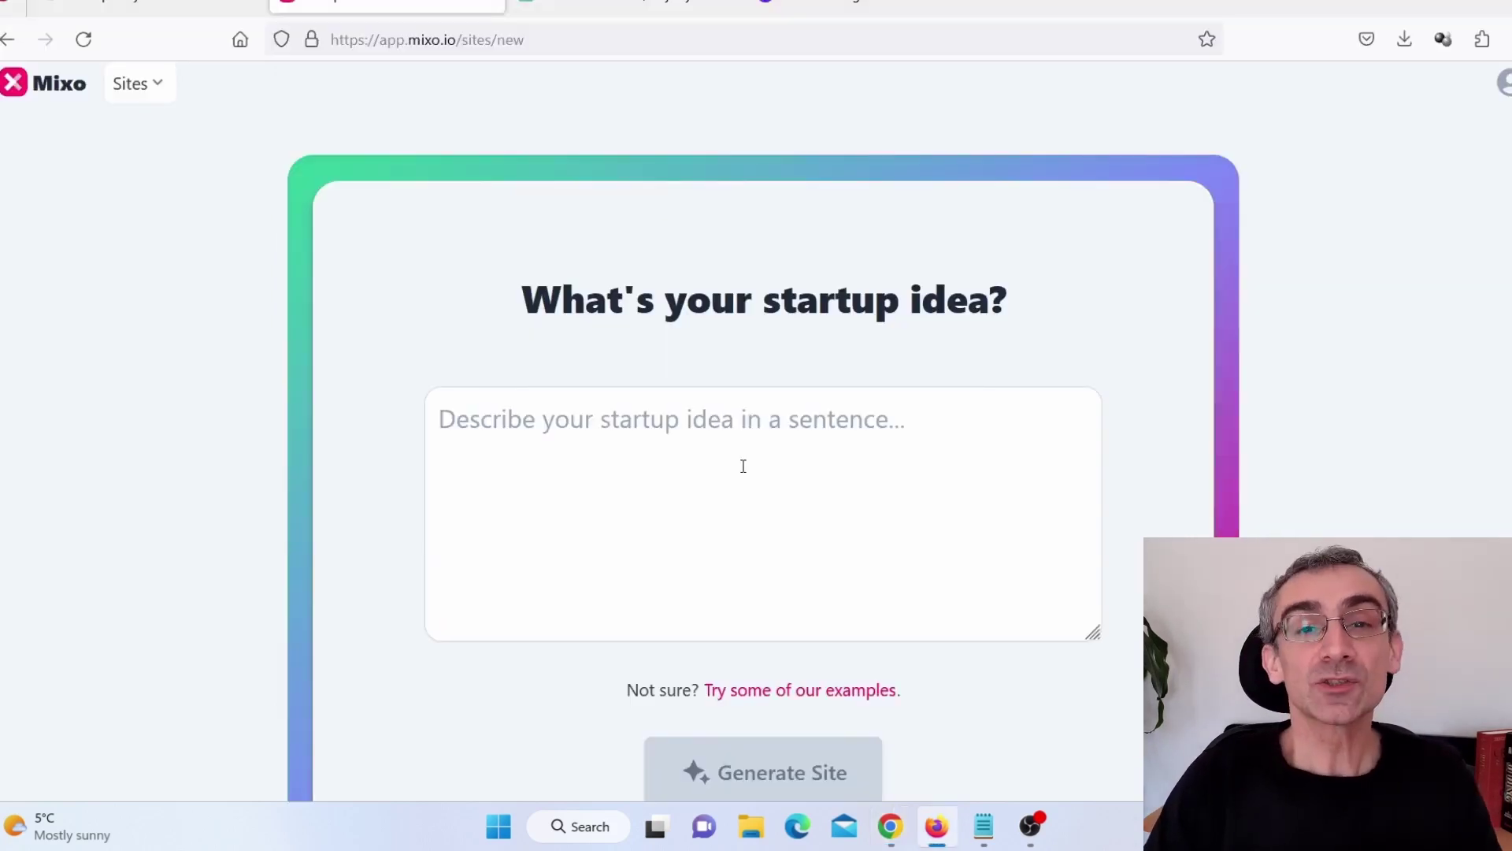
{"action": "left_click", "coordinate": [618, 466]}
{"action": "type", "text": "promotional website for our $750 free paypal gift card campaign"}
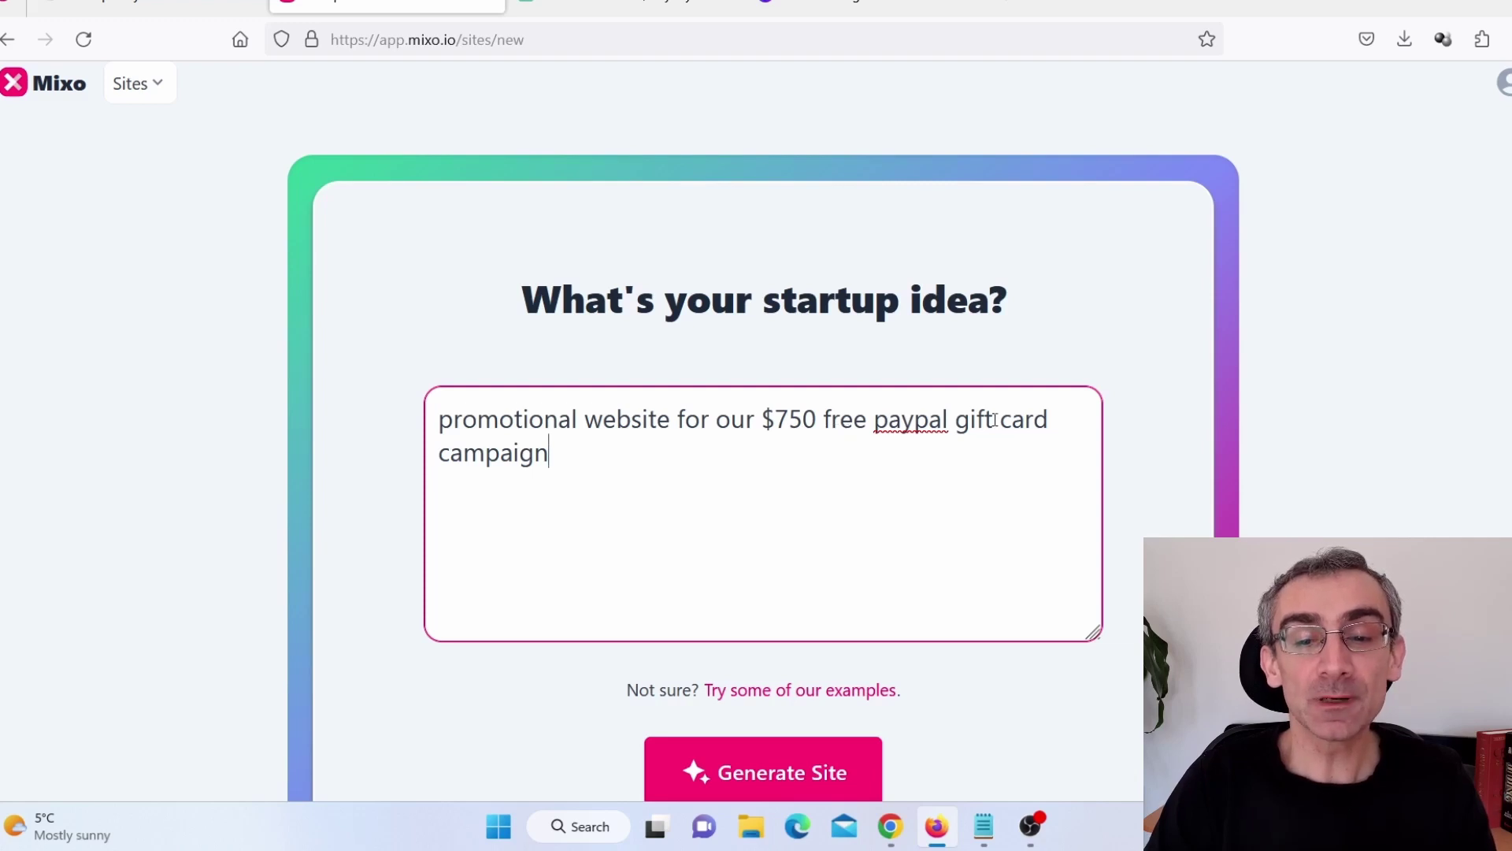
{"action": "scroll", "coordinate": [807, 449], "scroll_direction": "down", "scroll_amount": 2}
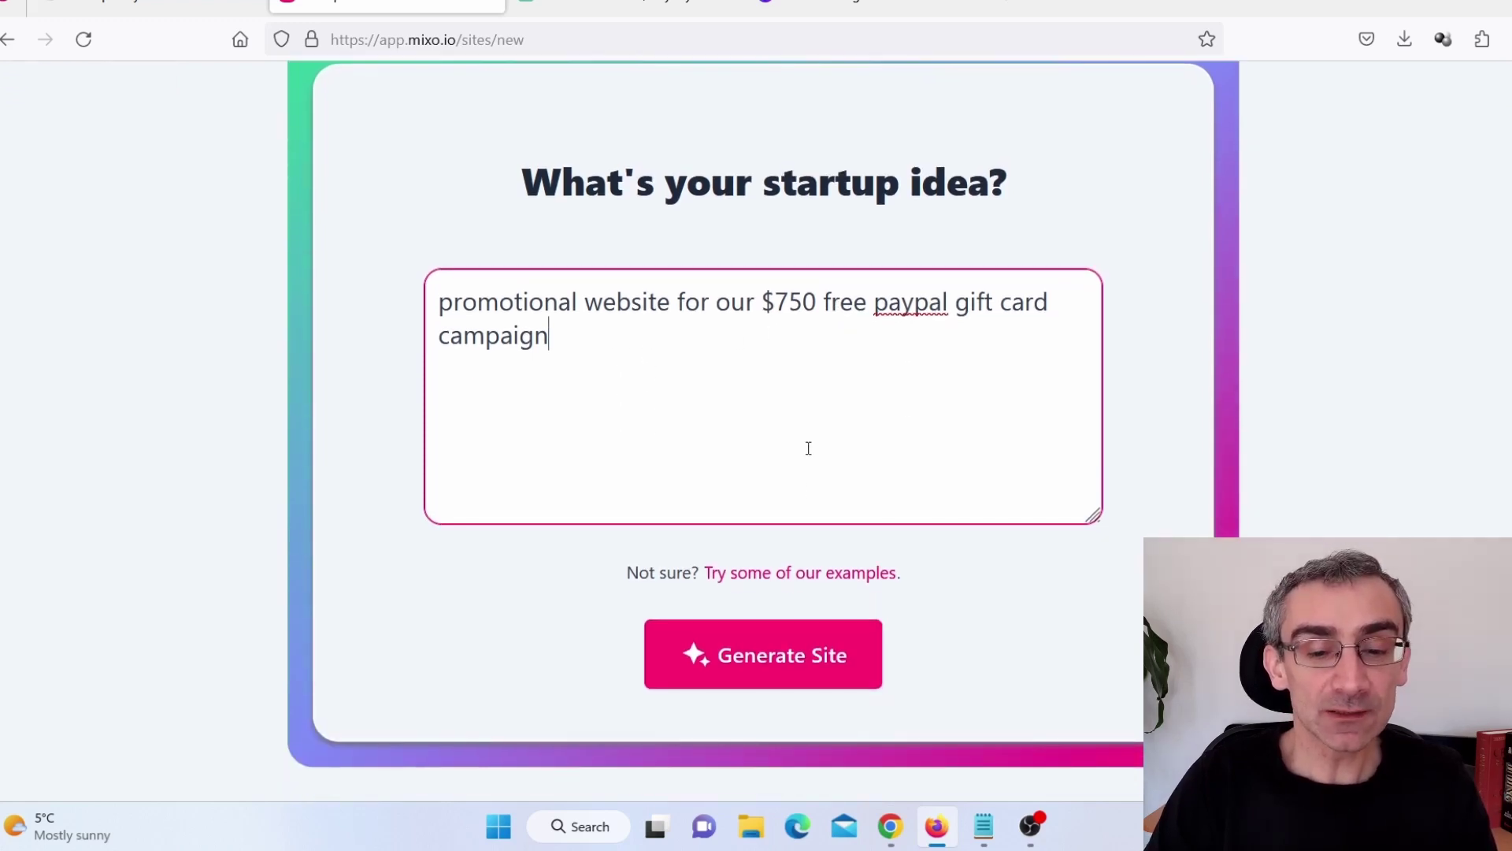
{"action": "left_click", "coordinate": [770, 664]}
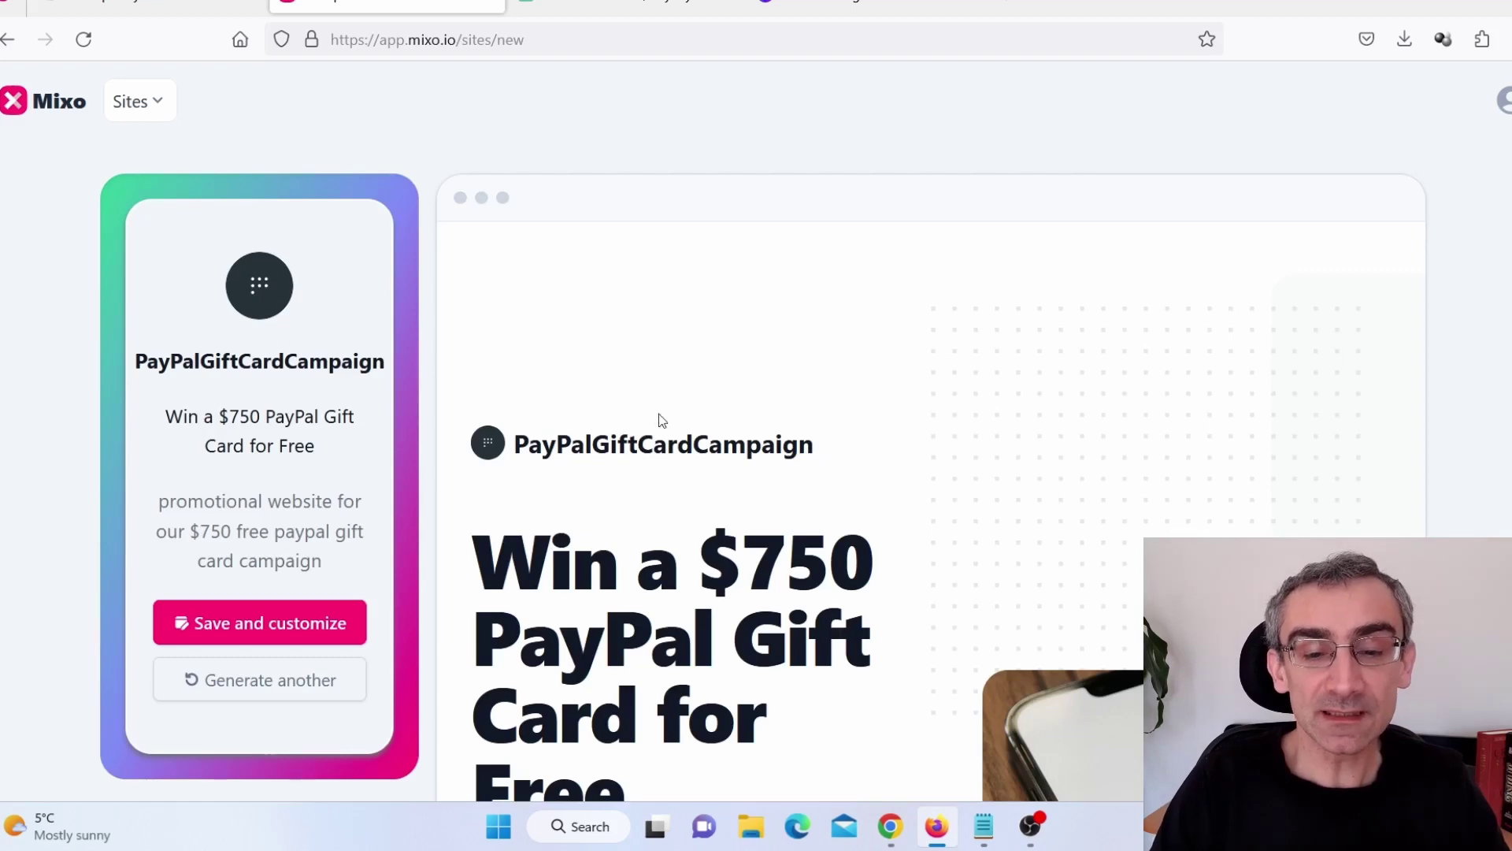
- Look over the generated PayPalGiftCardCampaign preview and save it with Save and customize
{"action": "scroll", "coordinate": [877, 439], "scroll_direction": "down", "scroll_amount": 15}
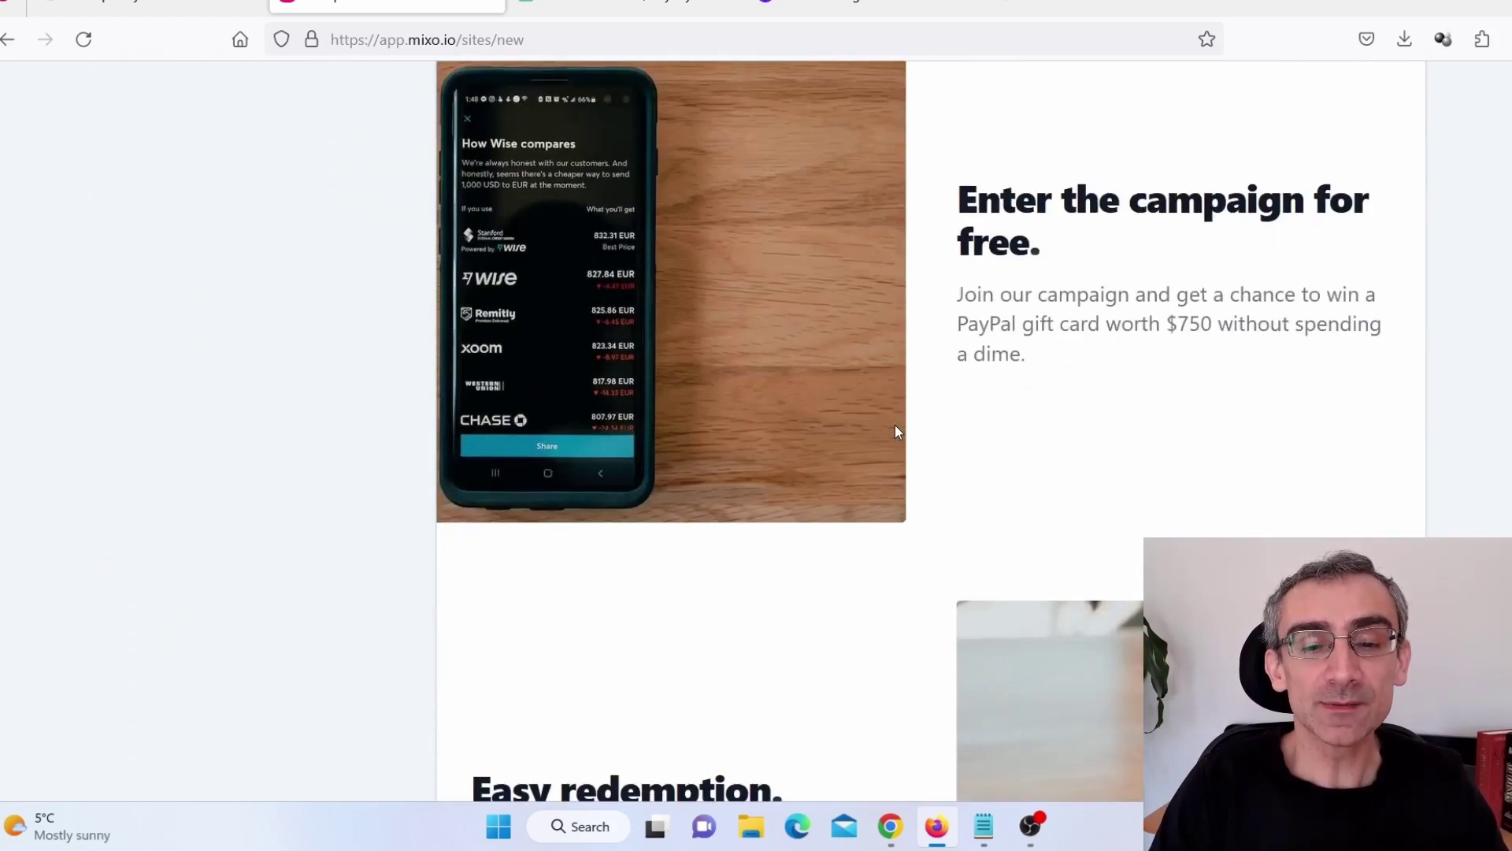
{"action": "scroll", "coordinate": [895, 426], "scroll_direction": "down", "scroll_amount": 10}
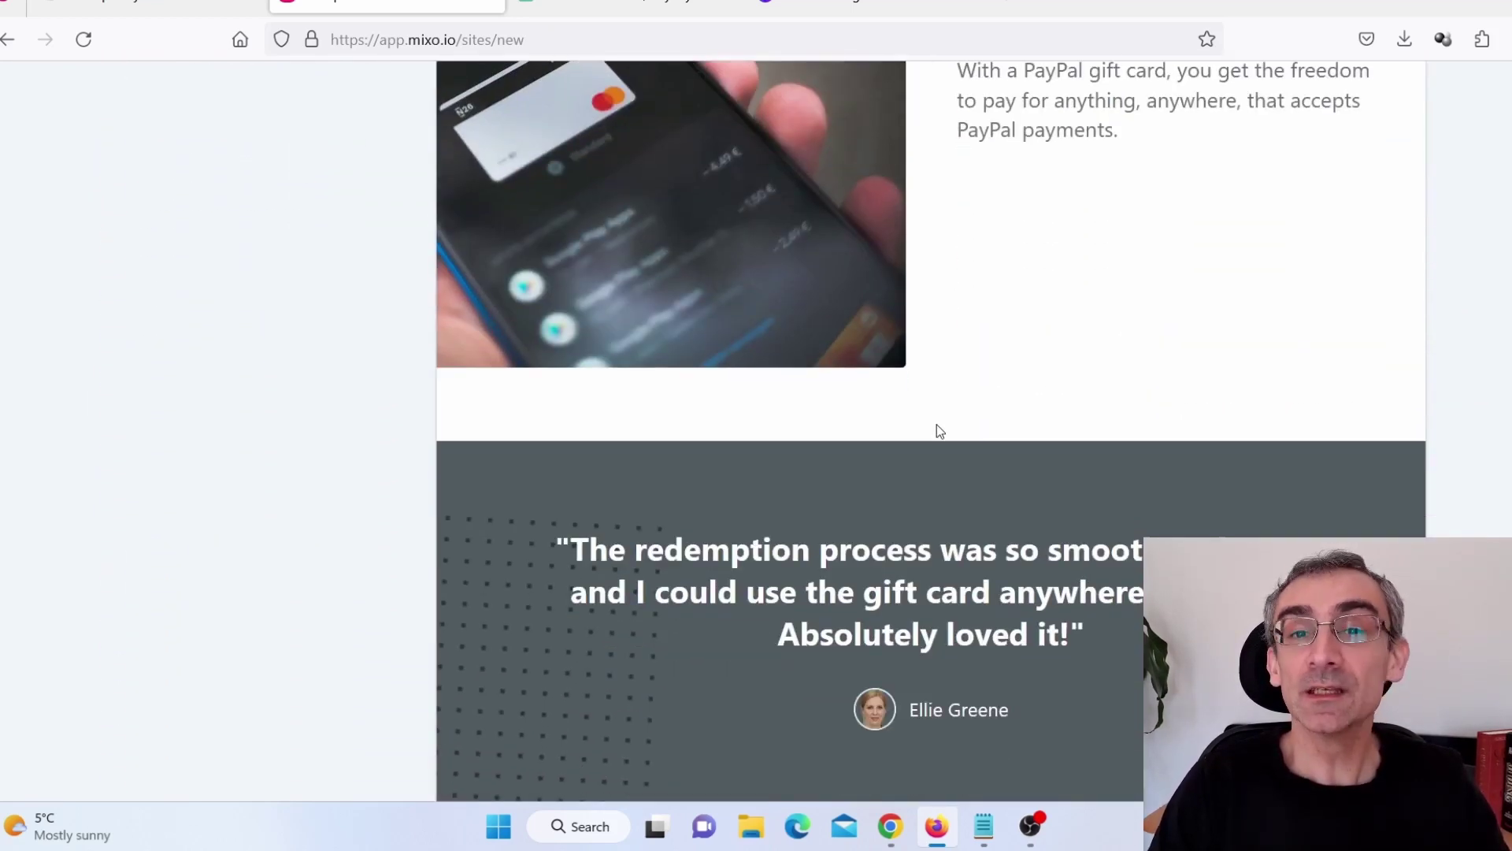
{"action": "scroll", "coordinate": [938, 429], "scroll_direction": "down", "scroll_amount": 3}
{"action": "scroll", "coordinate": [937, 429], "scroll_direction": "up", "scroll_amount": 10}
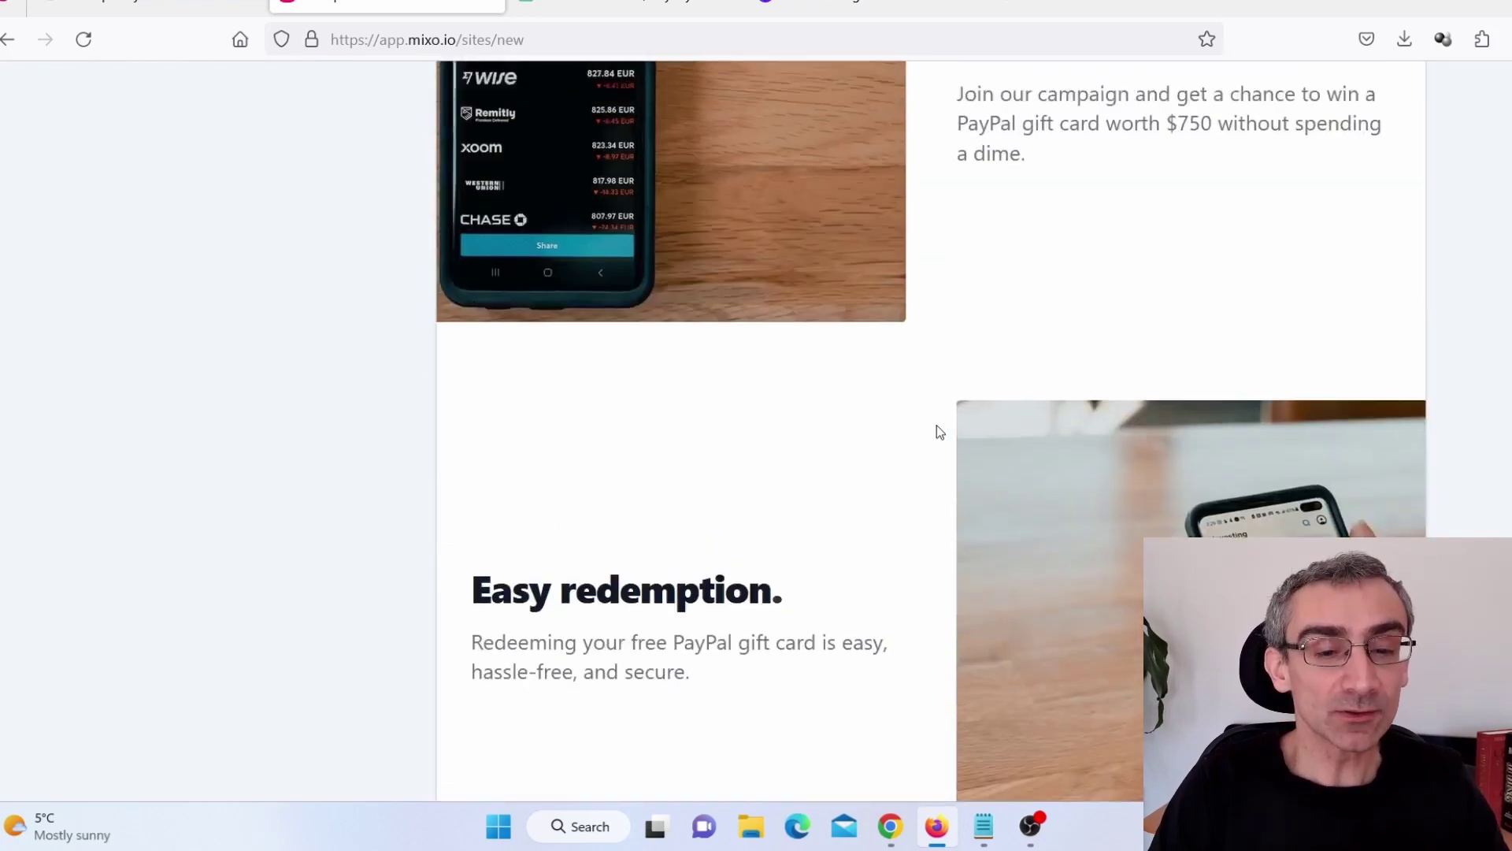
{"action": "scroll", "coordinate": [937, 431], "scroll_direction": "up", "scroll_amount": 10}
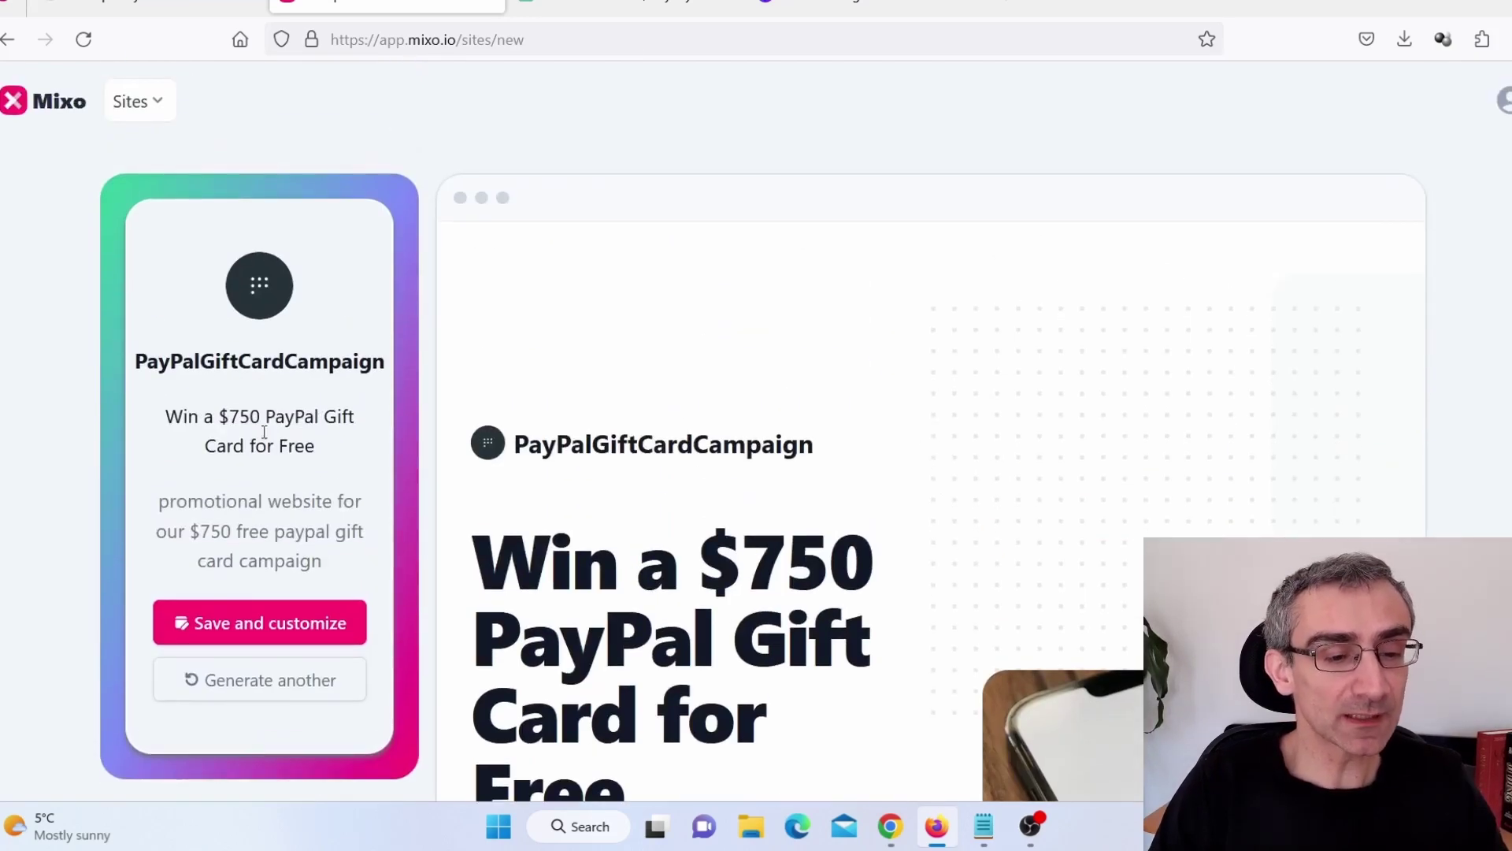
{"action": "left_click_drag", "start_coordinate": [147, 364], "coordinate": [367, 384]}
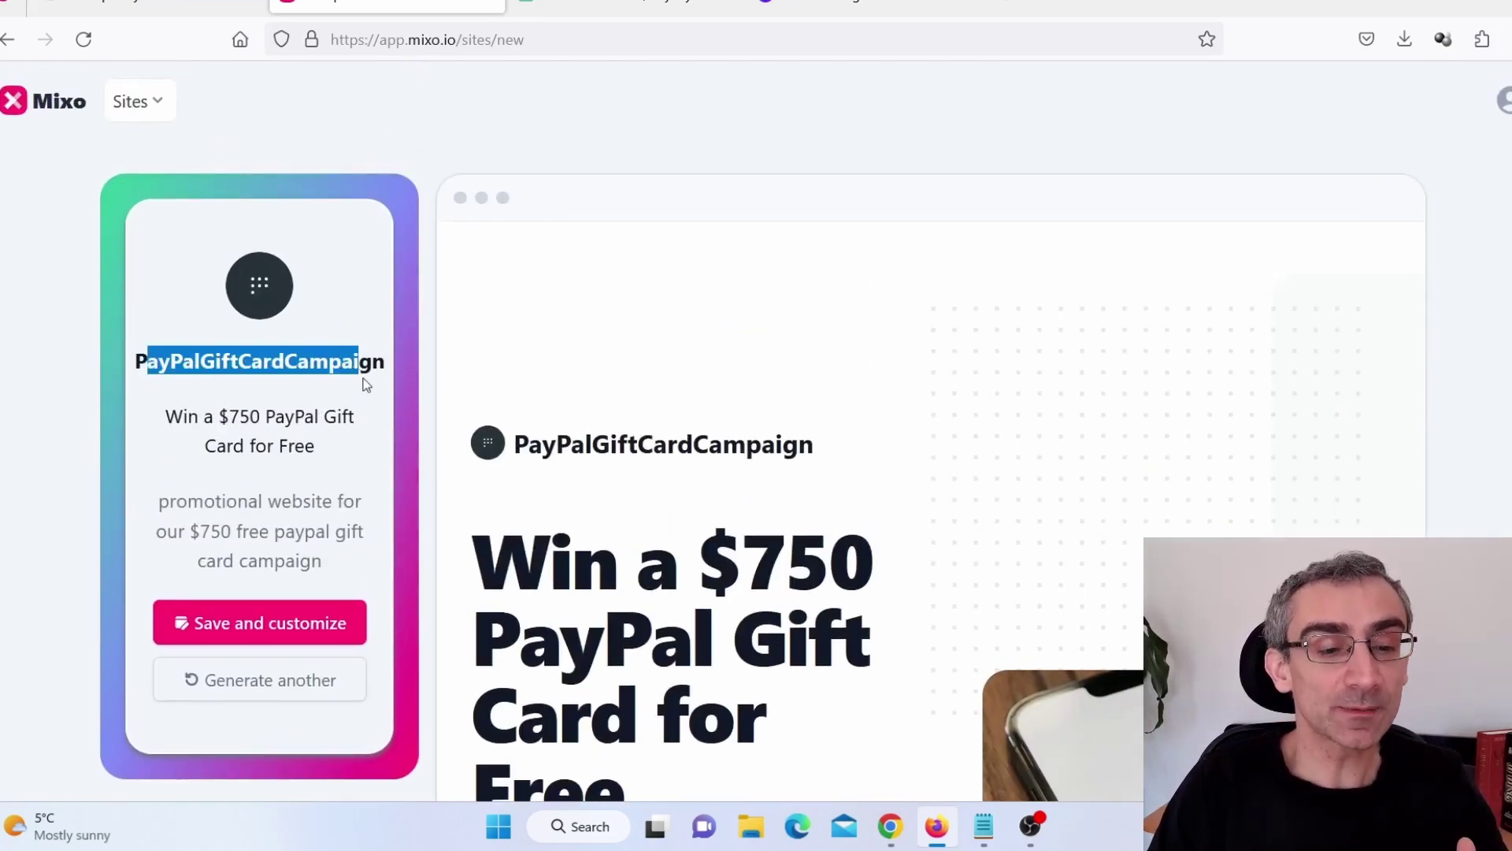
{"action": "left_click_drag", "start_coordinate": [216, 448], "coordinate": [223, 501]}
{"action": "scroll", "coordinate": [314, 415], "scroll_direction": "down", "scroll_amount": 2}
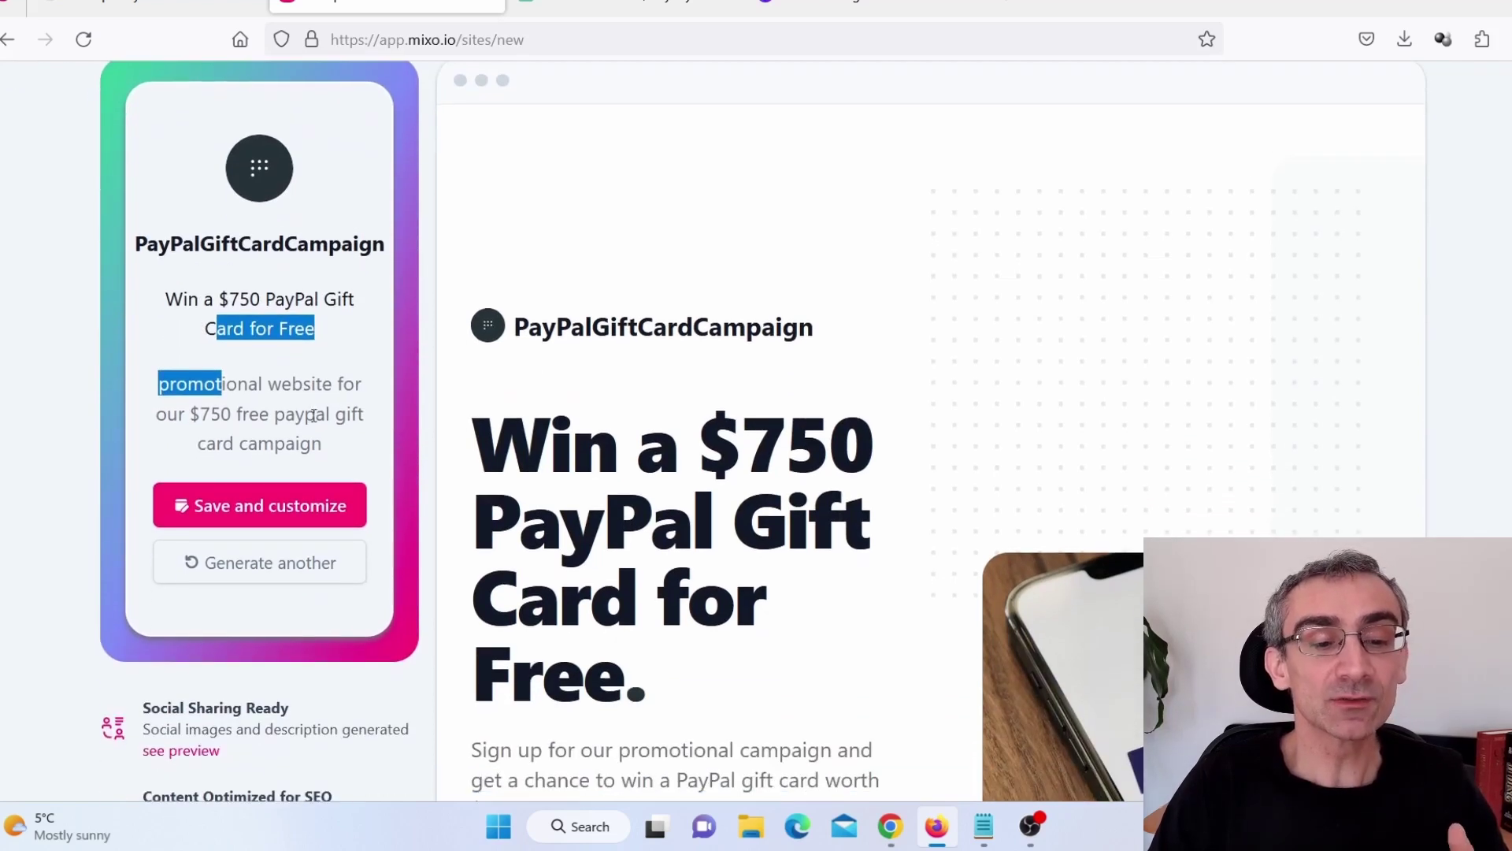
{"action": "left_click", "coordinate": [269, 511]}
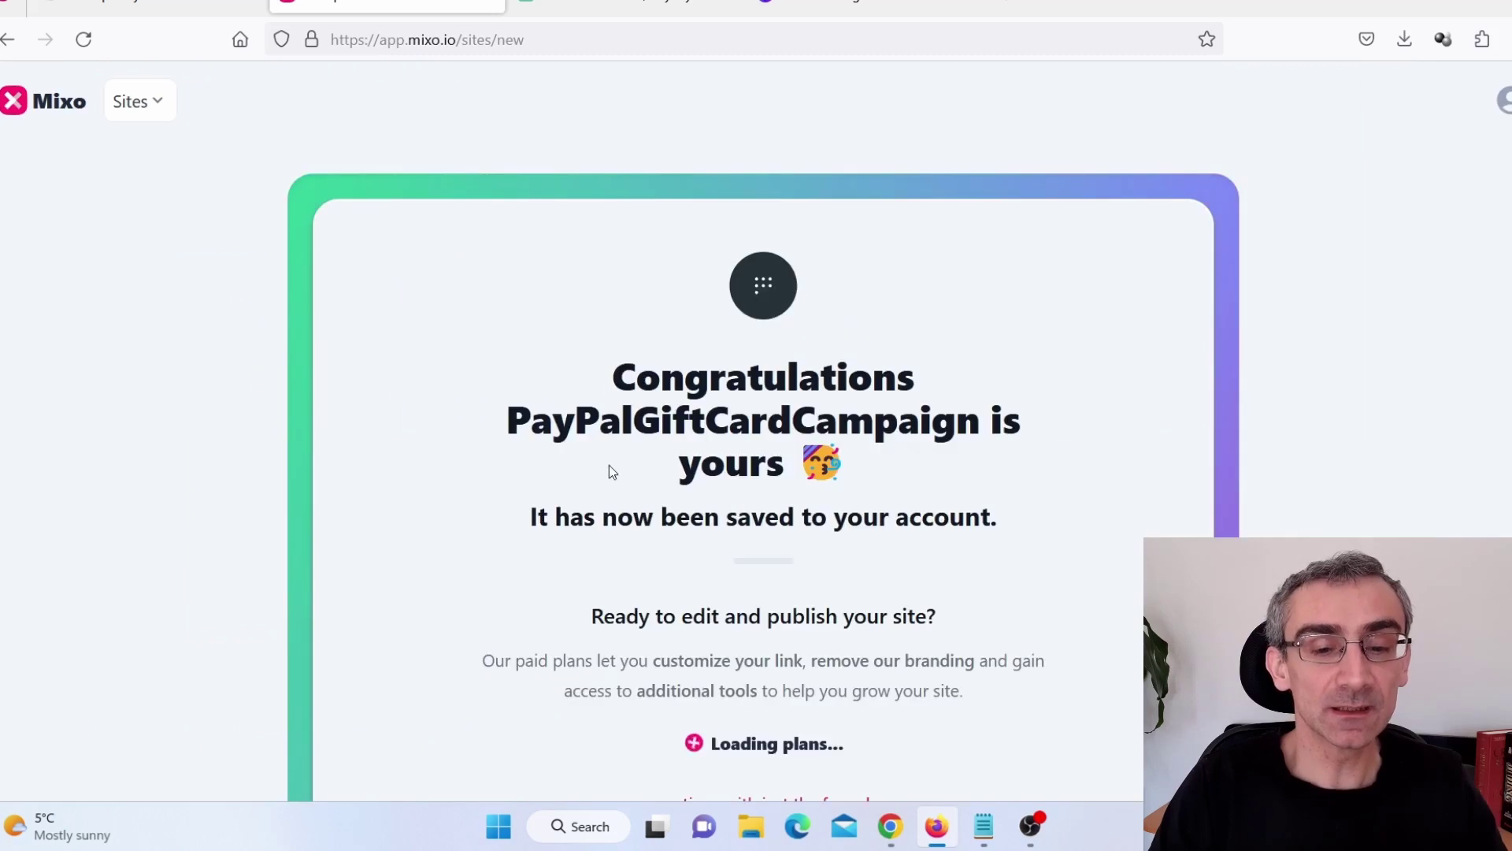
- Pass over the Basic ($9.00/month) and Pro ($39.00/month) plans and continue on the free plan
{"action": "scroll", "coordinate": [1043, 391], "scroll_direction": "down", "scroll_amount": 5}
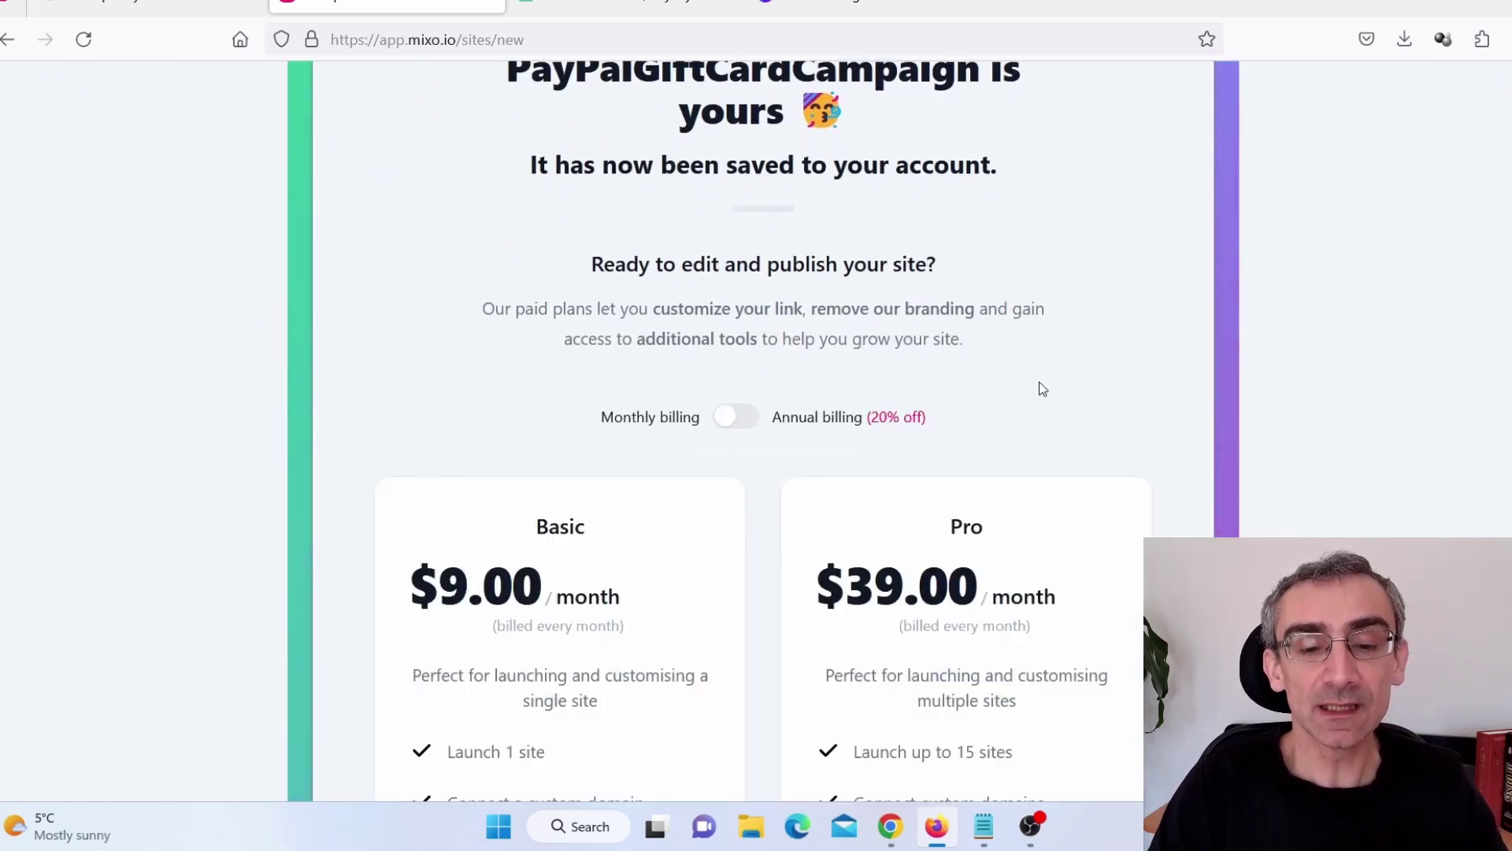
{"action": "scroll", "coordinate": [744, 396], "scroll_direction": "down", "scroll_amount": 5}
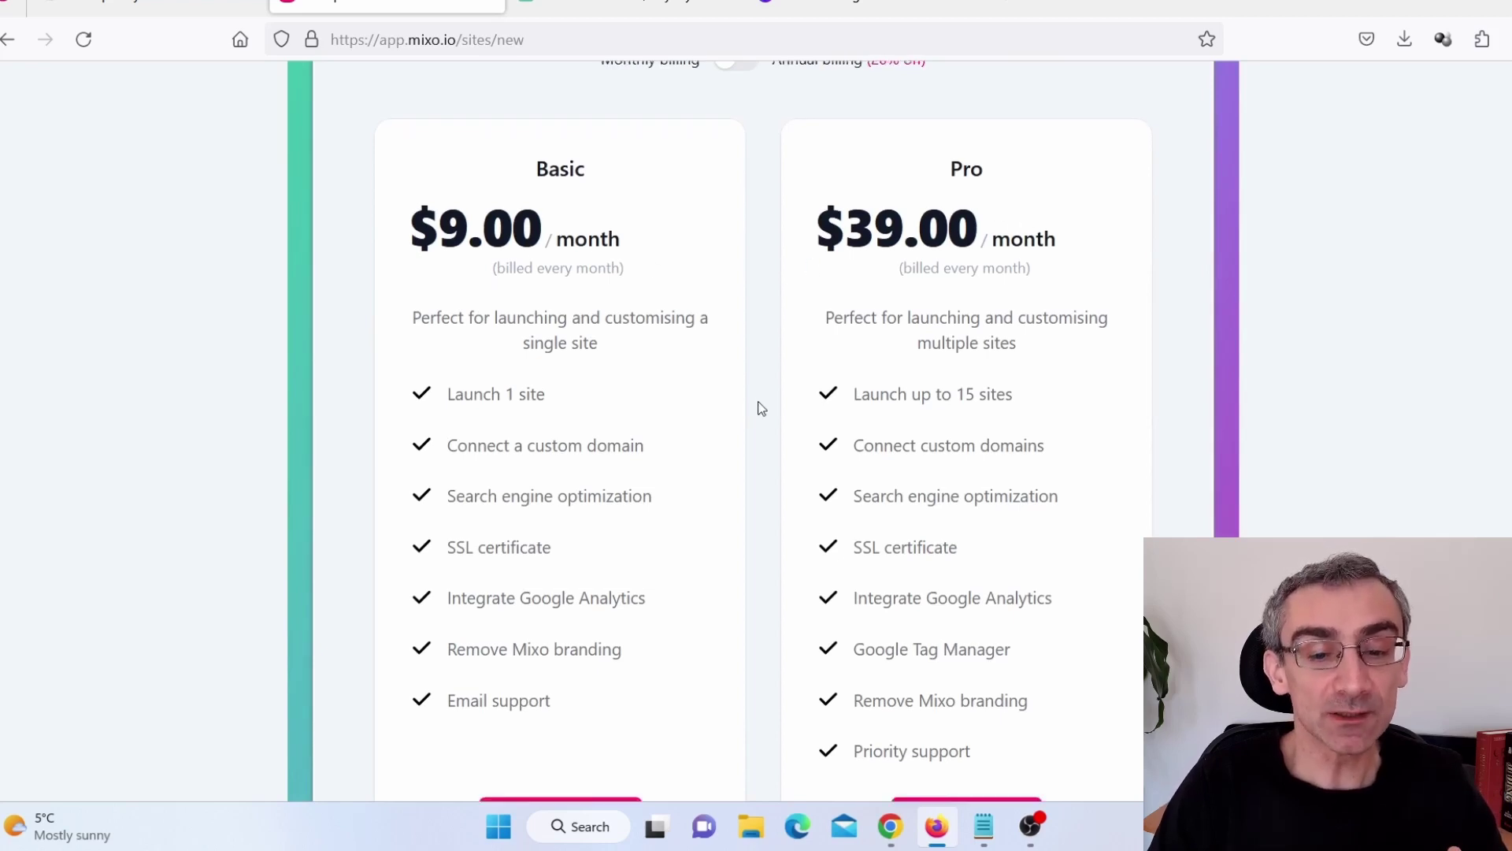
{"action": "scroll", "coordinate": [760, 405], "scroll_direction": "down", "scroll_amount": 8}
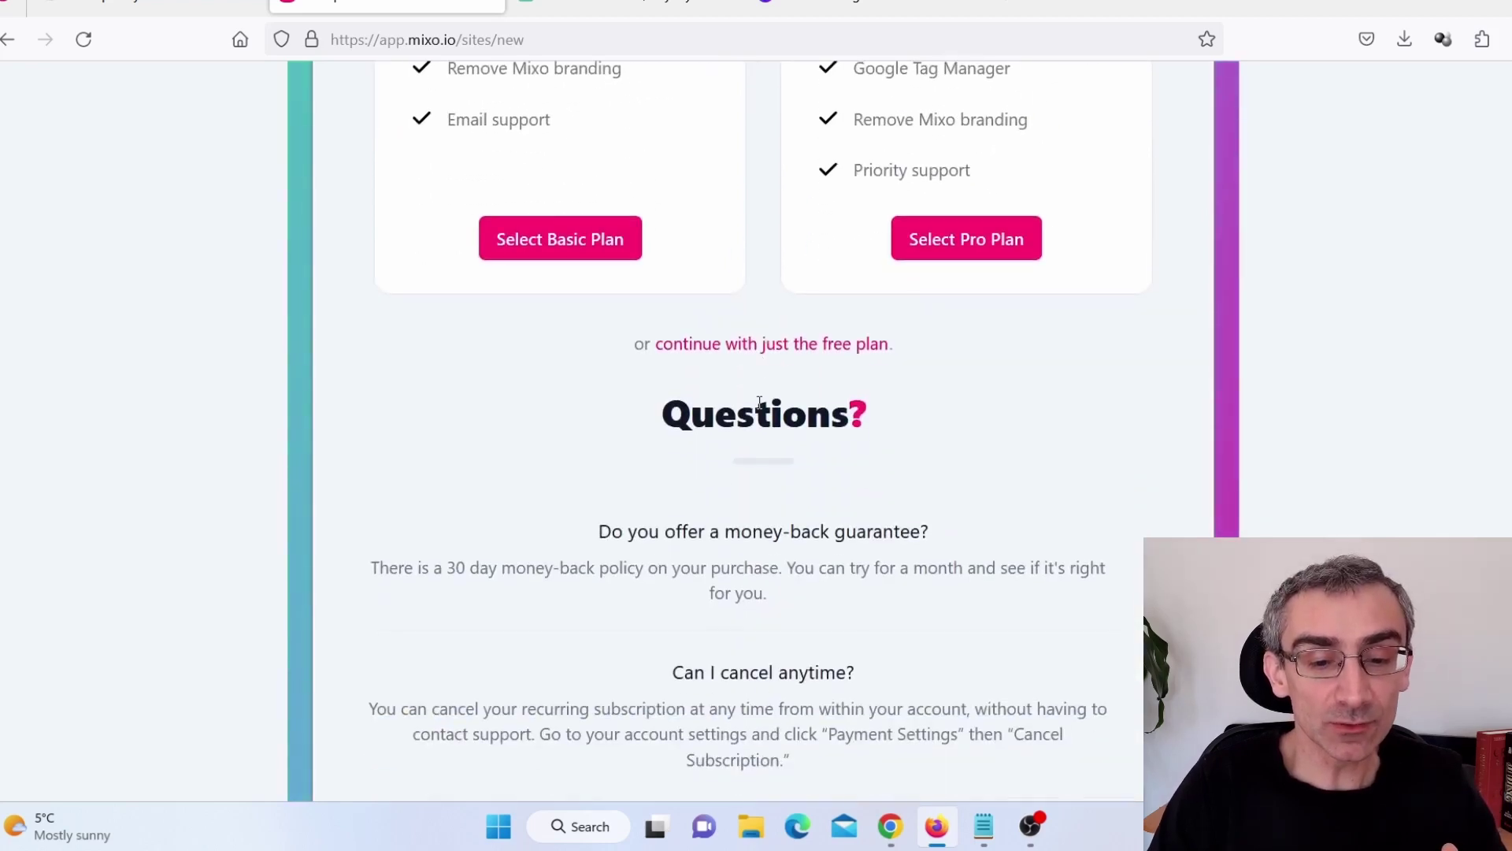
{"action": "left_click", "coordinate": [760, 346]}
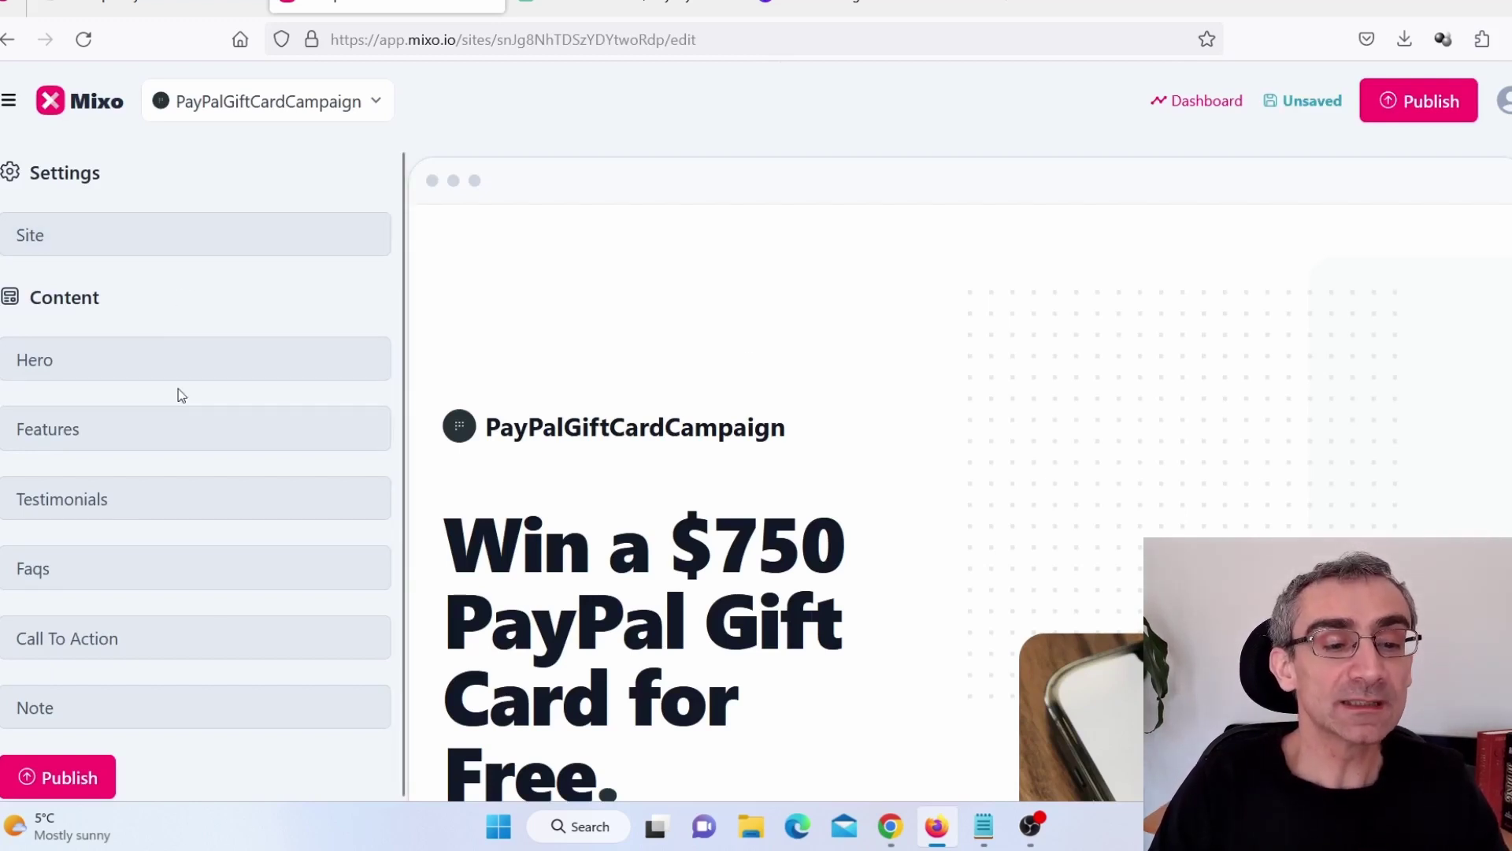
- Collapse the Hero and Features section settings, leaving just the section list, and scroll the preview
{"action": "left_click", "coordinate": [172, 367]}
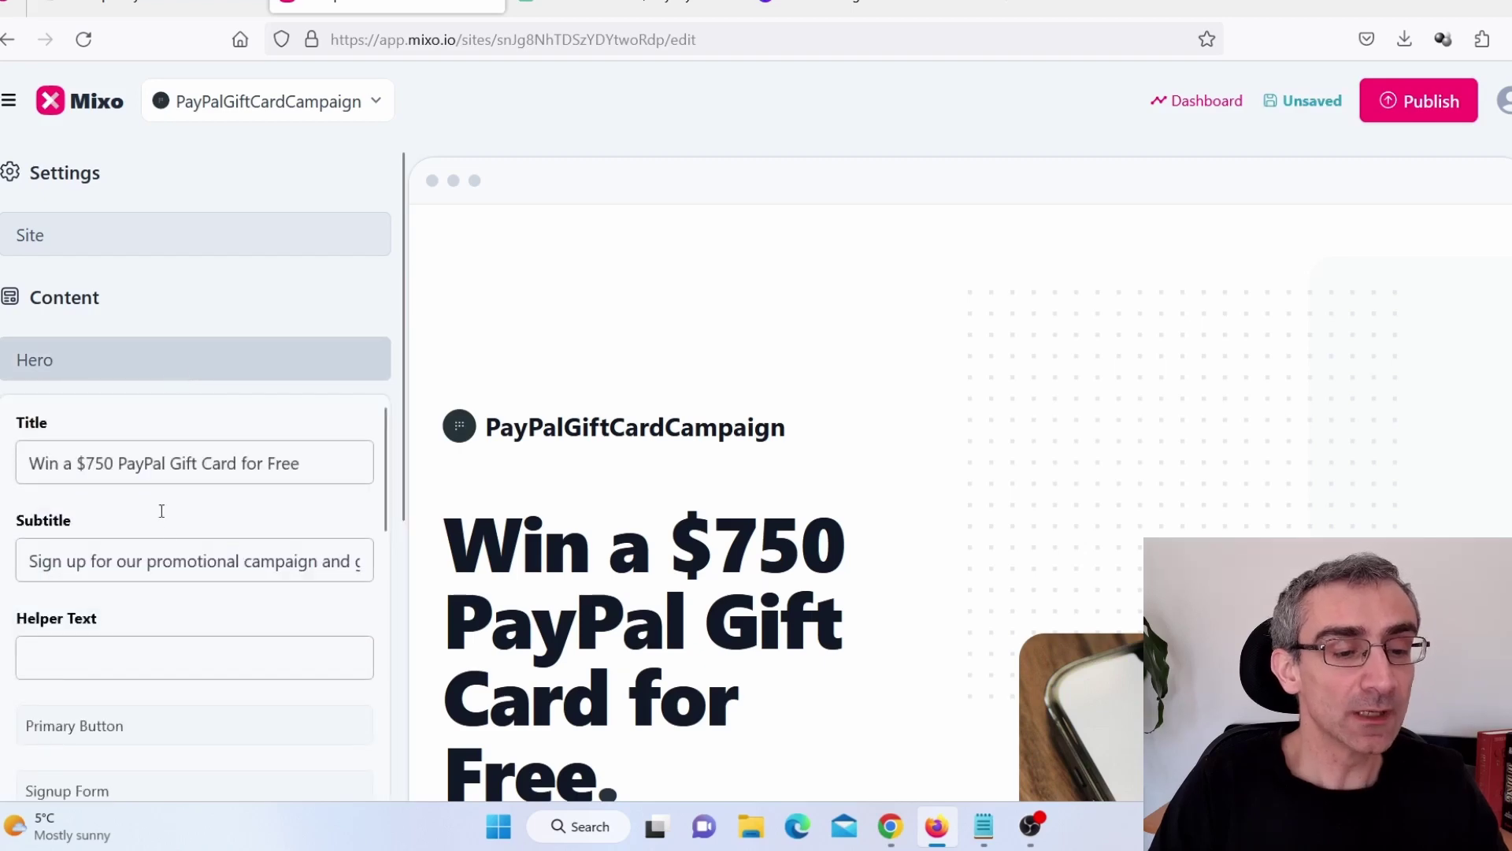
{"action": "scroll", "coordinate": [178, 555], "scroll_direction": "down", "scroll_amount": 5}
{"action": "scroll", "coordinate": [181, 560], "scroll_direction": "down", "scroll_amount": 4}
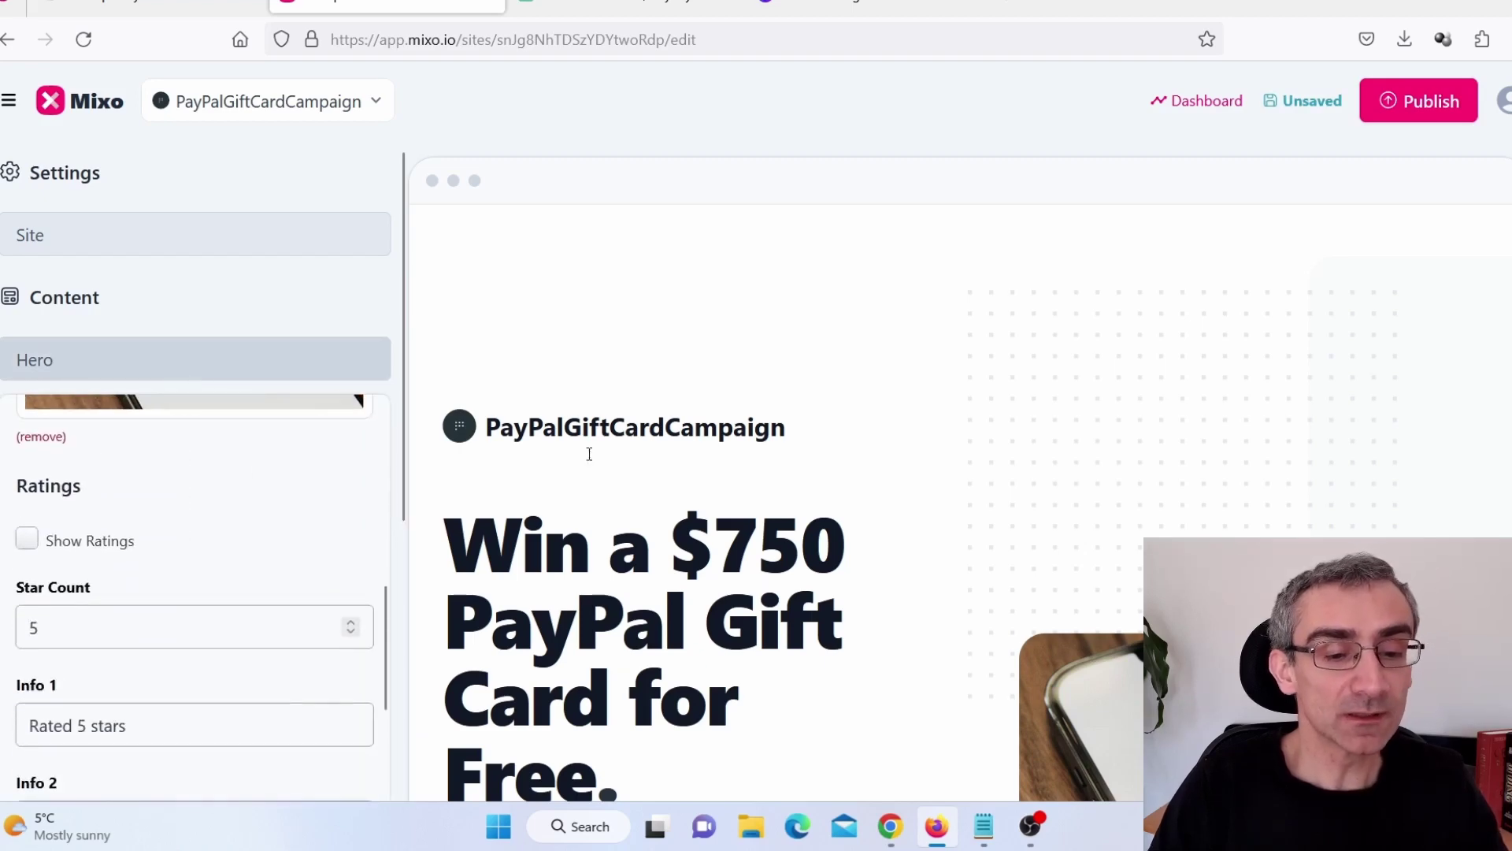
{"action": "scroll", "coordinate": [1083, 433], "scroll_direction": "down", "scroll_amount": 6}
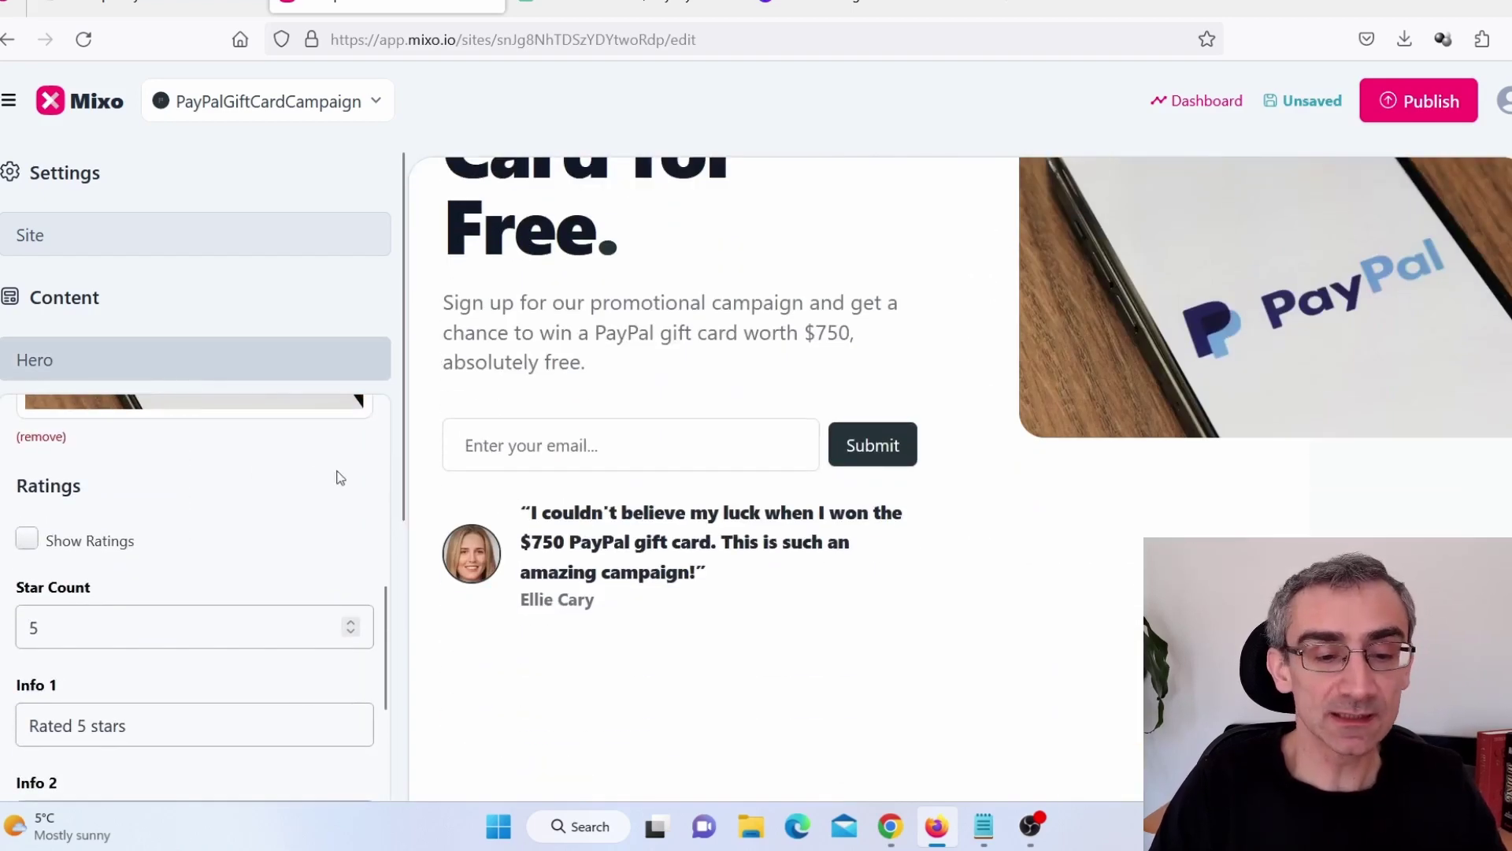
{"action": "left_click", "coordinate": [228, 358]}
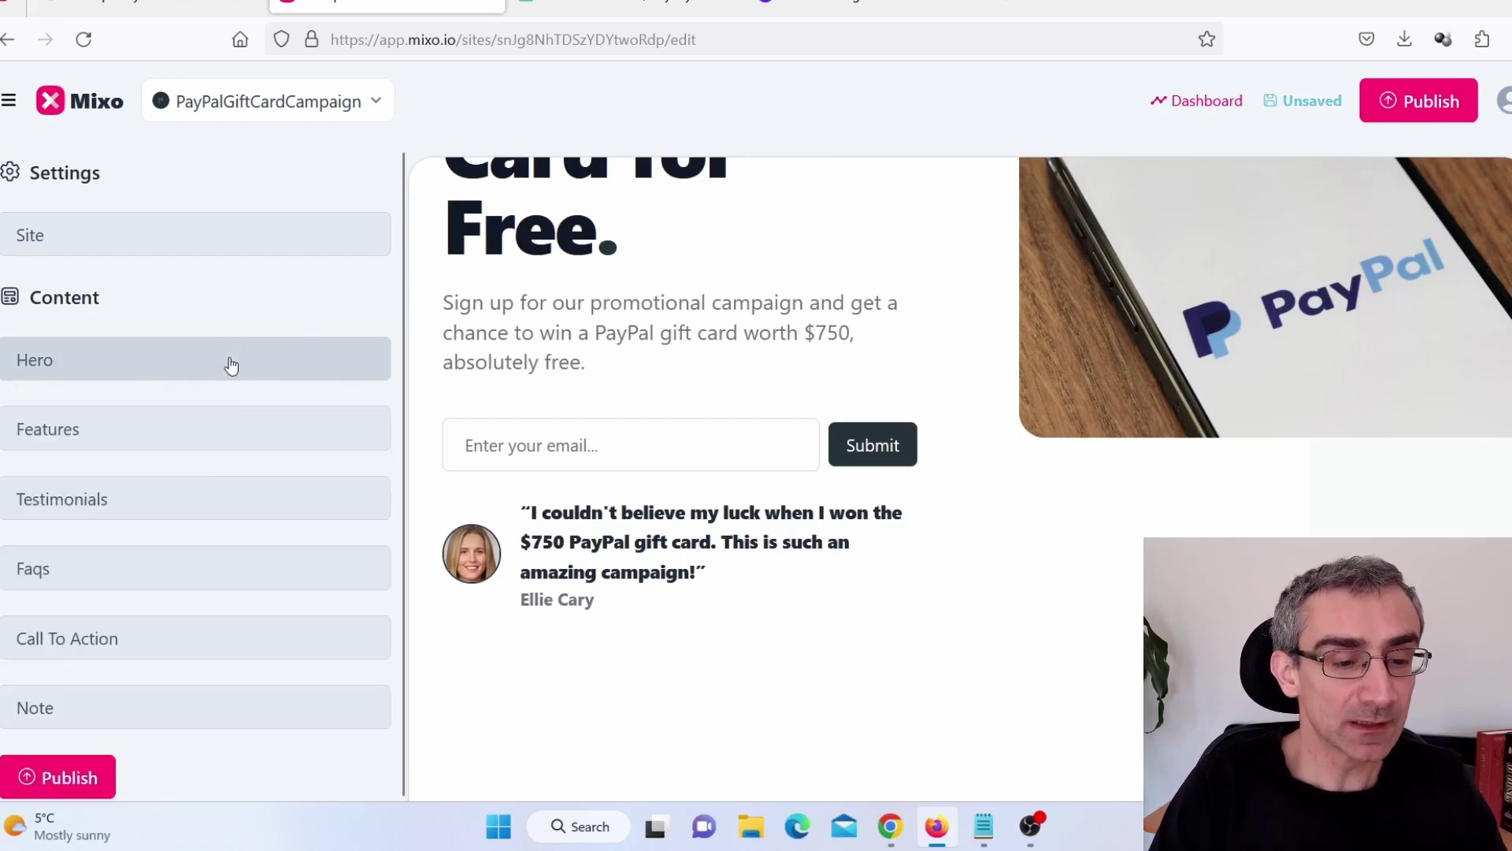
{"action": "left_click", "coordinate": [203, 442]}
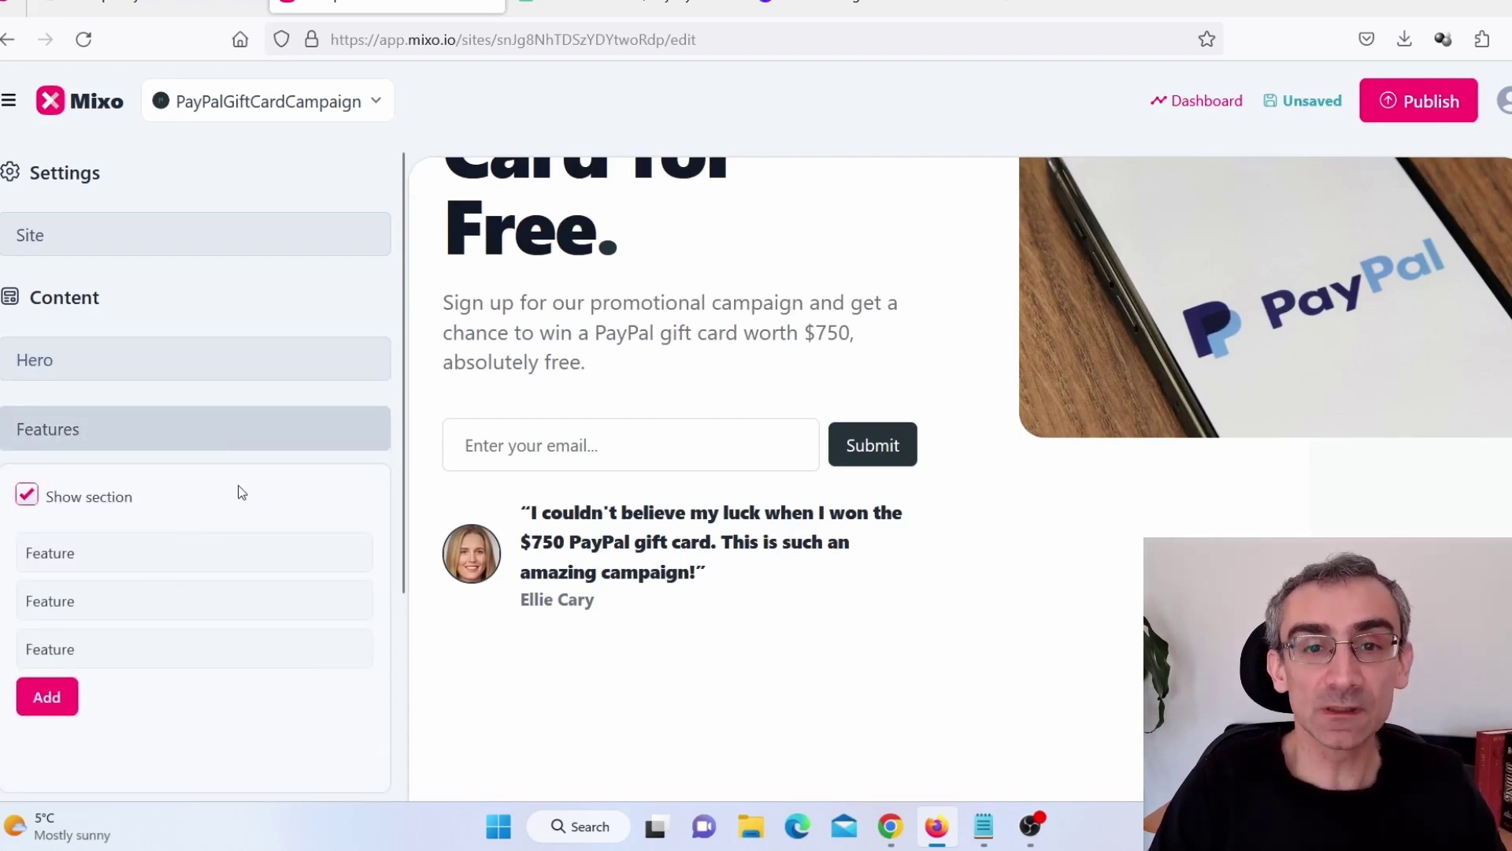
{"action": "left_click", "coordinate": [258, 432]}
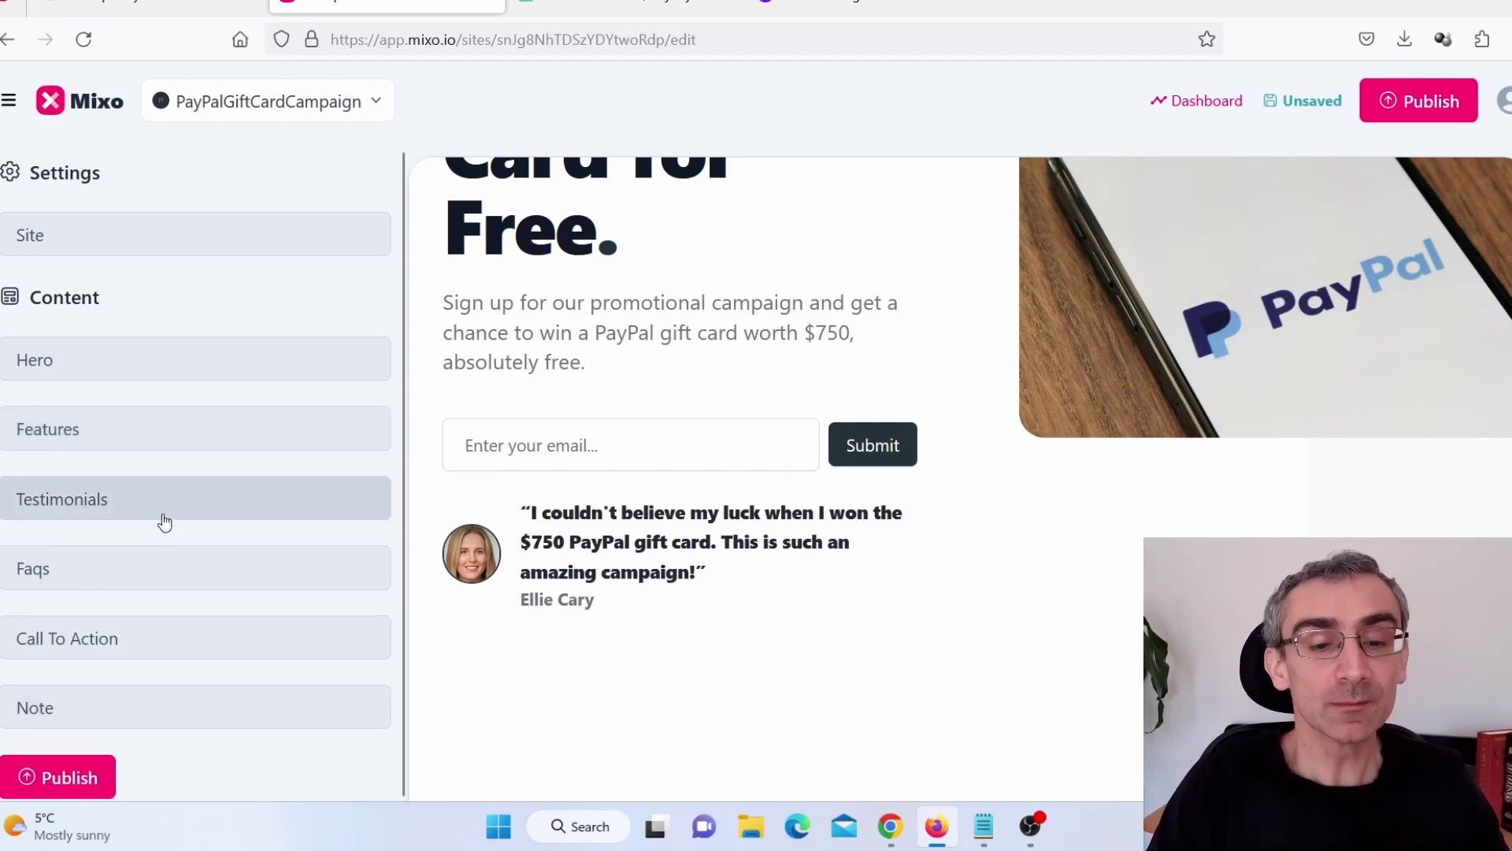
{"action": "scroll", "coordinate": [934, 489], "scroll_direction": "down", "scroll_amount": 3}
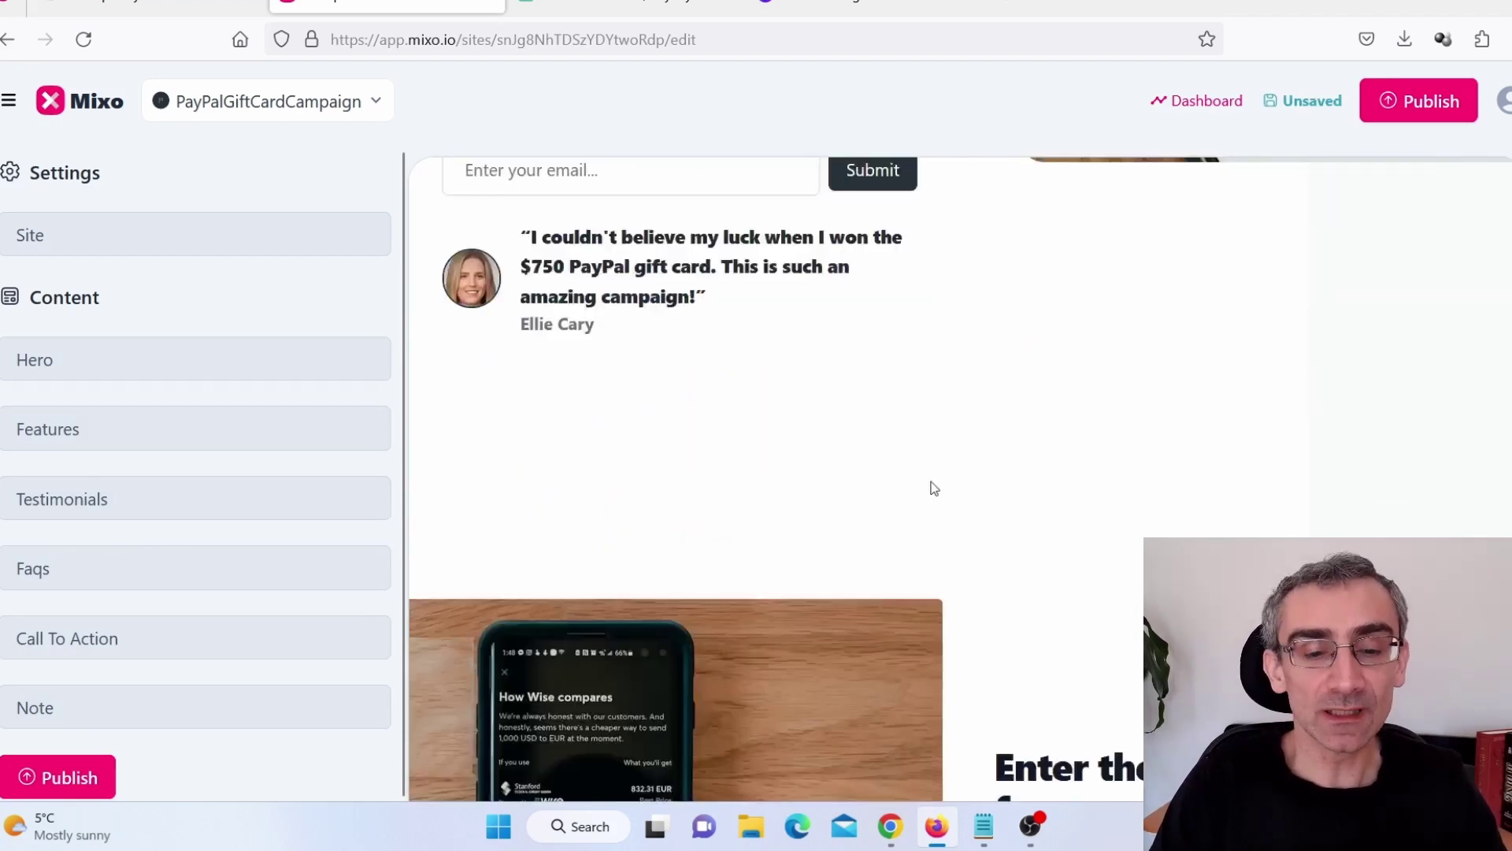
{"action": "scroll", "coordinate": [934, 488], "scroll_direction": "down", "scroll_amount": 10}
{"action": "scroll", "coordinate": [260, 476], "scroll_direction": "down", "scroll_amount": 3}
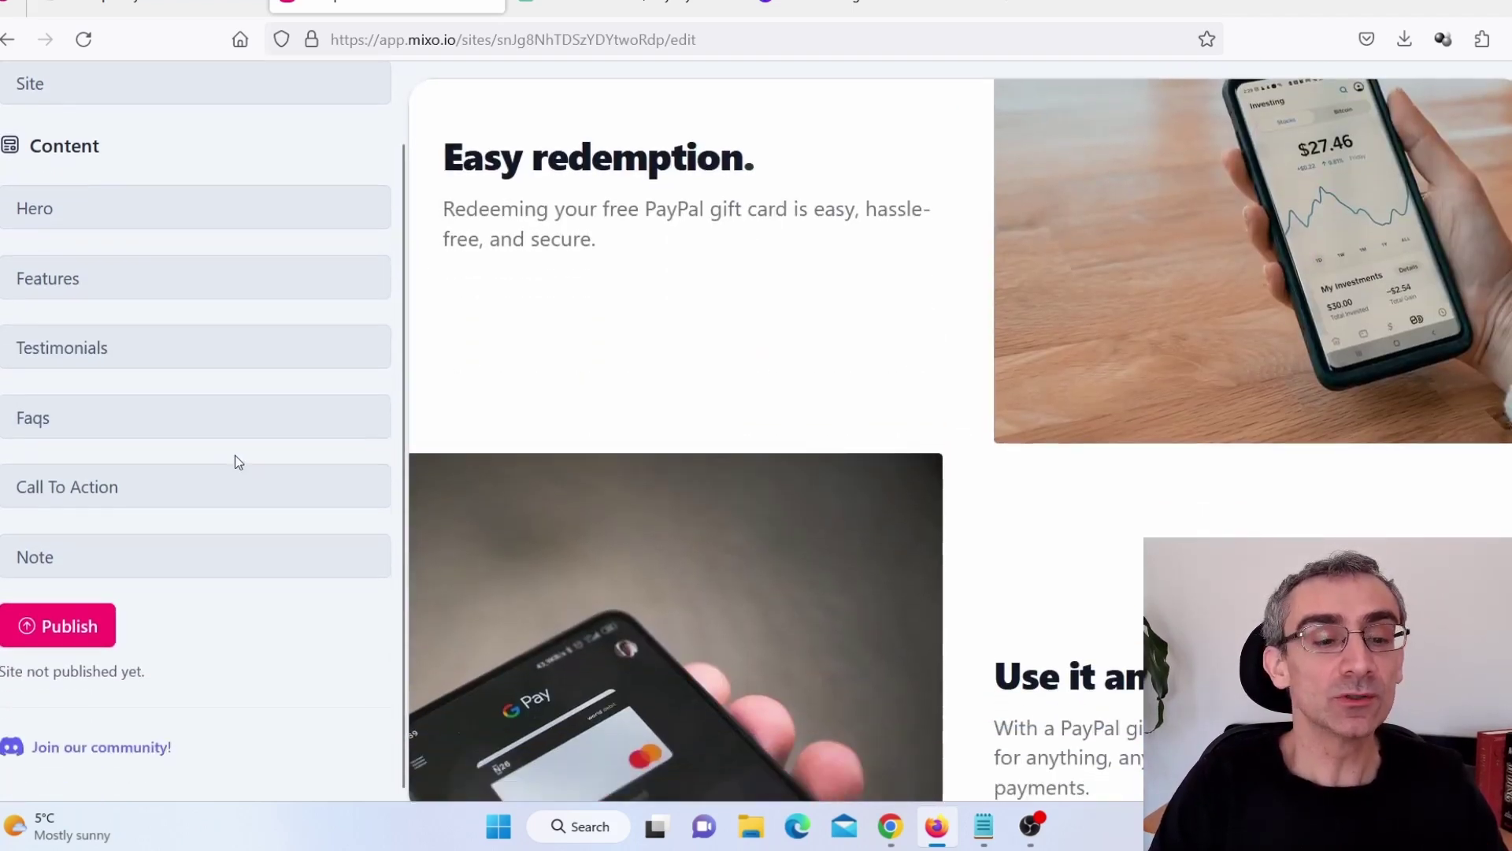
- Publish the site and open mixo.io/site/pay-pal-gift-card-campaign-nqr70 in a new tab
{"action": "left_click", "coordinate": [72, 630]}
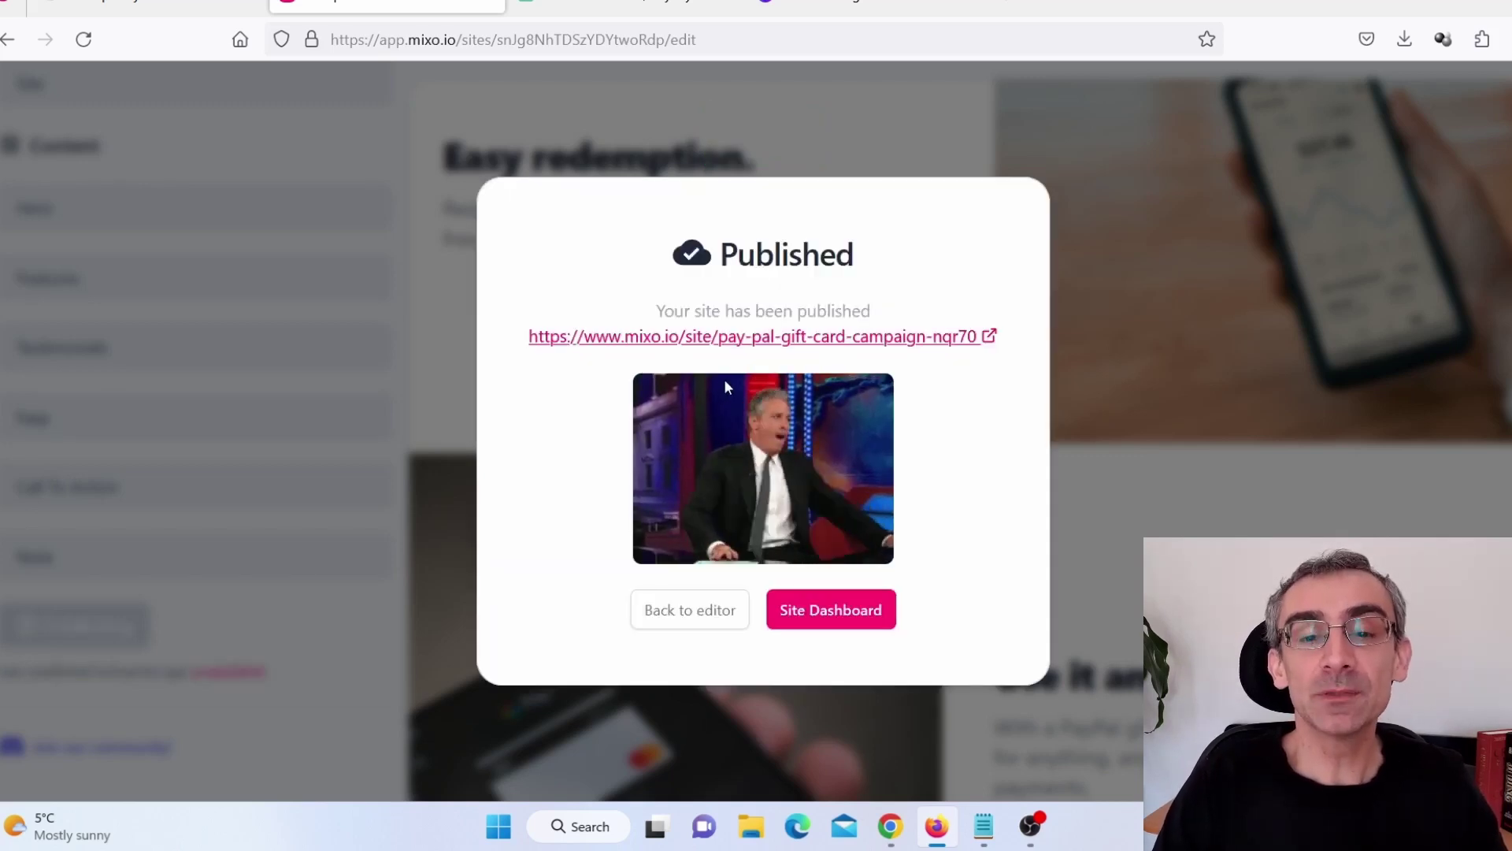
{"action": "left_click", "coordinate": [780, 345]}
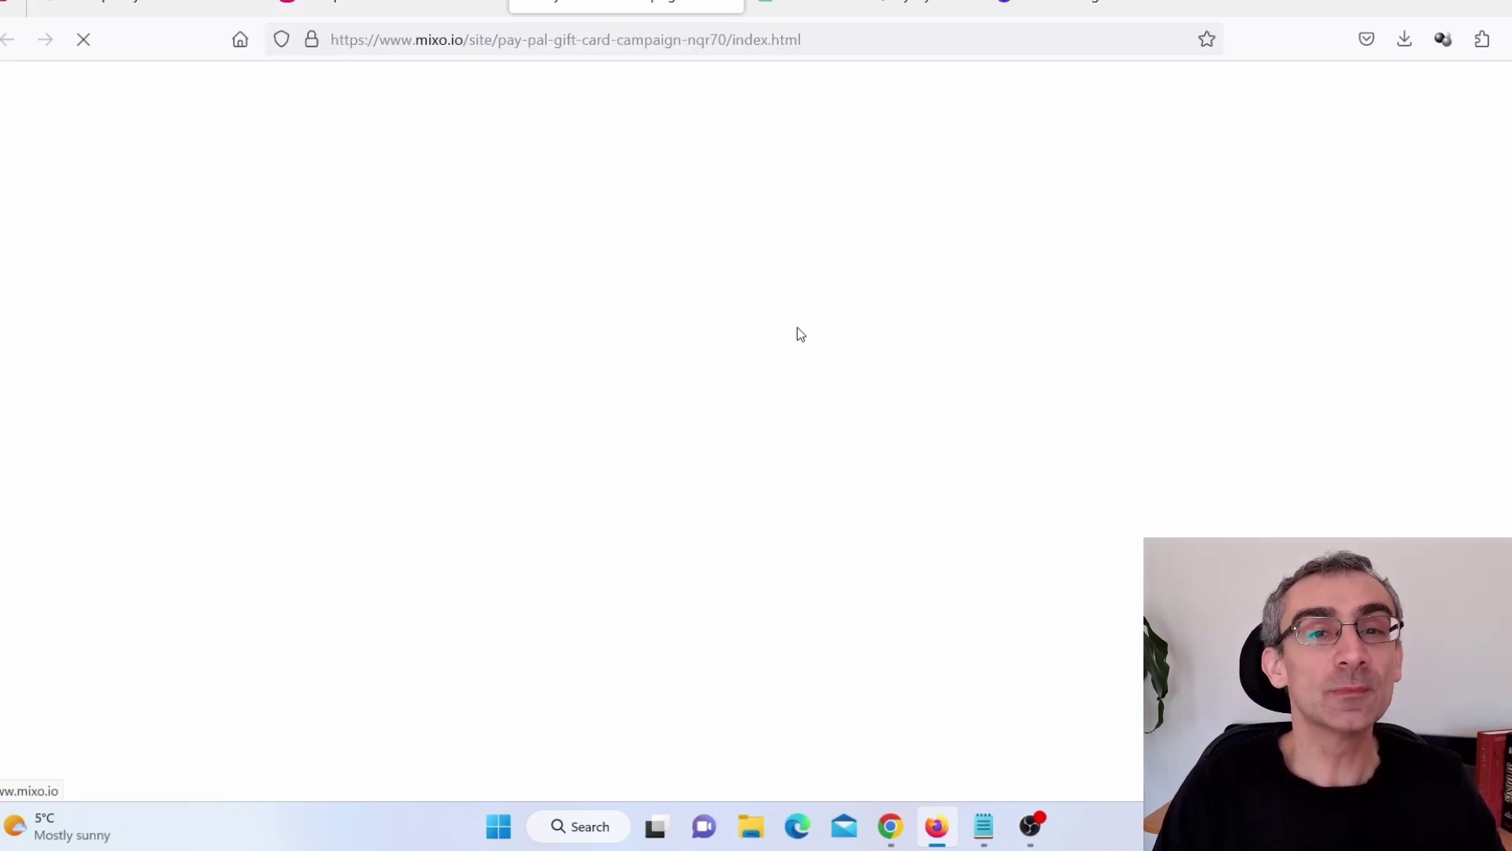
- Scroll through the live page's headline, email signup form and features, then return to the editor tab
{"action": "scroll", "coordinate": [572, 518], "scroll_direction": "down", "scroll_amount": 3}
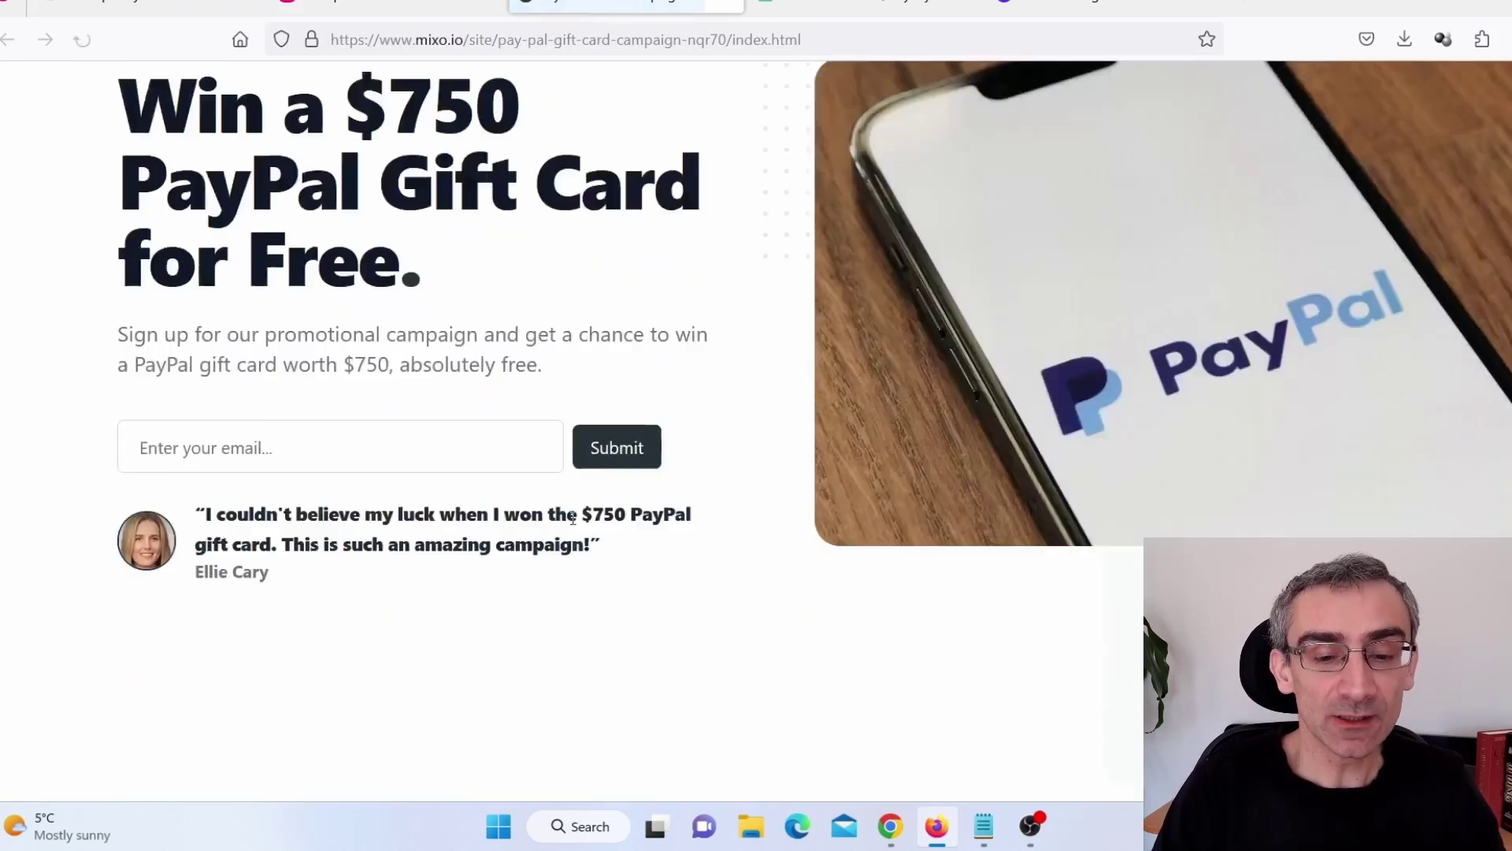
{"action": "scroll", "coordinate": [573, 517], "scroll_direction": "down", "scroll_amount": 9}
{"action": "scroll", "coordinate": [740, 515], "scroll_direction": "down", "scroll_amount": 9}
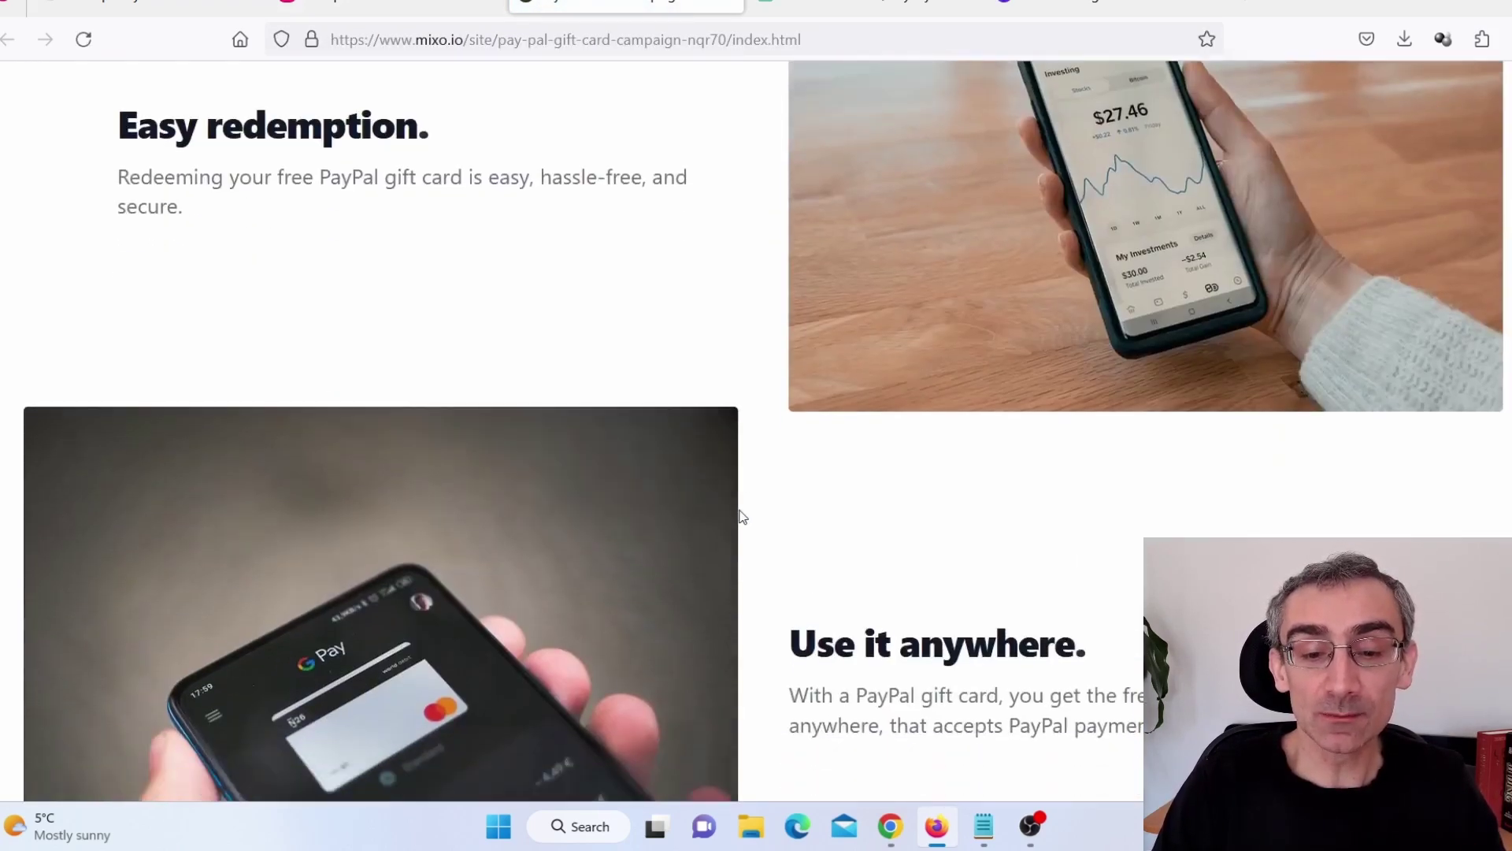
{"action": "scroll", "coordinate": [749, 523], "scroll_direction": "down", "scroll_amount": 5}
{"action": "scroll", "coordinate": [777, 513], "scroll_direction": "down", "scroll_amount": 8}
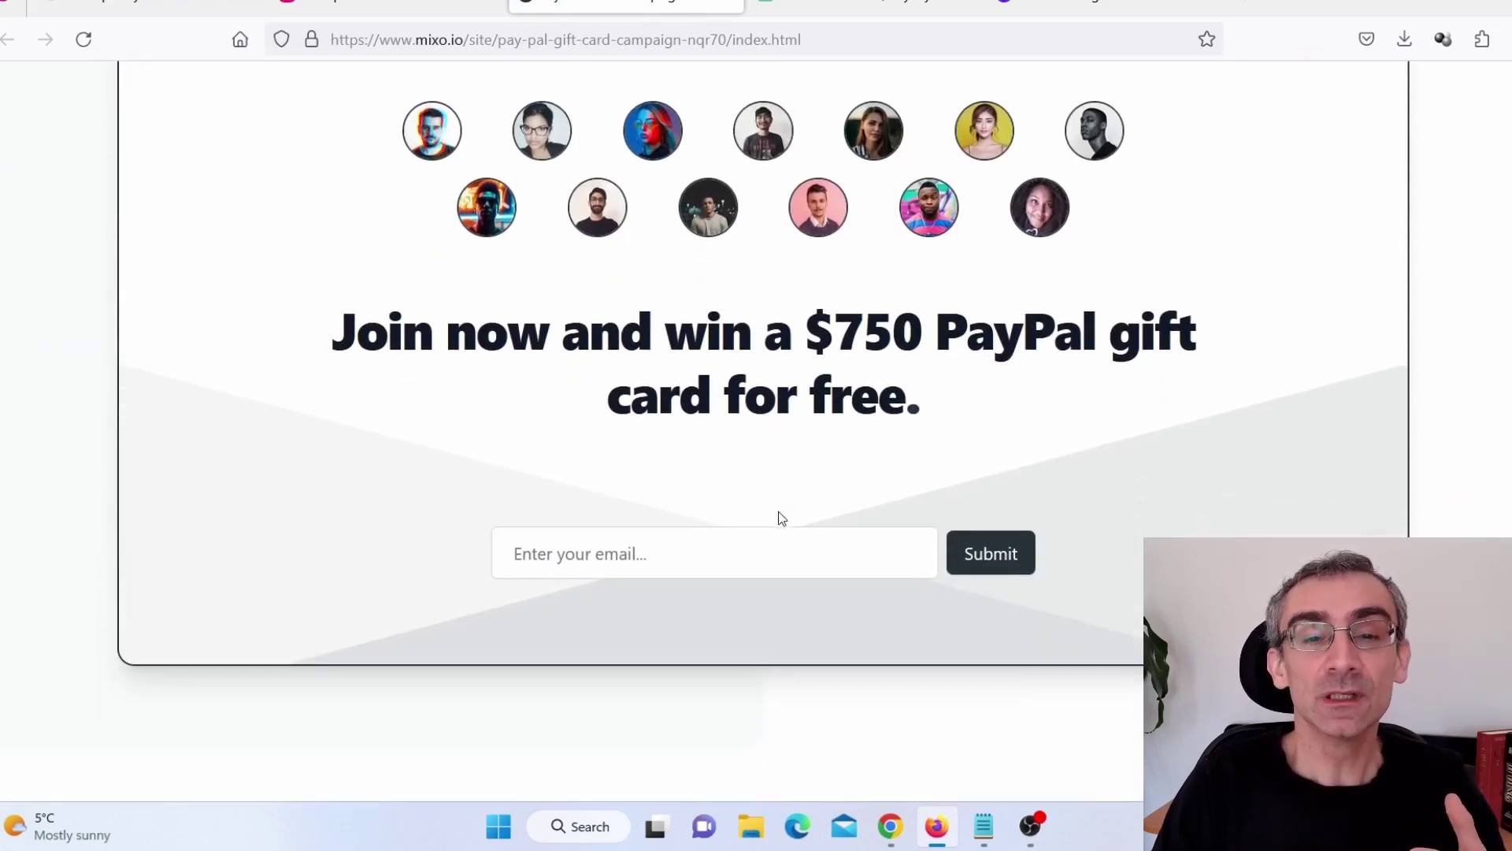
{"action": "scroll", "coordinate": [782, 517], "scroll_direction": "up", "scroll_amount": 5}
{"action": "scroll", "coordinate": [780, 517], "scroll_direction": "up", "scroll_amount": 15}
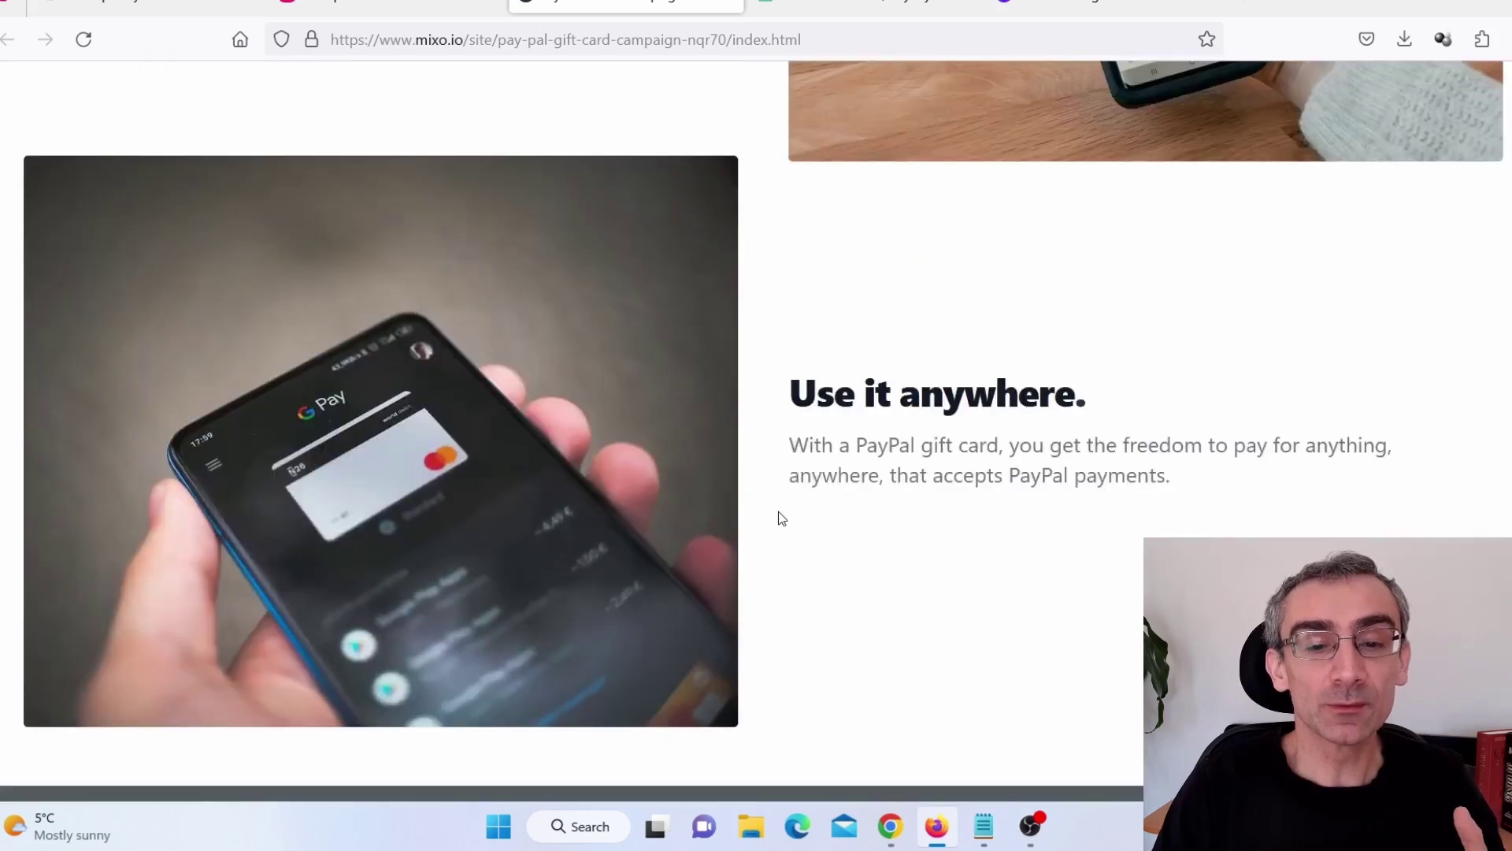
{"action": "key", "text": "ctrl+shift+Tab"}
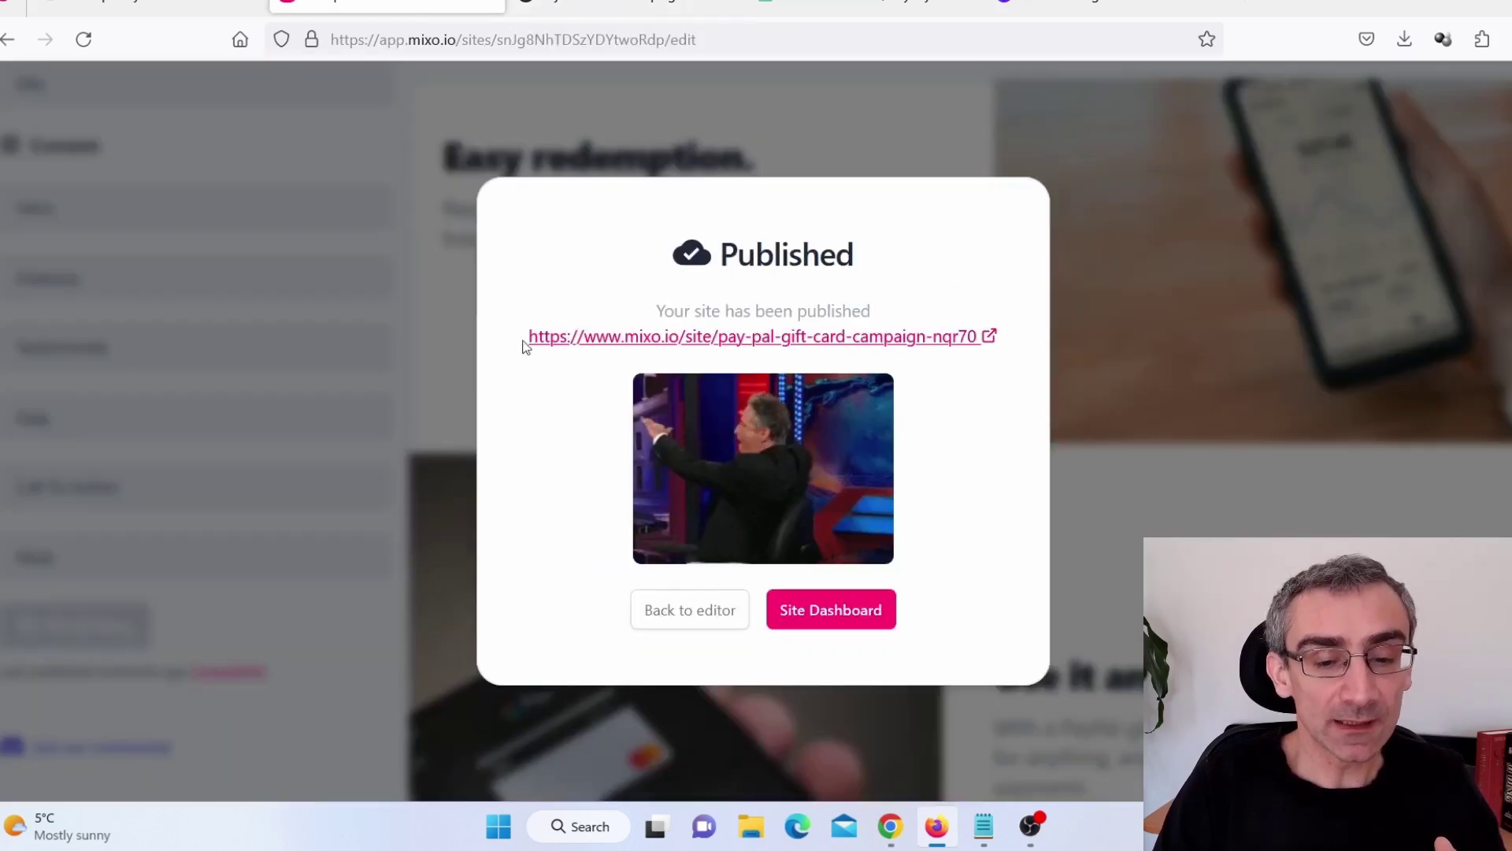
- Go to the Site Dashboard and try Customize Domain, which requires a plan upgrade
{"action": "left_click", "coordinate": [827, 618]}
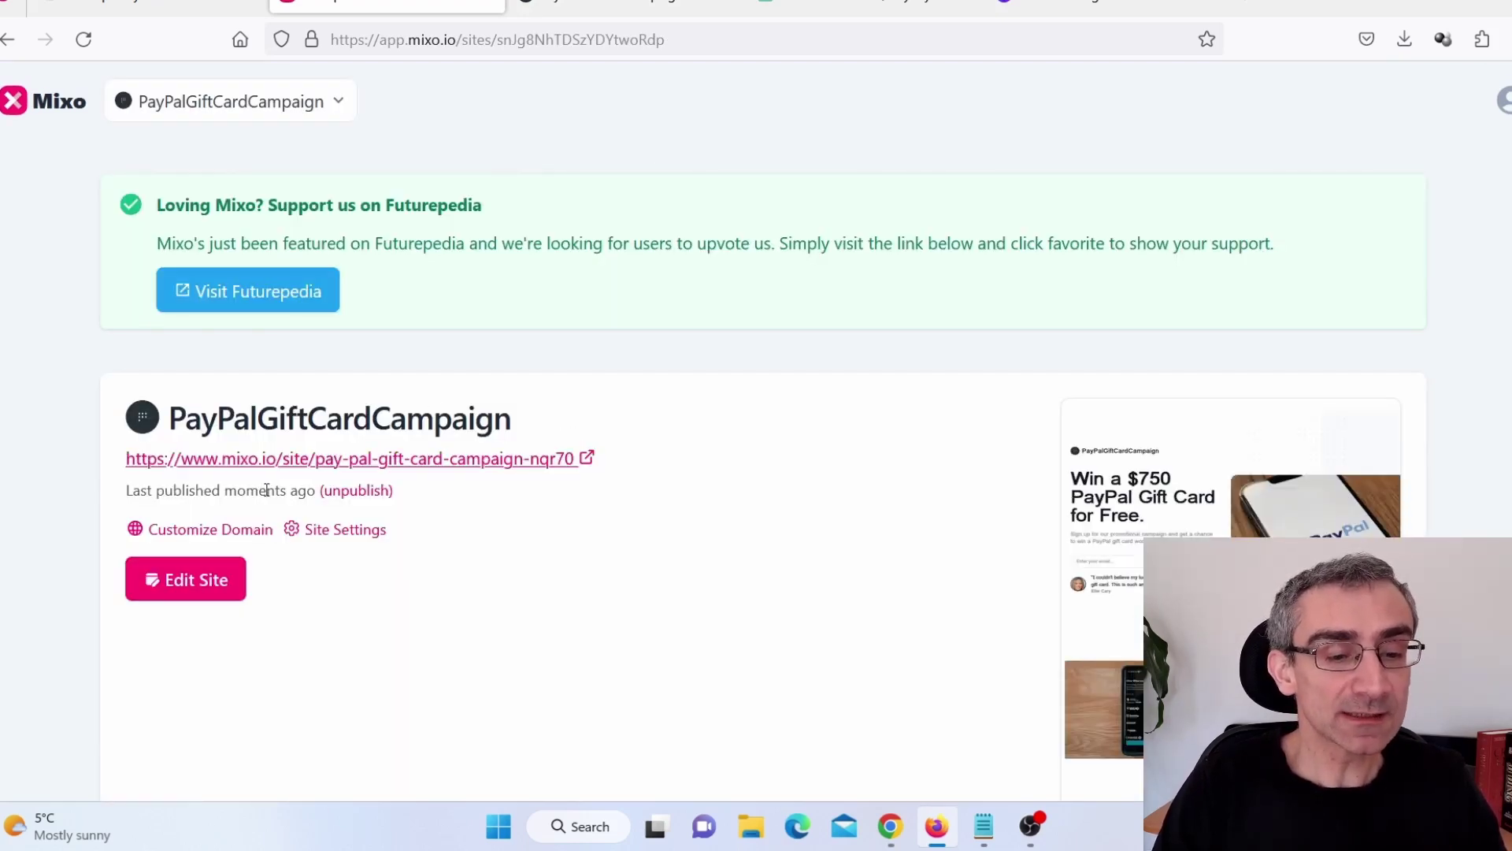
{"action": "left_click", "coordinate": [236, 533]}
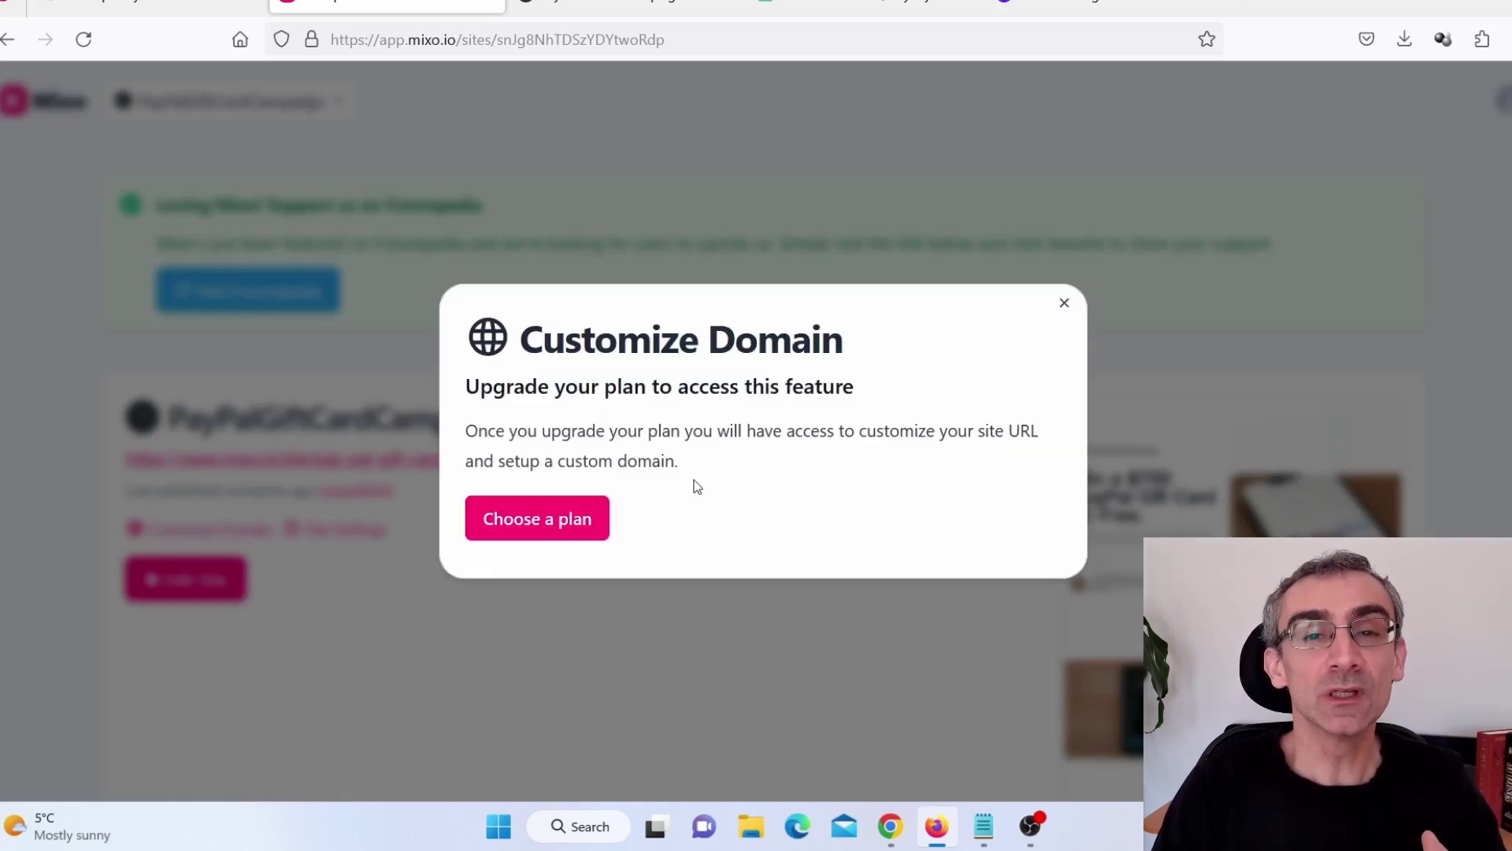
- Dismiss the upgrade notice and select the campaign's live mixo.io URL
{"action": "left_click", "coordinate": [1063, 305]}
{"action": "left_click_drag", "start_coordinate": [621, 486], "coordinate": [20, 480]}
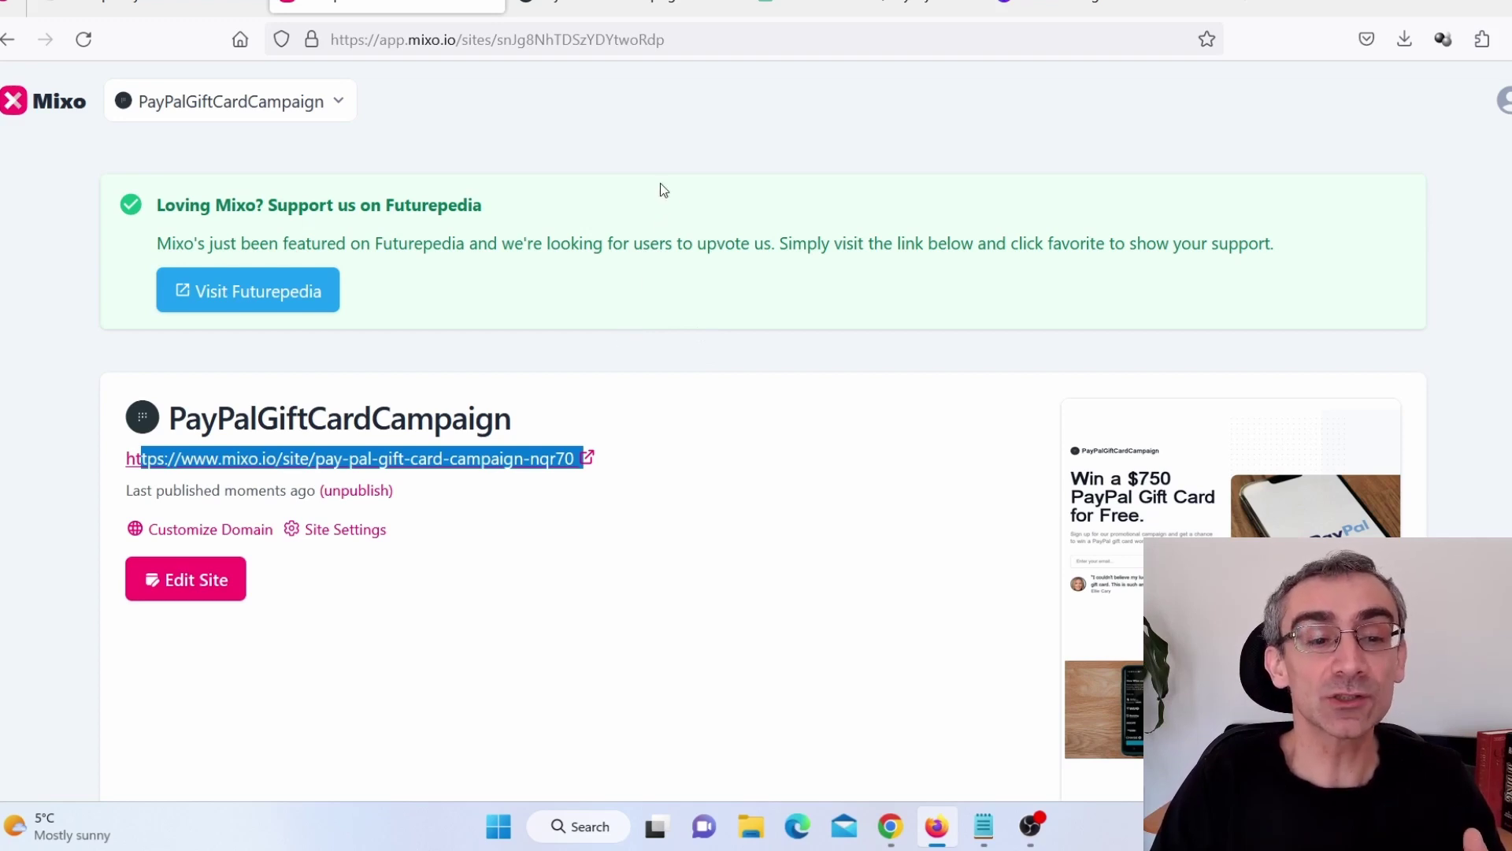
{"action": "left_click", "coordinate": [611, 13]}
{"action": "scroll", "coordinate": [676, 500], "scroll_direction": "down", "scroll_amount": 4}
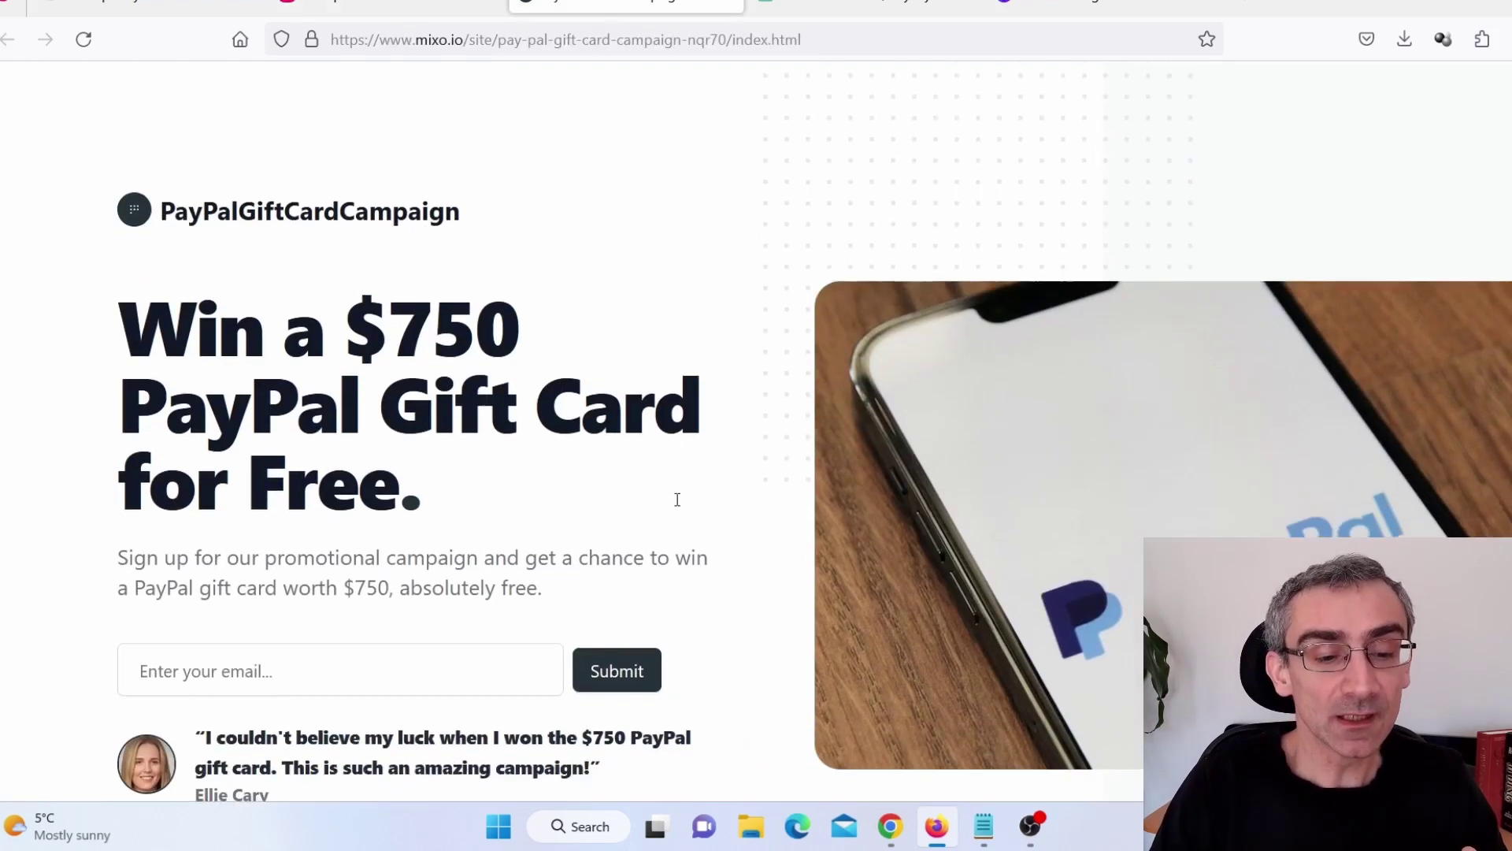
{"action": "left_click", "coordinate": [238, 400]}
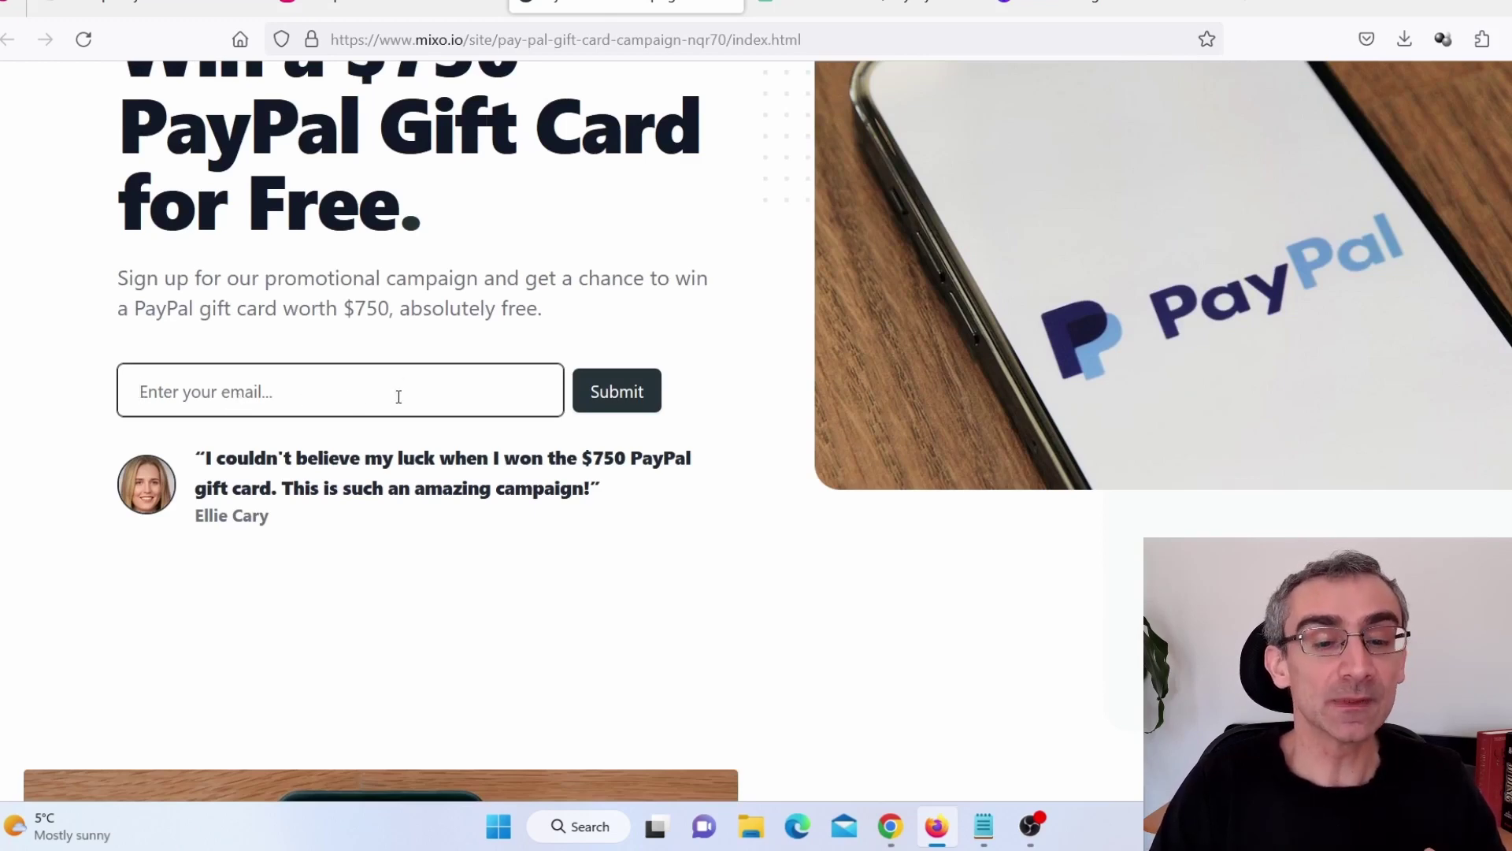
{"action": "left_click", "coordinate": [387, 5]}
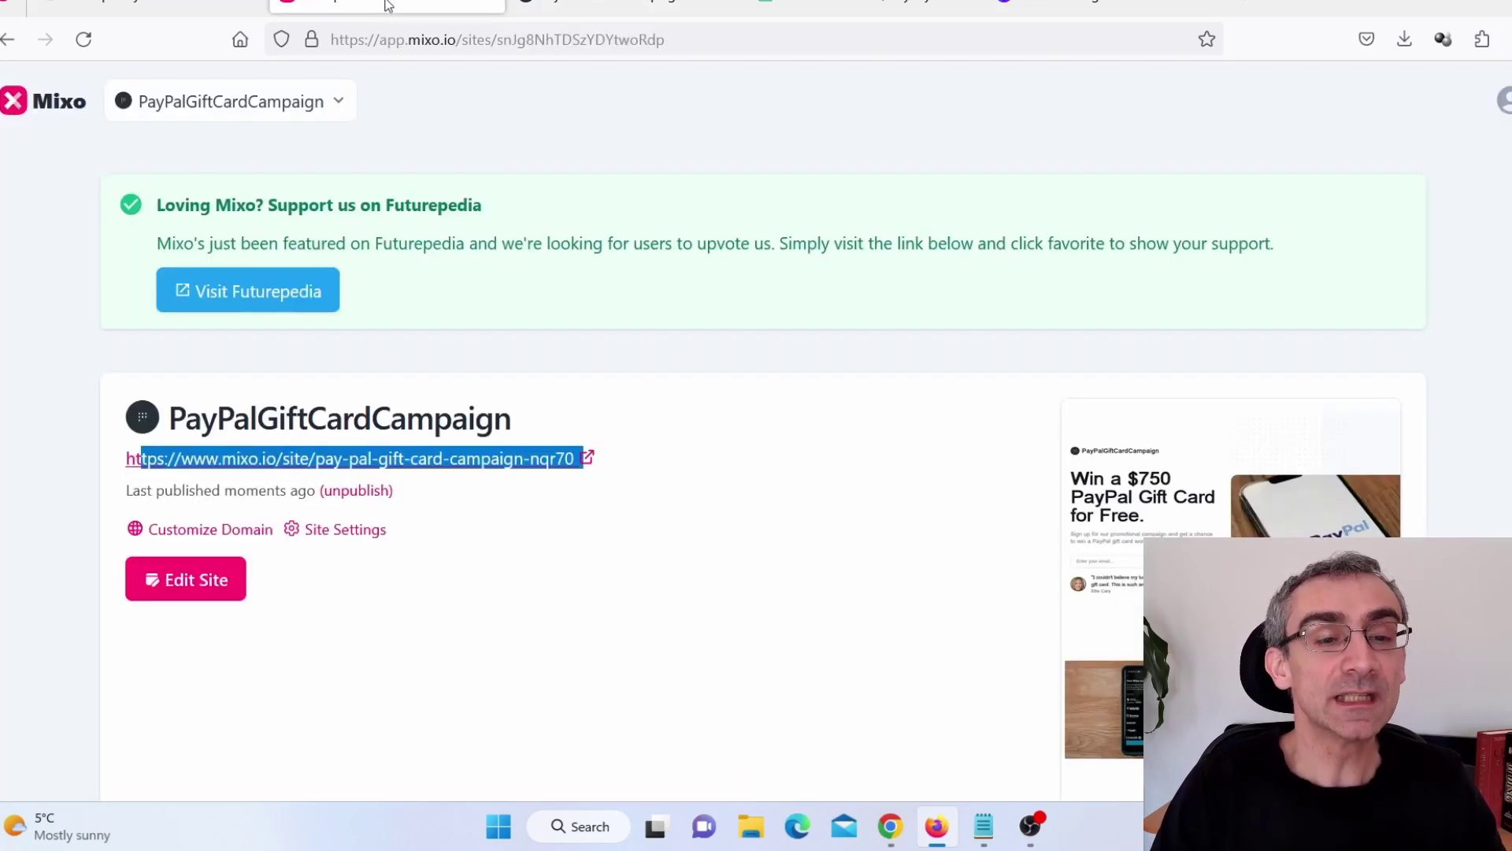
{"action": "scroll", "coordinate": [541, 545], "scroll_direction": "down", "scroll_amount": 5}
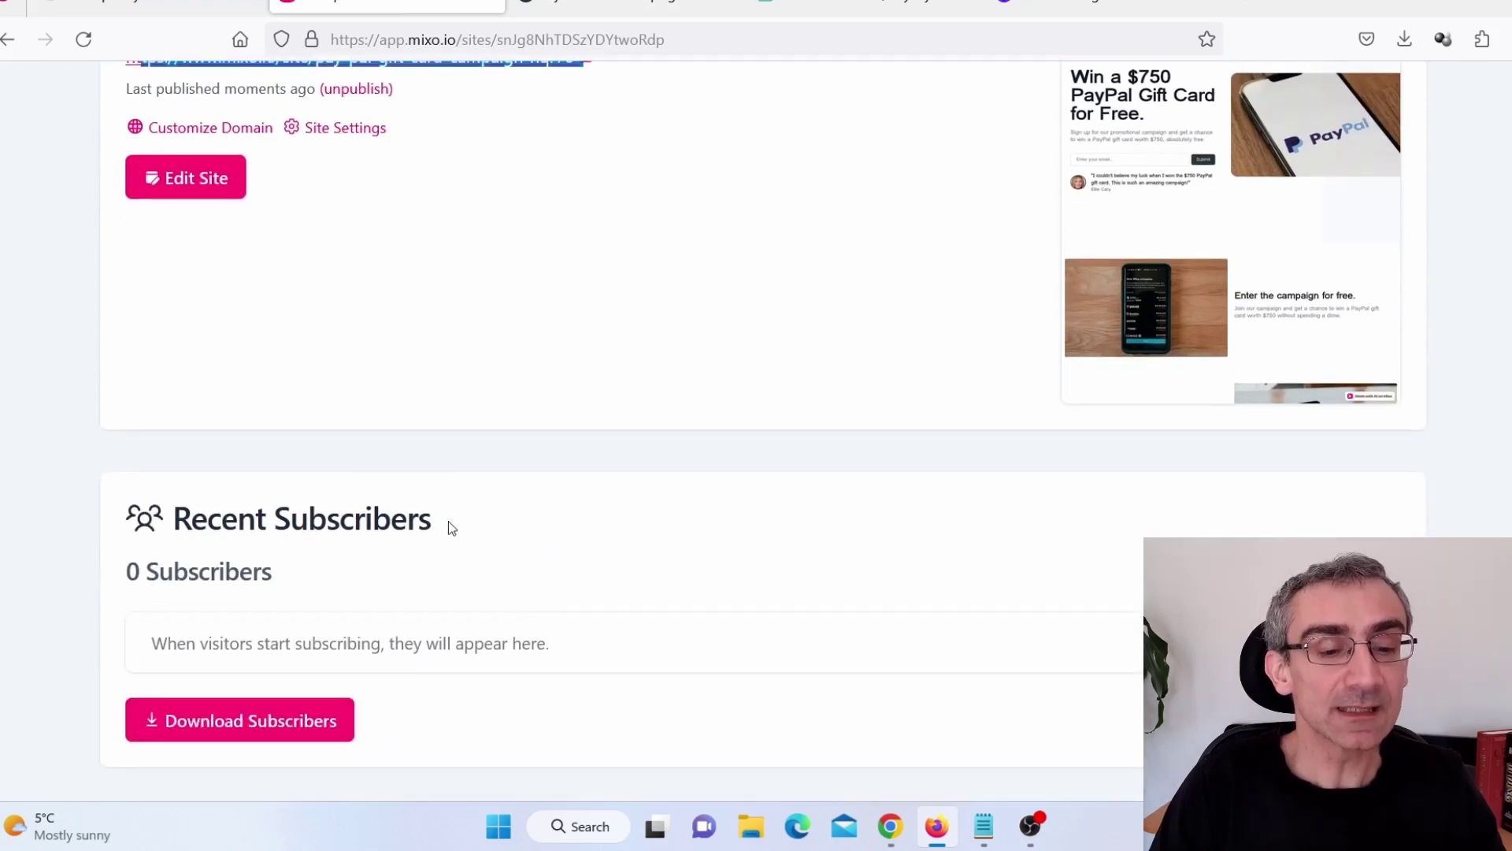
- Select the empty Recent Subscribers heading, then switch to the live campaign page tab
{"action": "left_click_drag", "start_coordinate": [446, 522], "coordinate": [148, 522]}
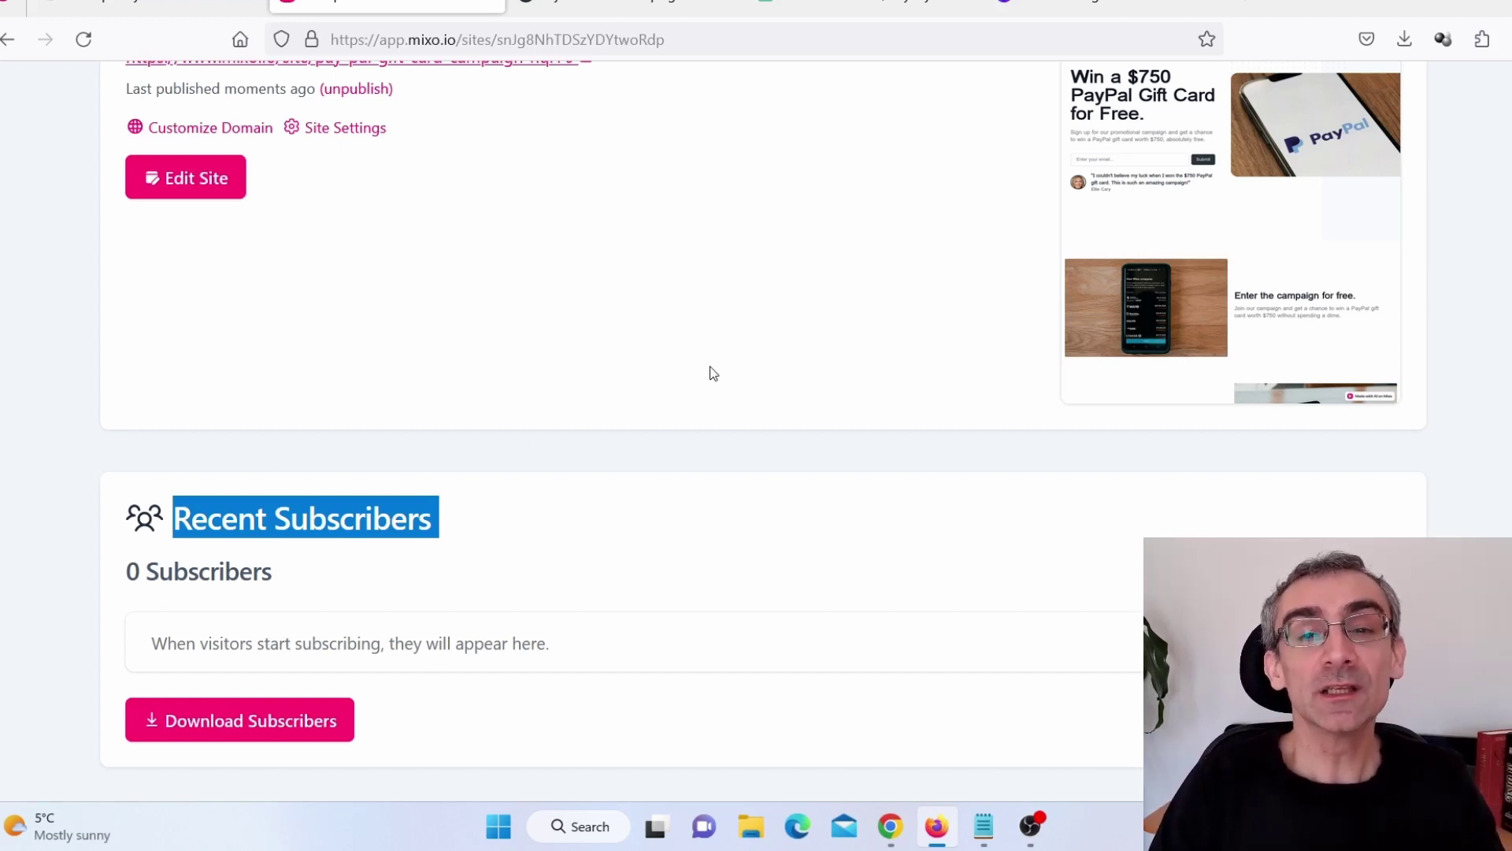
{"action": "key", "text": "ctrl+Tab"}
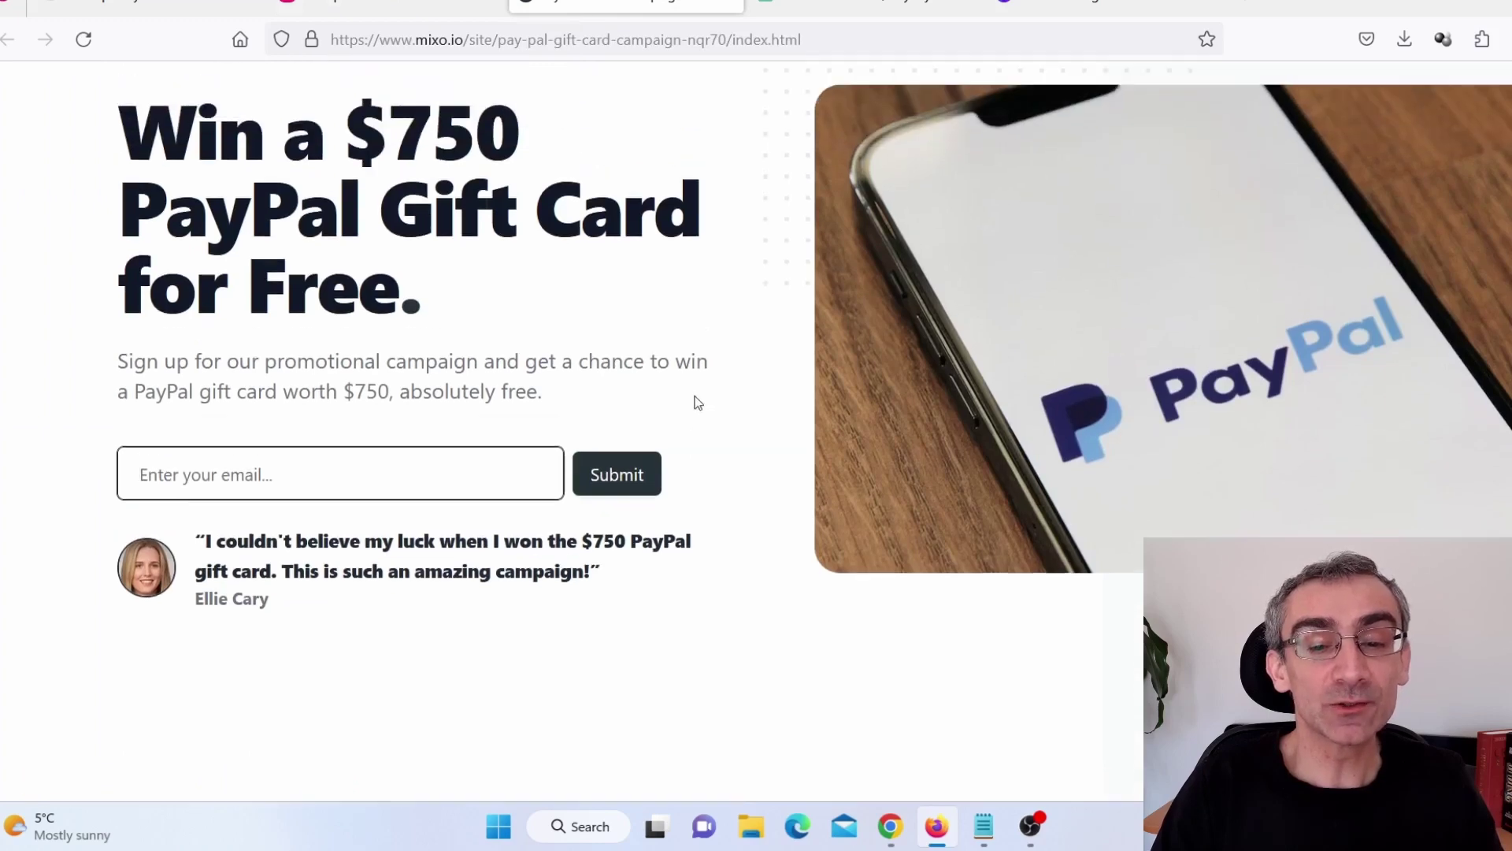
- Scroll the live Mixo campaign page, then switch to the Pexels tab
{"action": "scroll", "coordinate": [697, 402], "scroll_direction": "up", "scroll_amount": 3}
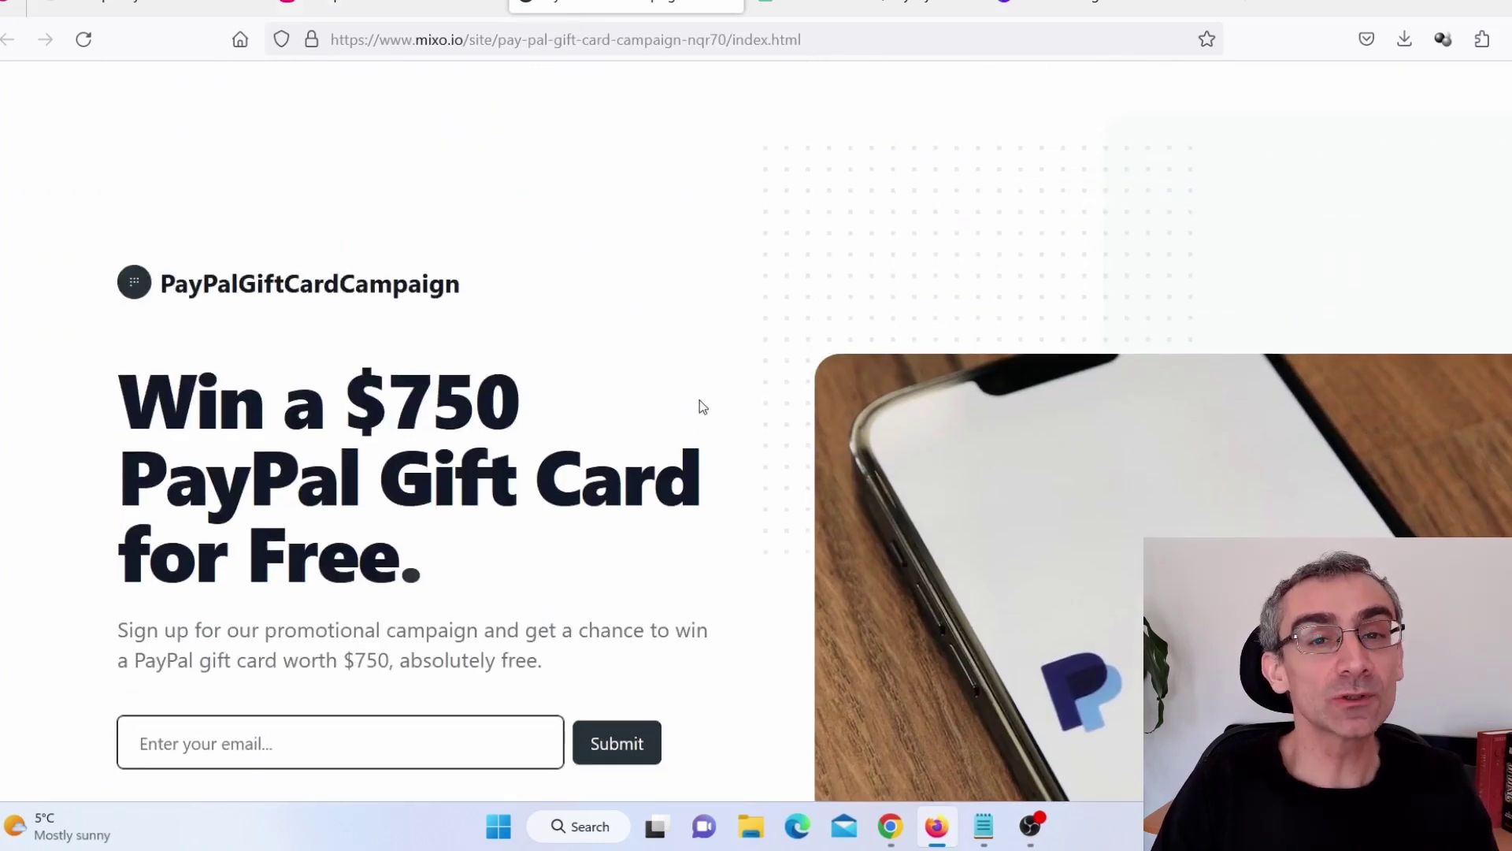
{"action": "scroll", "coordinate": [709, 449], "scroll_direction": "down", "scroll_amount": 4}
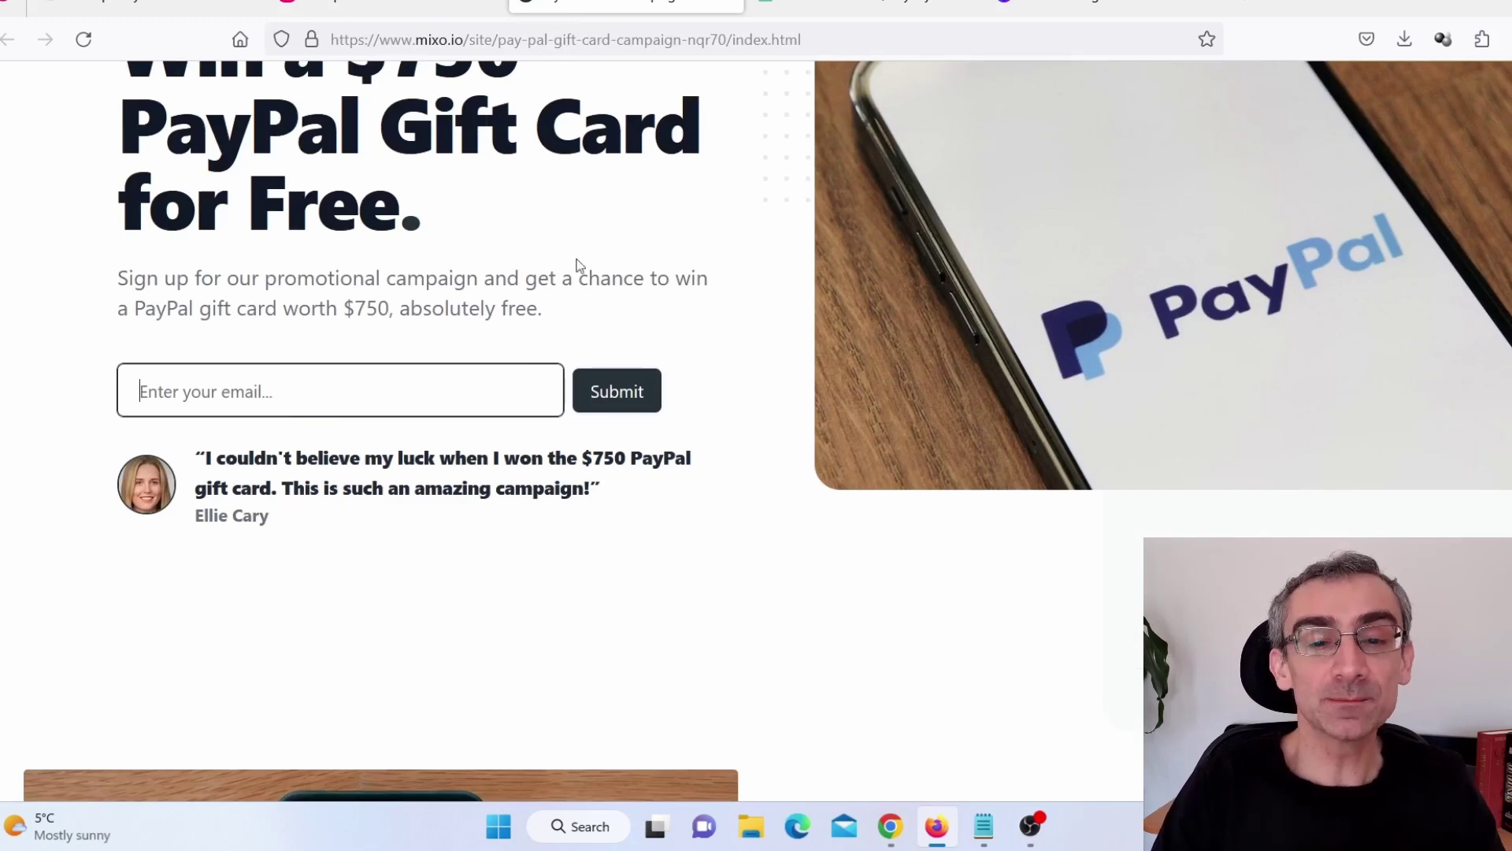
{"action": "left_click", "coordinate": [829, 4]}
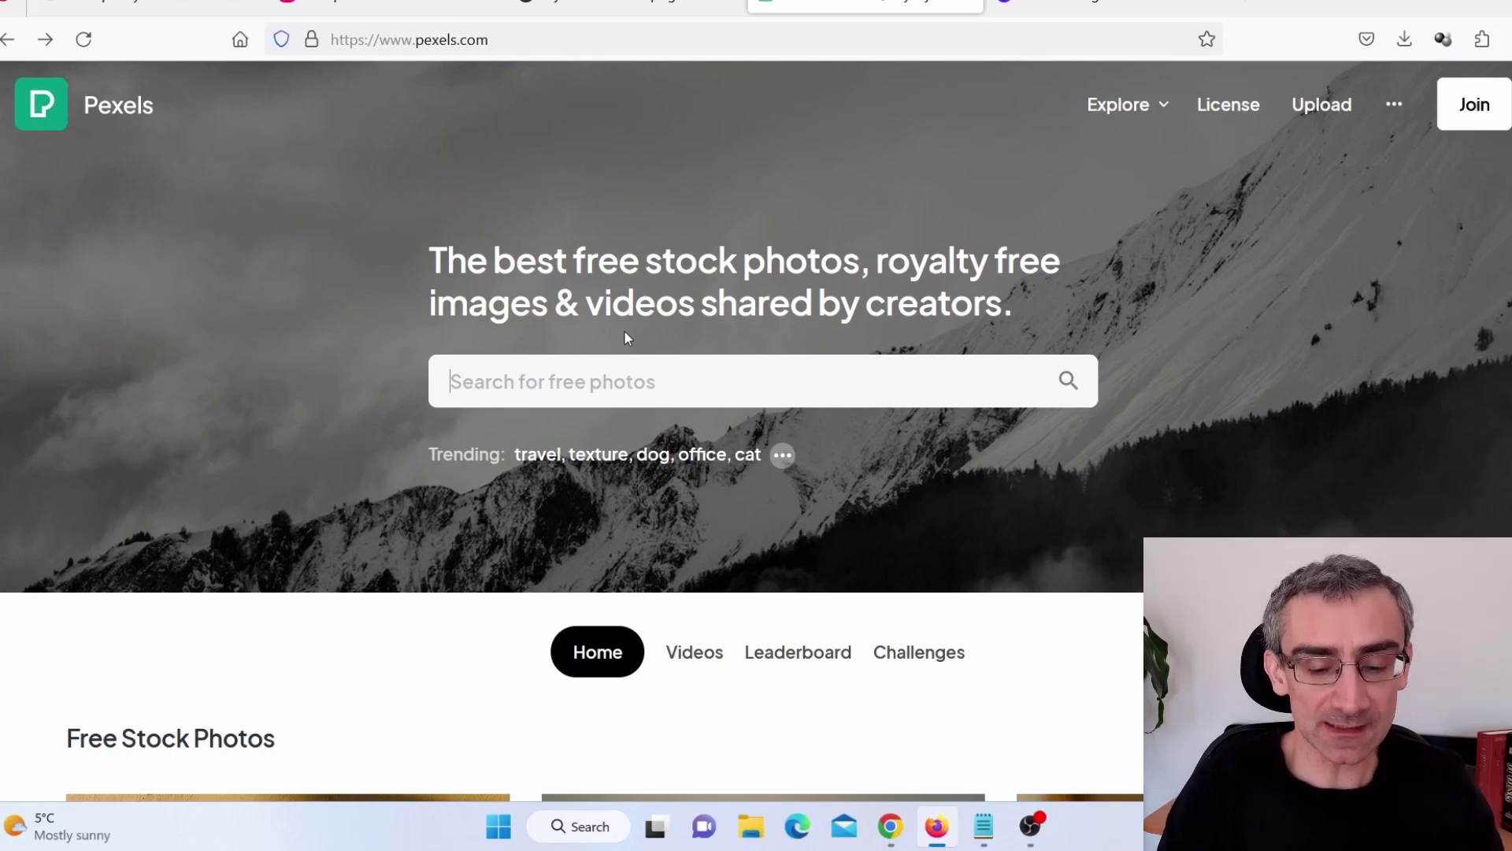
- Search Pexels for 'money' videos and filter the results to Vertical orientation
{"action": "type", "text": "money"}
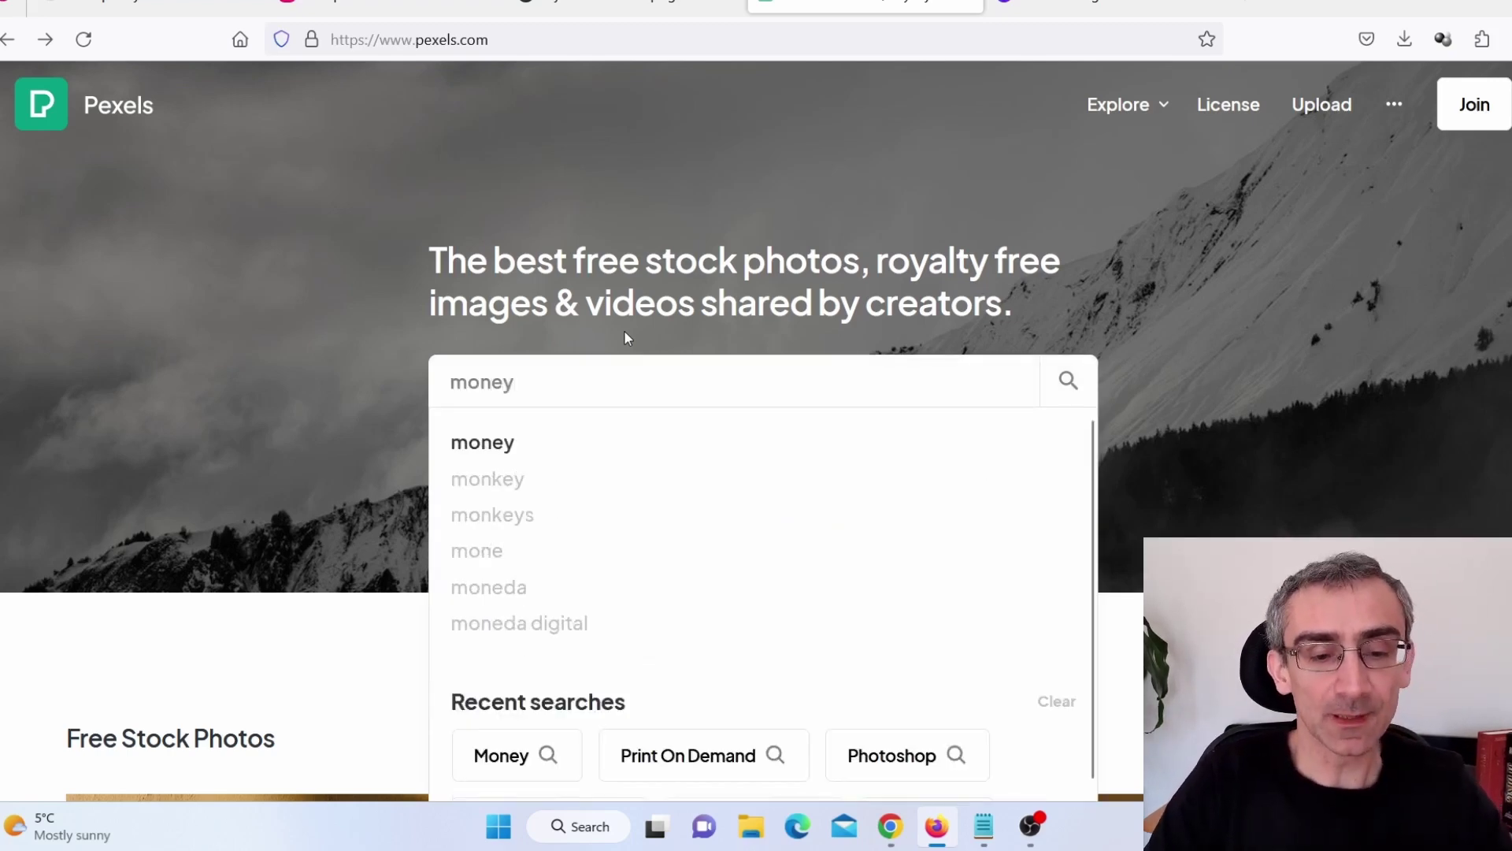
{"action": "key", "text": "Return"}
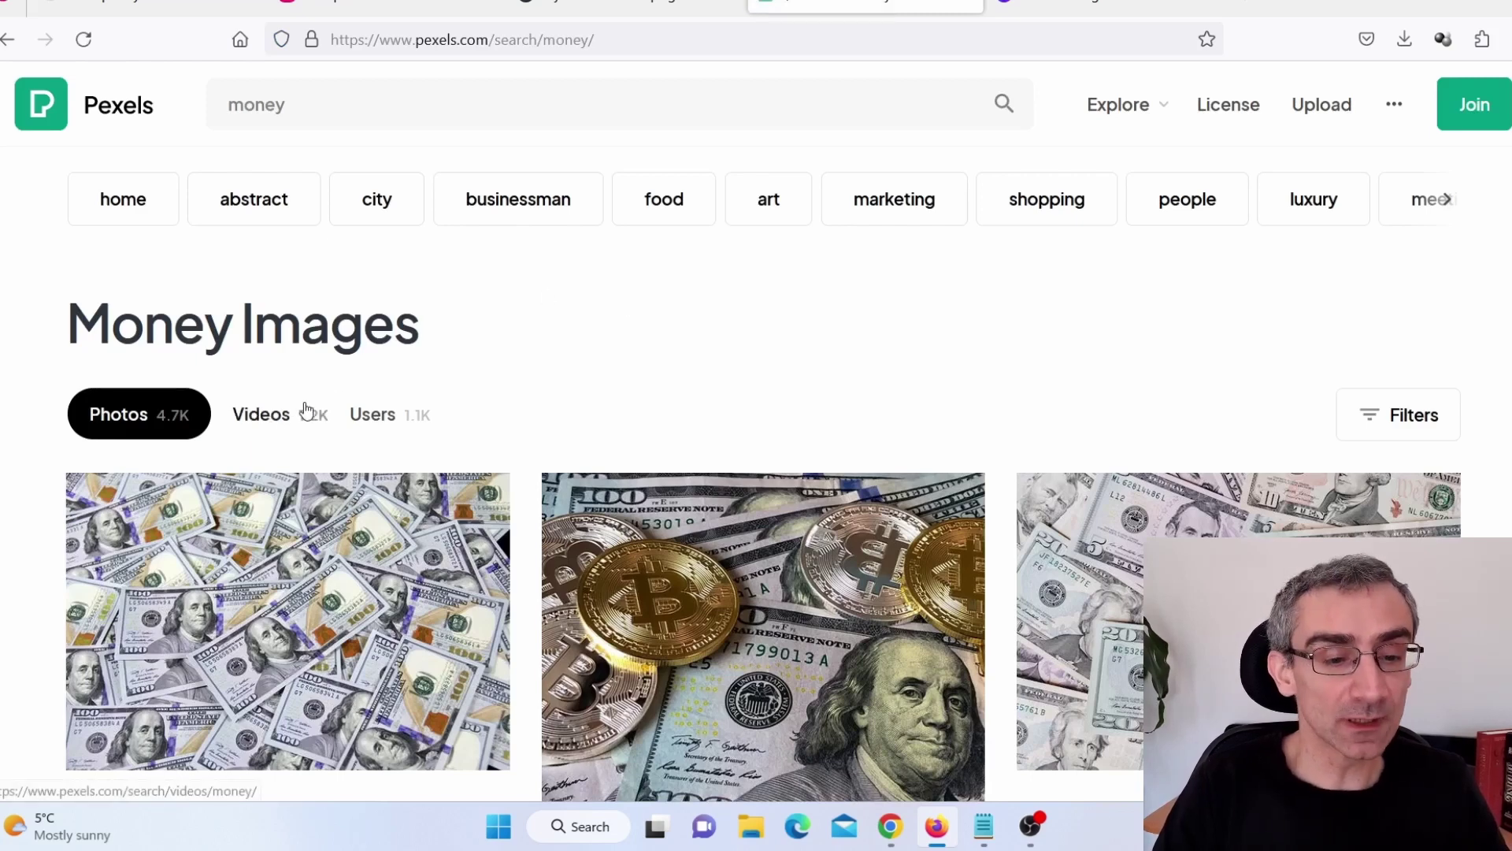
{"action": "left_click", "coordinate": [267, 429]}
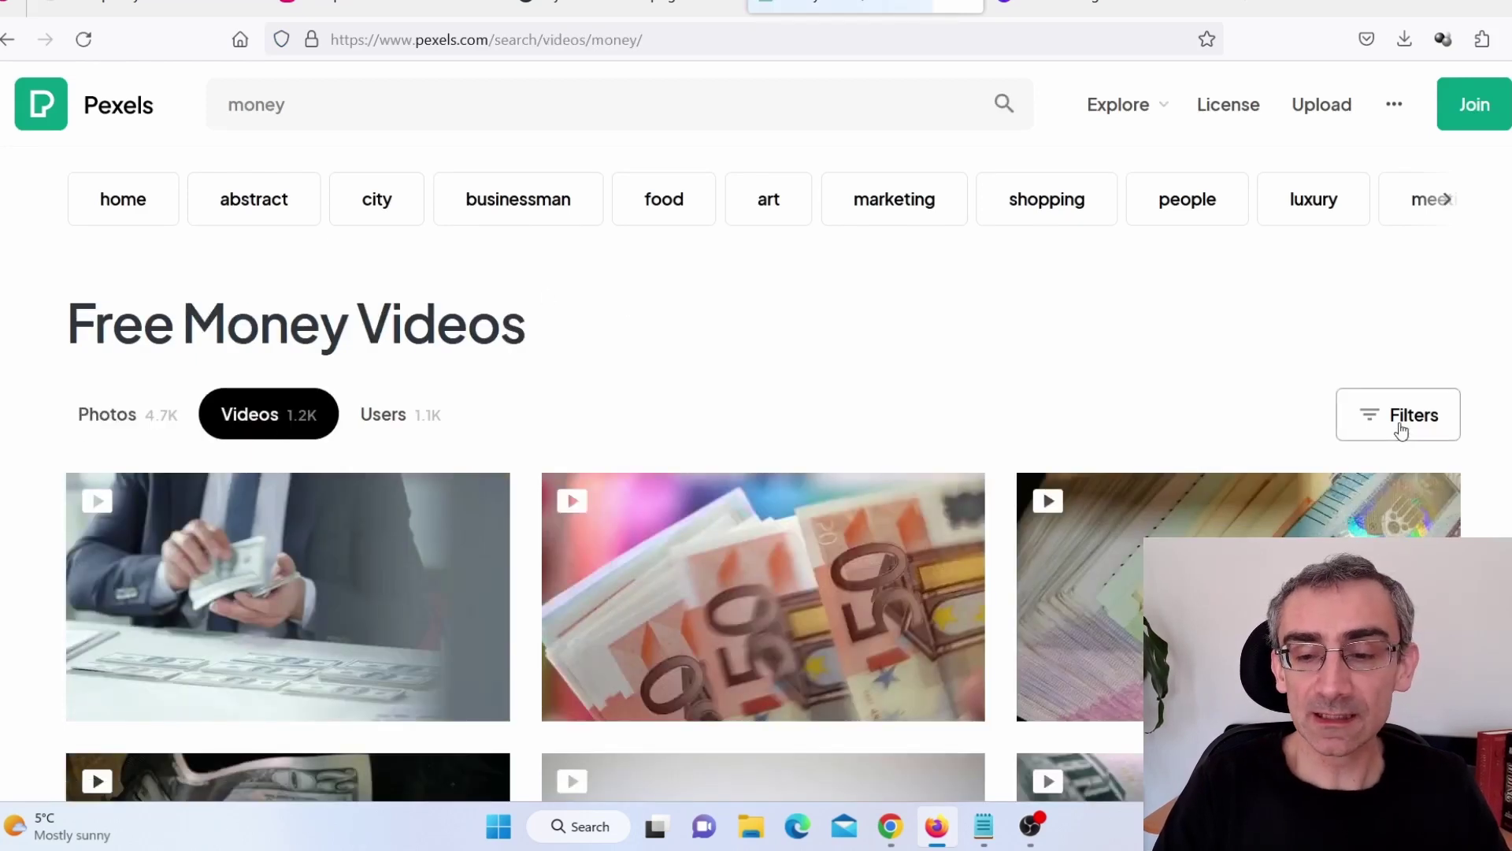
{"action": "left_click", "coordinate": [1401, 417]}
{"action": "left_click", "coordinate": [264, 520]}
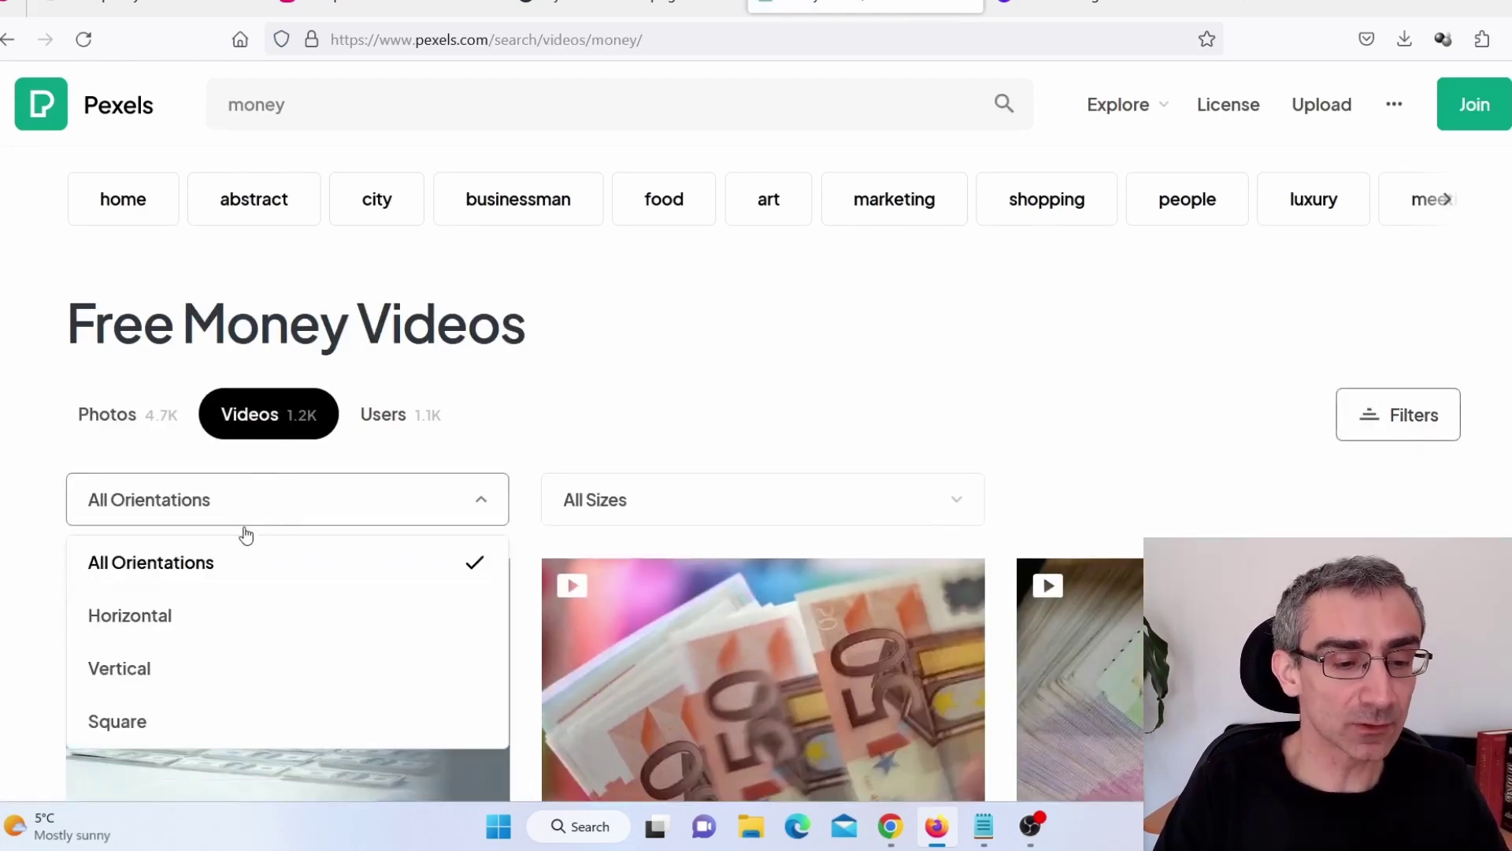
{"action": "left_click", "coordinate": [147, 680]}
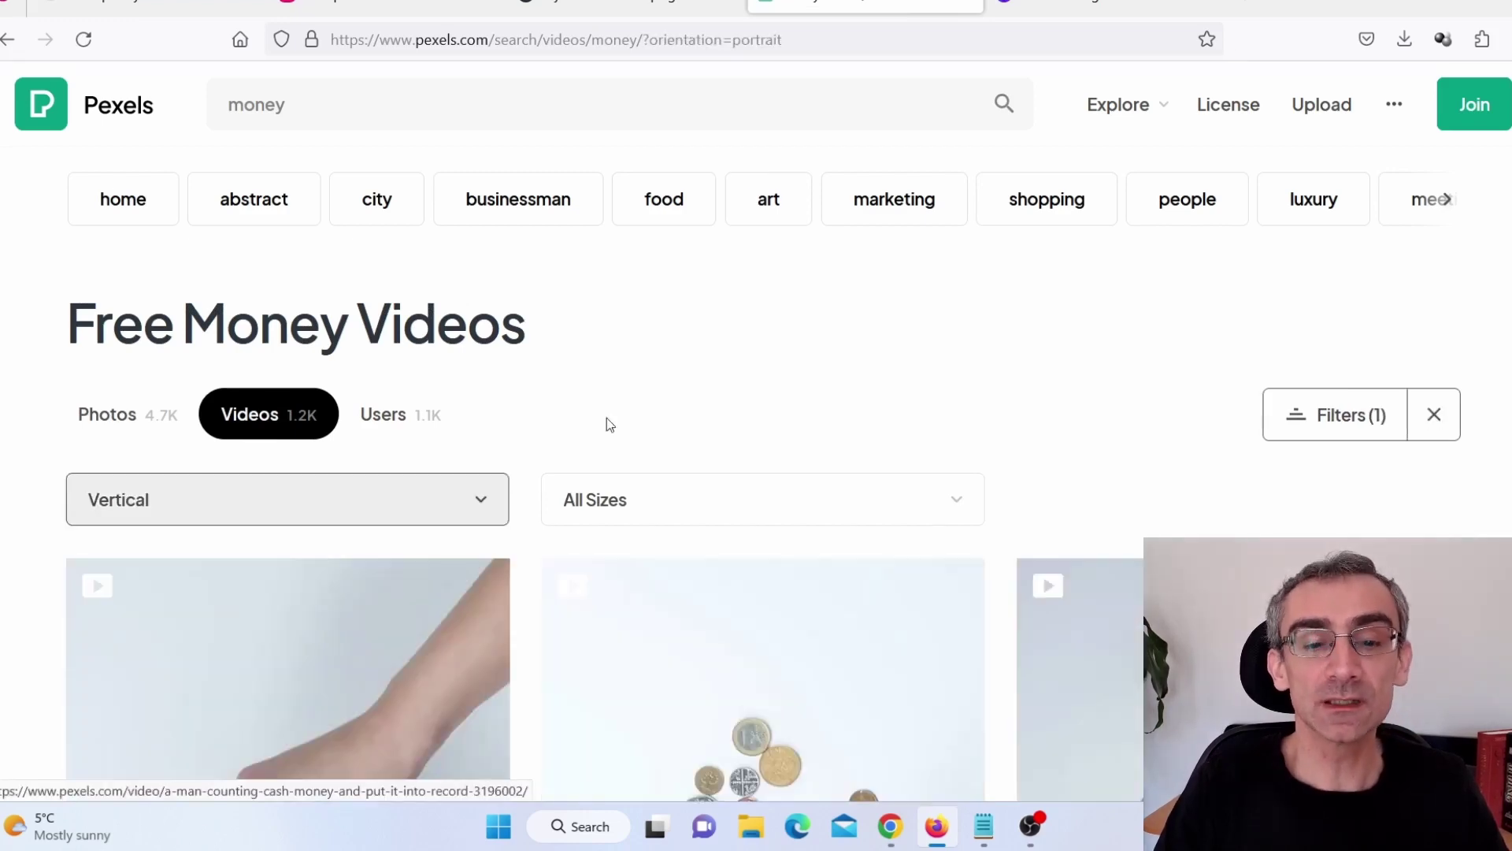
{"action": "scroll", "coordinate": [518, 464], "scroll_direction": "down", "scroll_amount": 15}
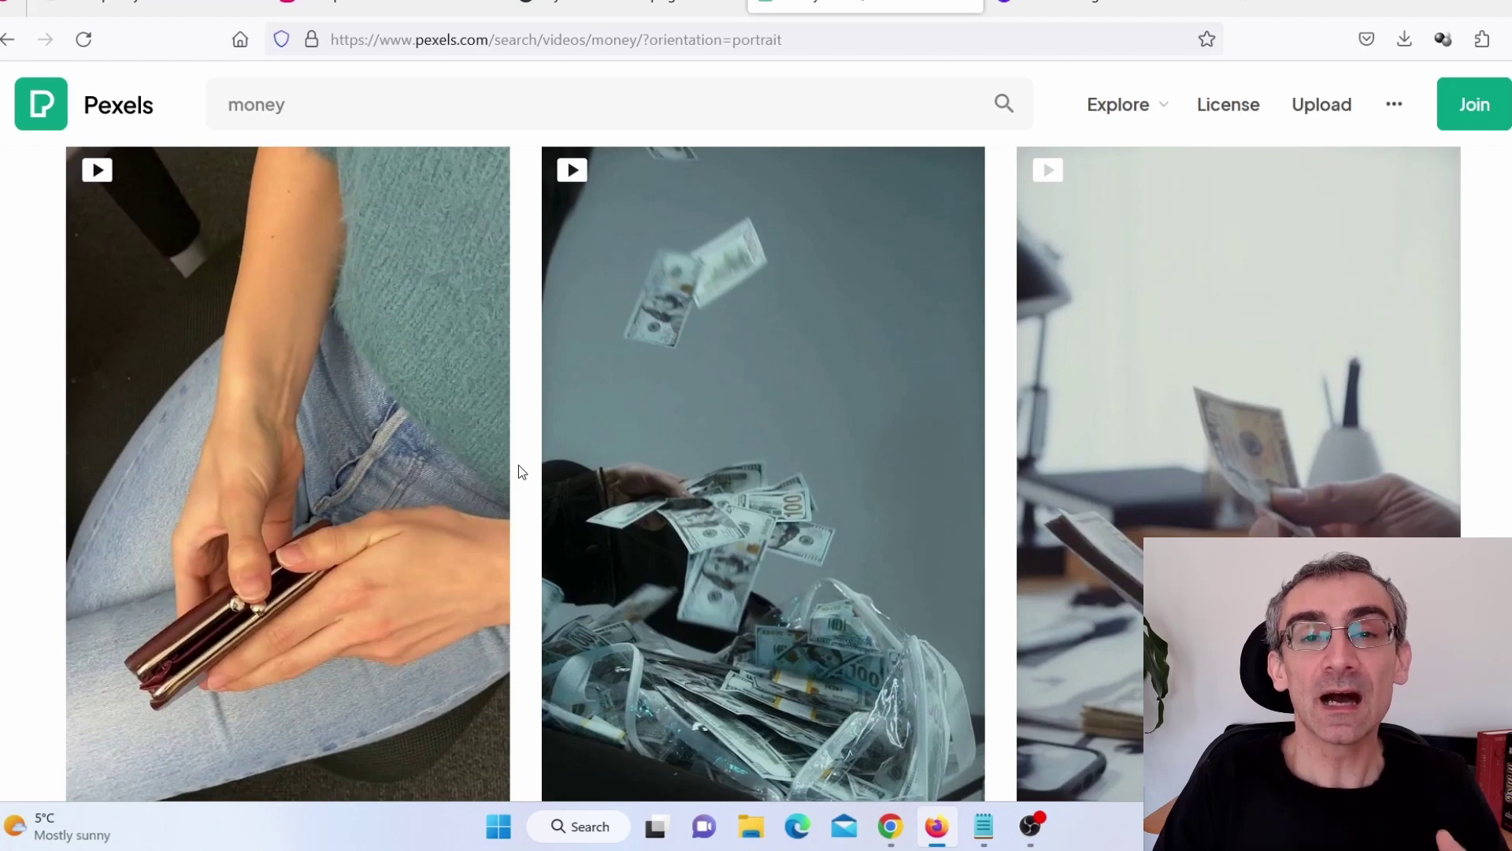
{"action": "scroll", "coordinate": [518, 464], "scroll_direction": "down", "scroll_amount": 5}
{"action": "scroll", "coordinate": [530, 483], "scroll_direction": "down", "scroll_amount": 5}
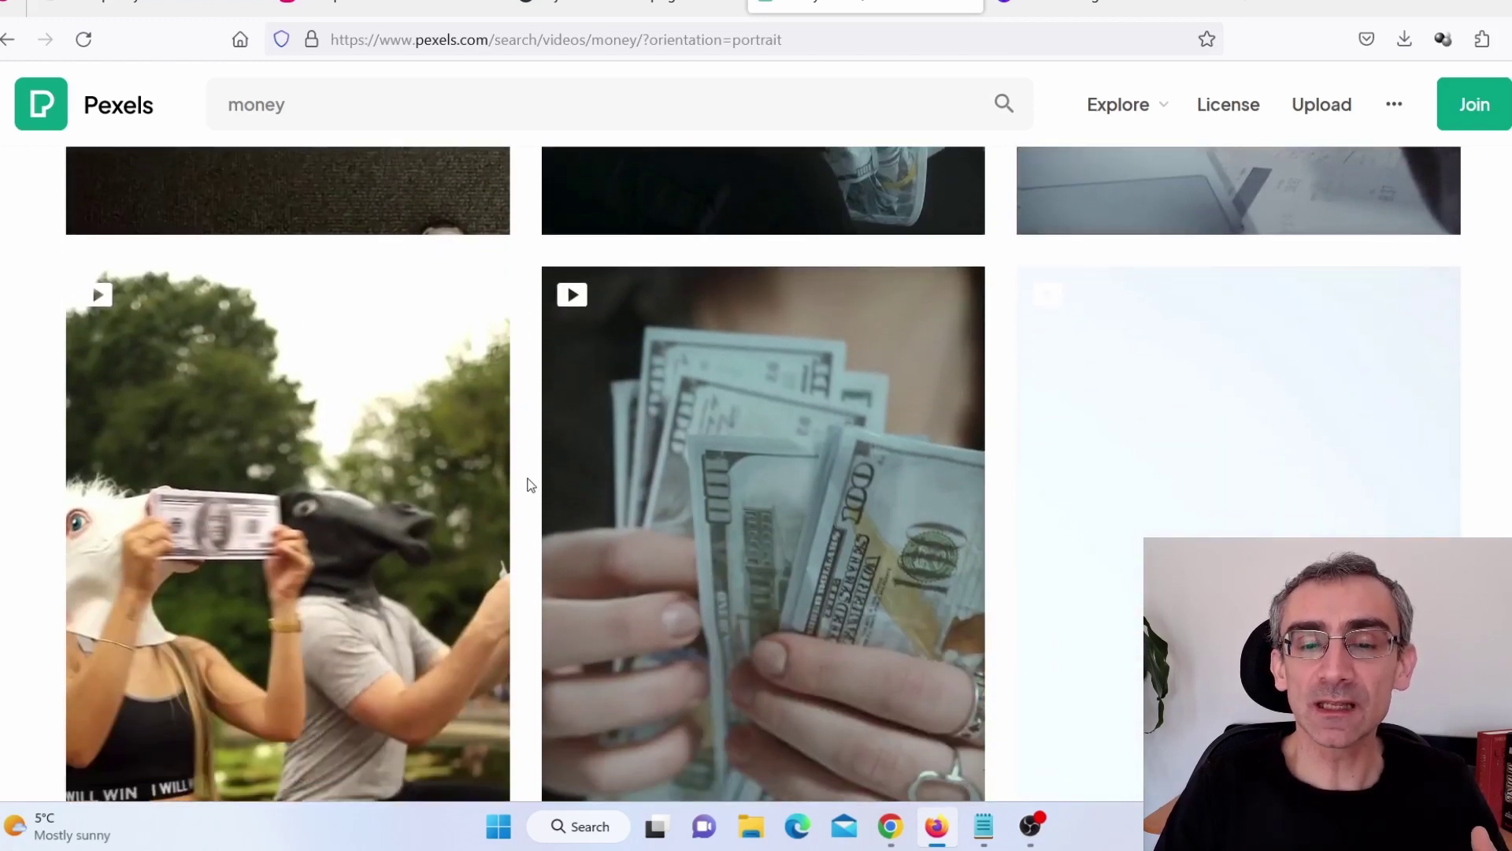
{"action": "scroll", "coordinate": [529, 484], "scroll_direction": "down", "scroll_amount": 10}
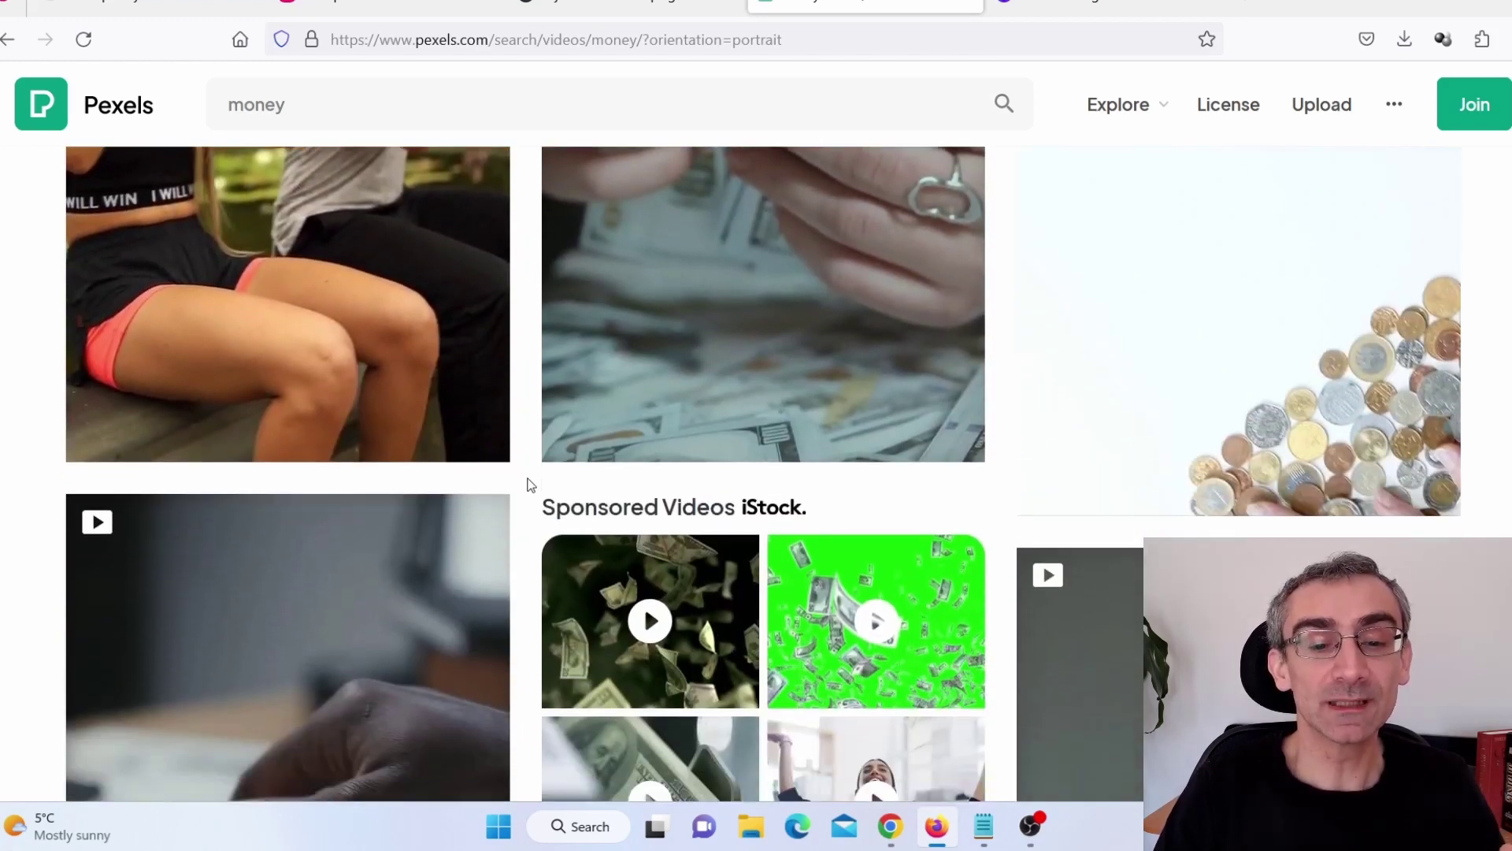
{"action": "scroll", "coordinate": [530, 483], "scroll_direction": "down", "scroll_amount": 5}
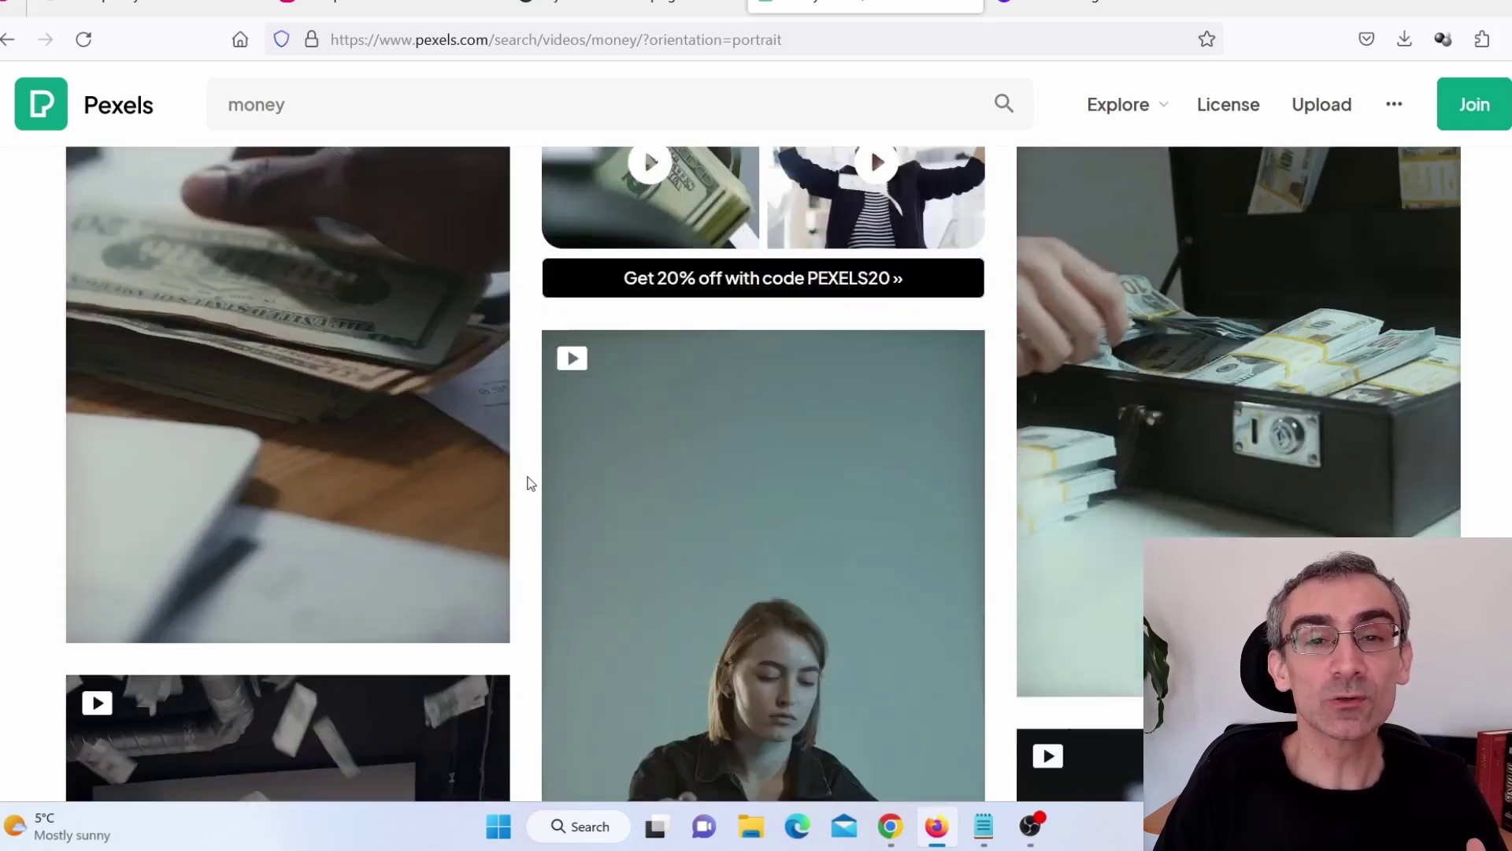
{"action": "scroll", "coordinate": [530, 482], "scroll_direction": "up", "scroll_amount": 10}
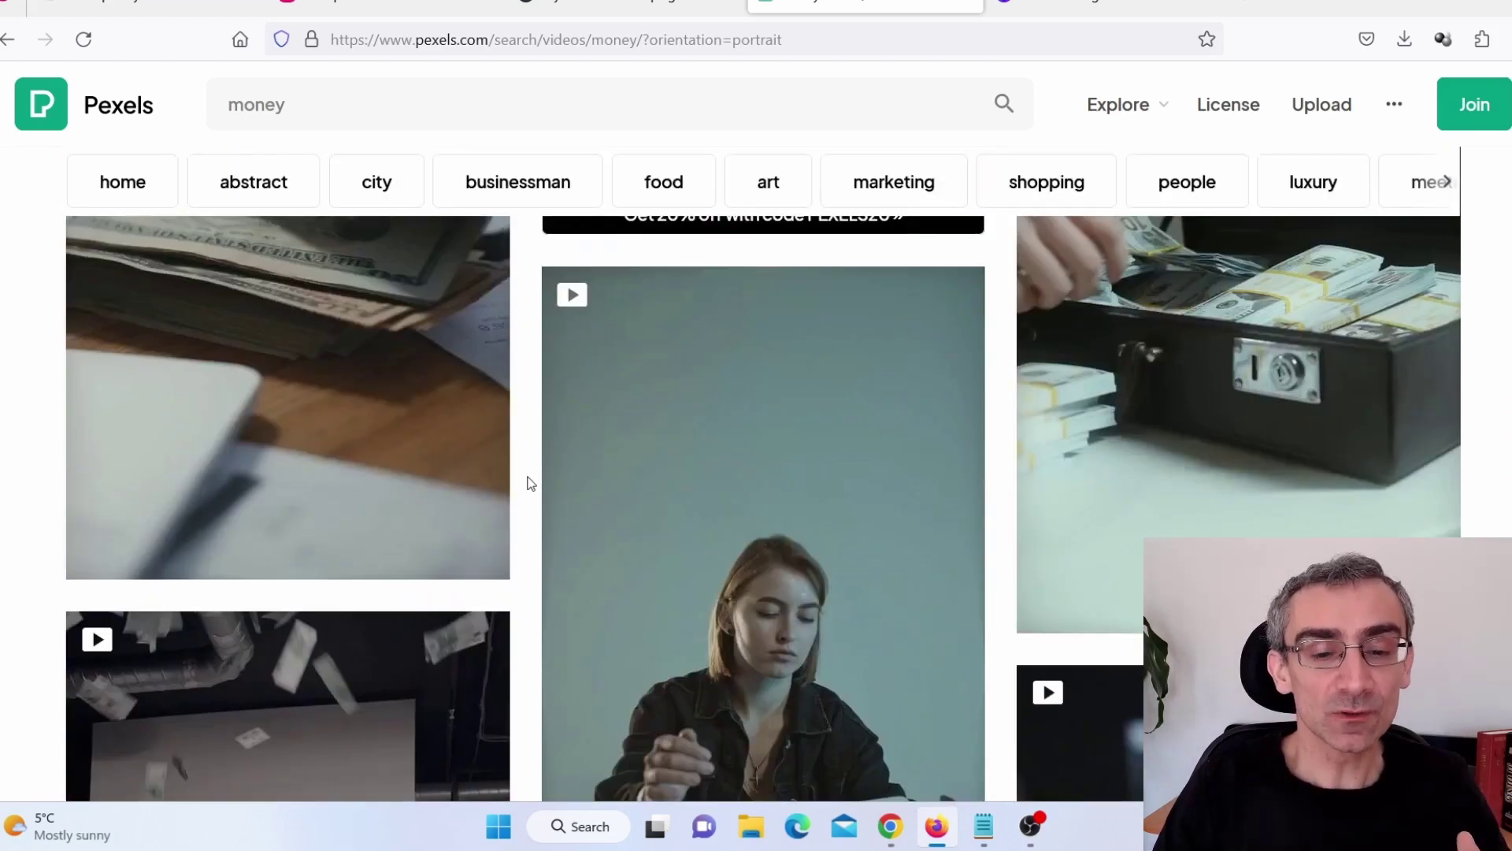
{"action": "scroll", "coordinate": [530, 483], "scroll_direction": "up", "scroll_amount": 4}
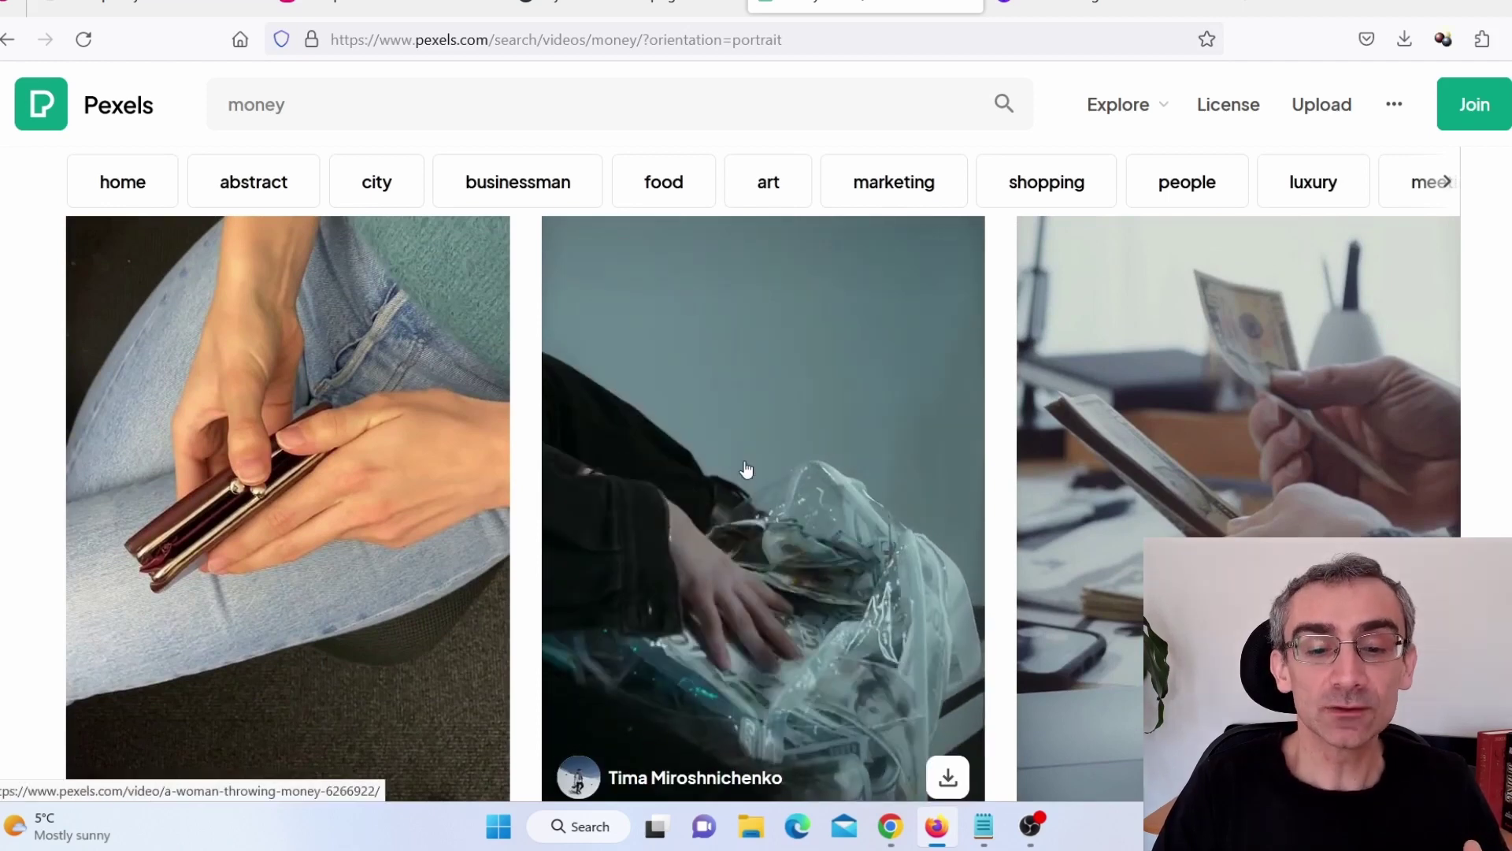
- Open the woman throwing money video and select its HD 720x1280 download size
{"action": "left_click", "coordinate": [743, 460]}
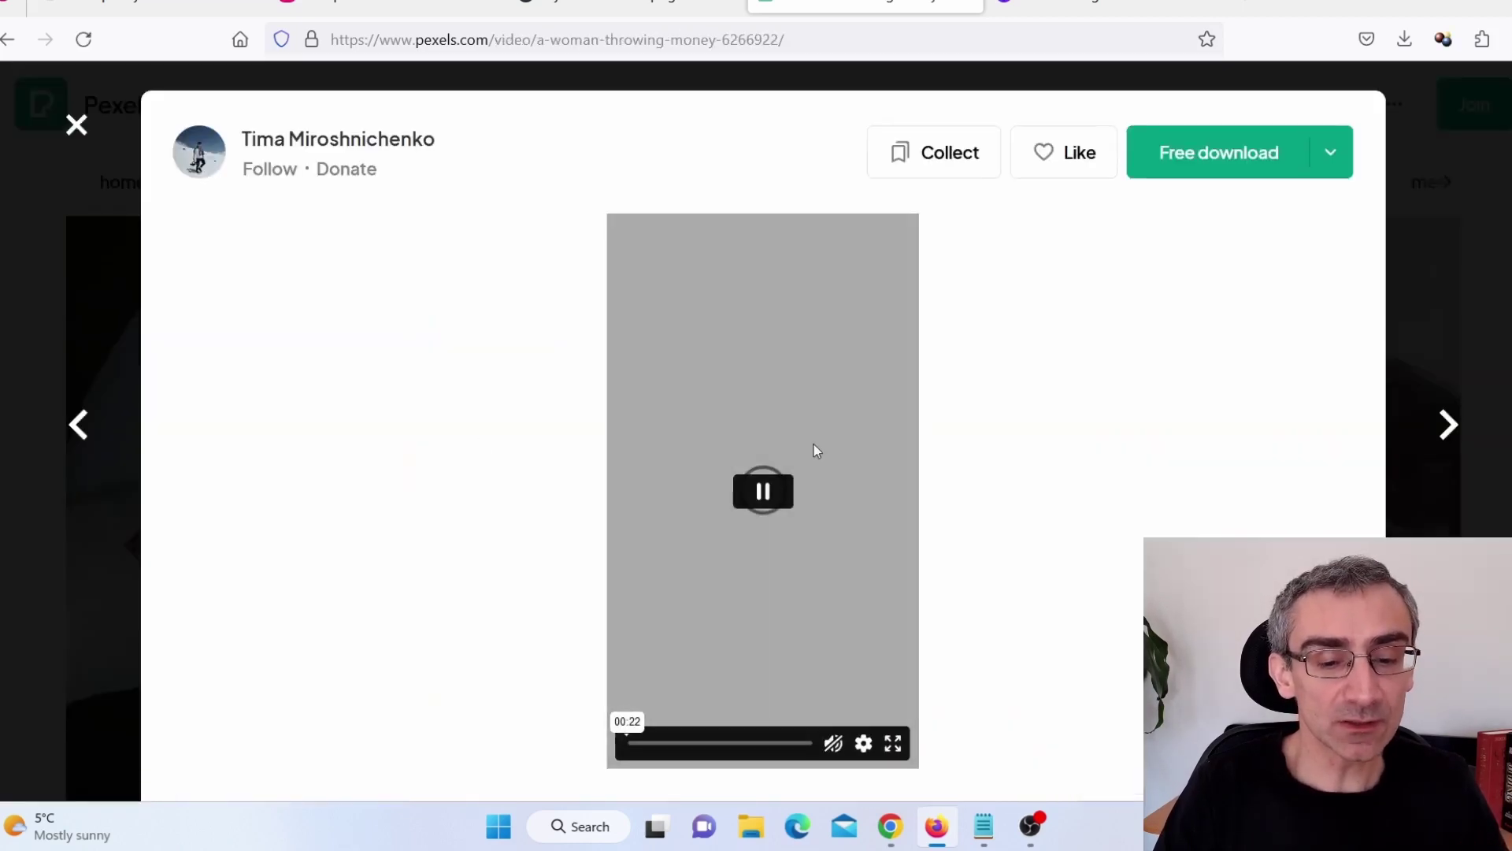
{"action": "left_click", "coordinate": [1331, 173]}
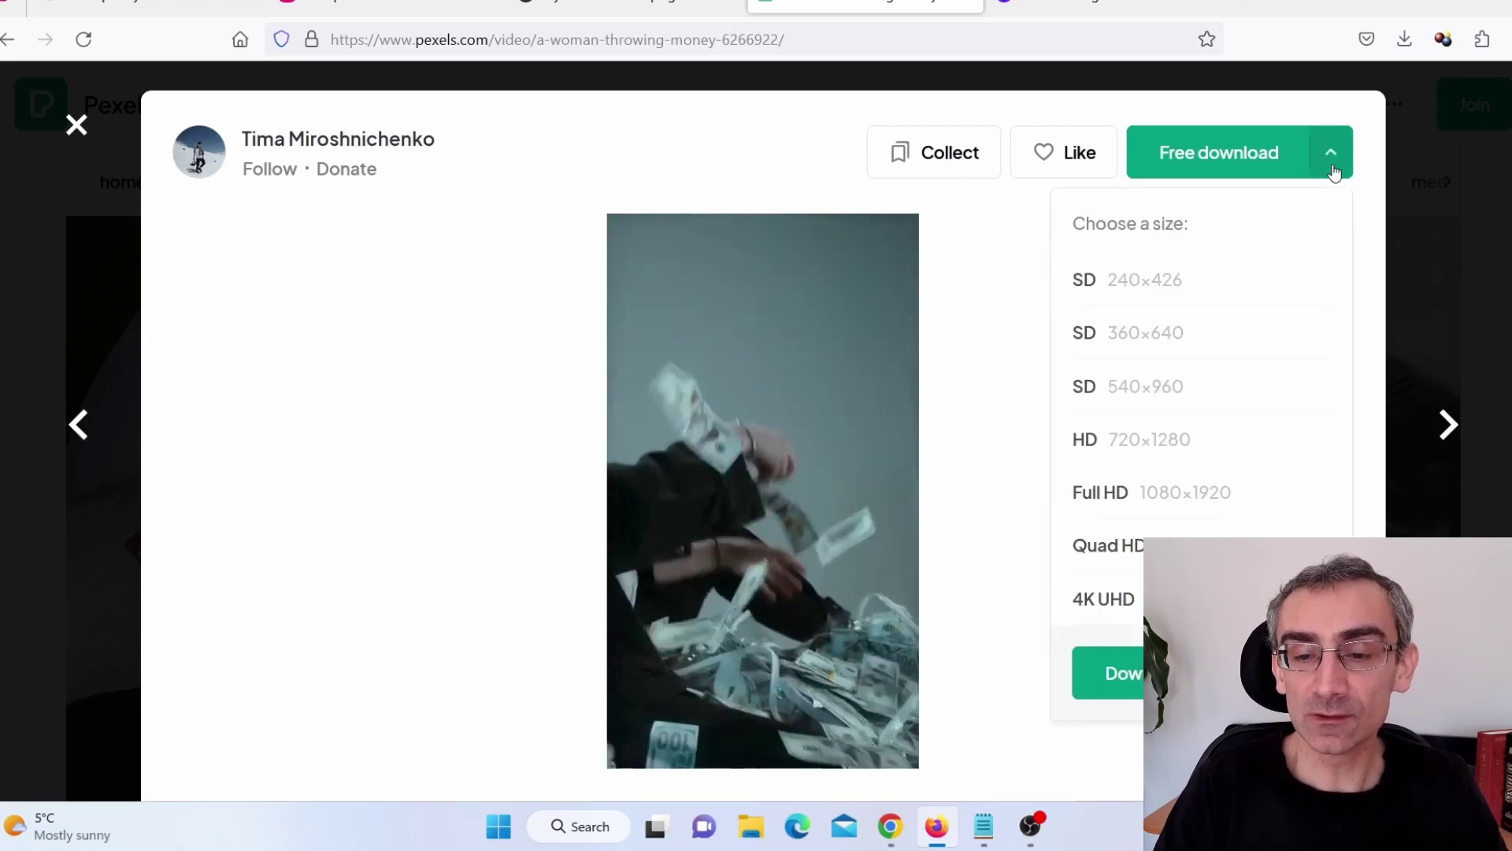
{"action": "left_click", "coordinate": [1143, 442]}
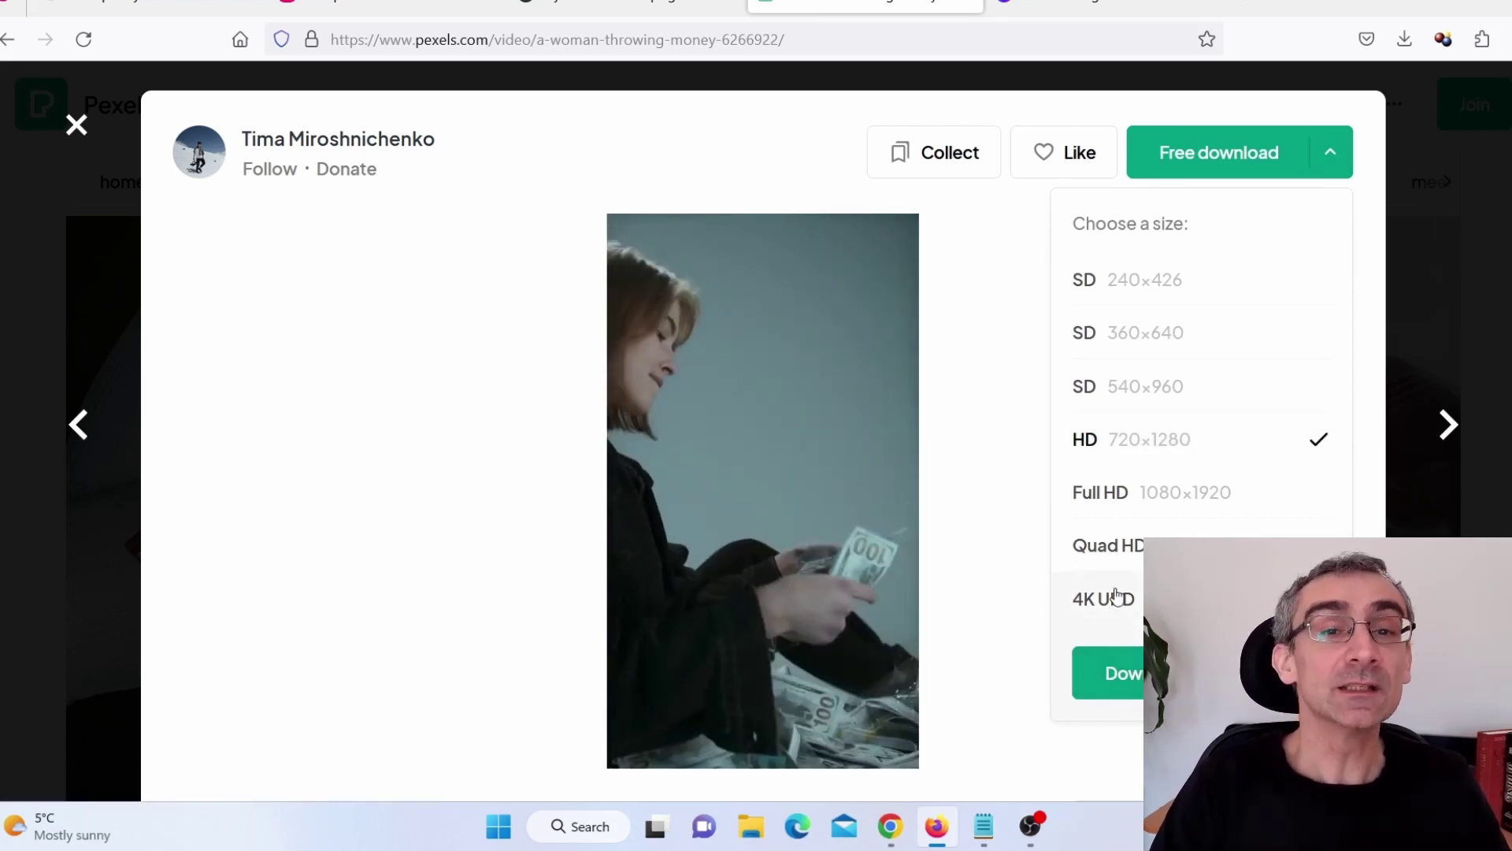
{"action": "left_click", "coordinate": [1080, 8]}
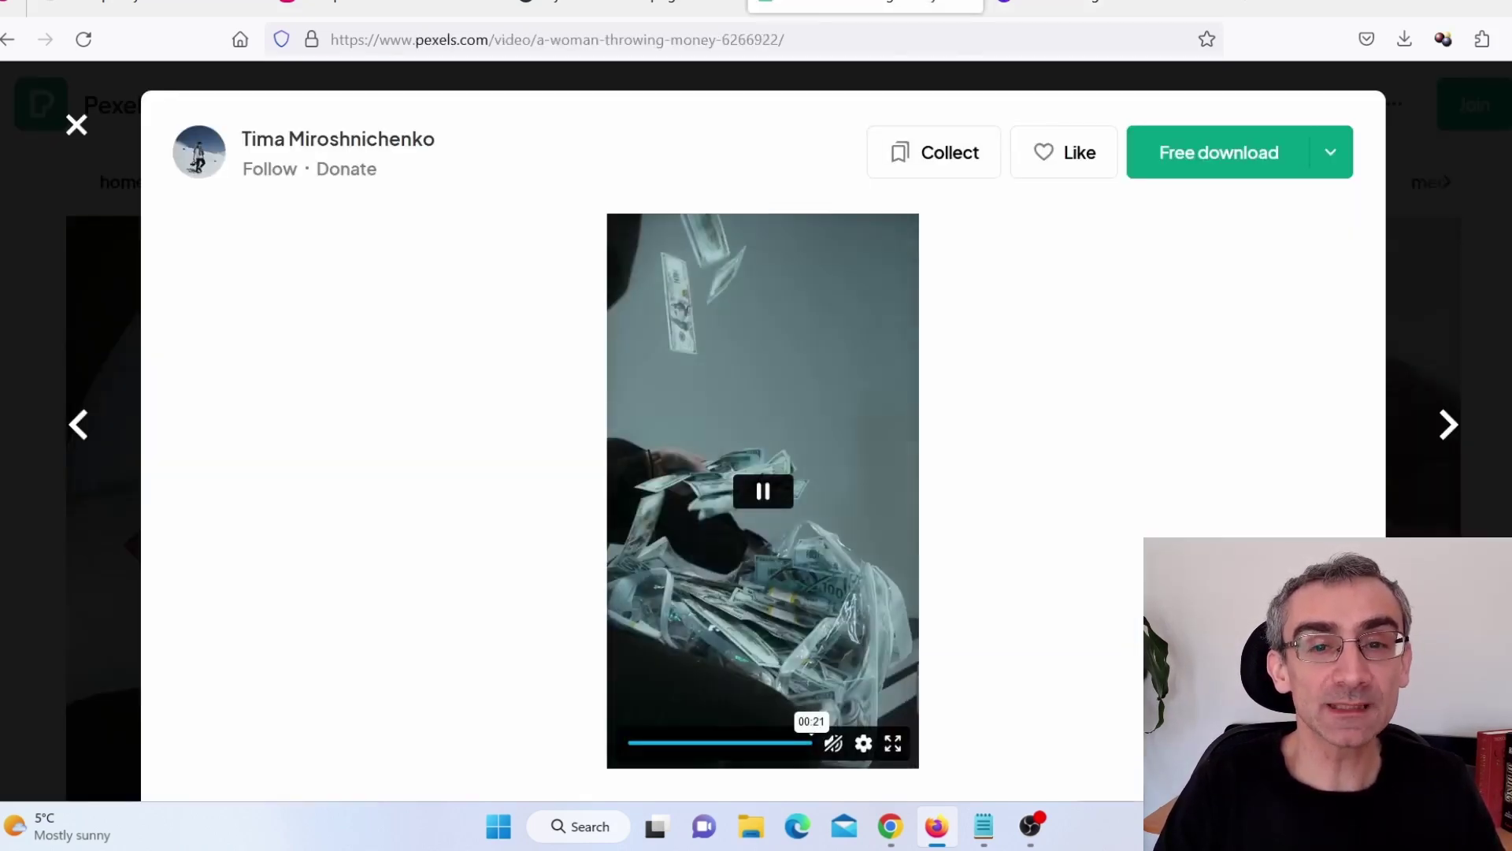
- Drag the 21.8s uploaded clip onto the pin and stretch its corners to fill the page
{"action": "left_click", "coordinate": [1079, 4]}
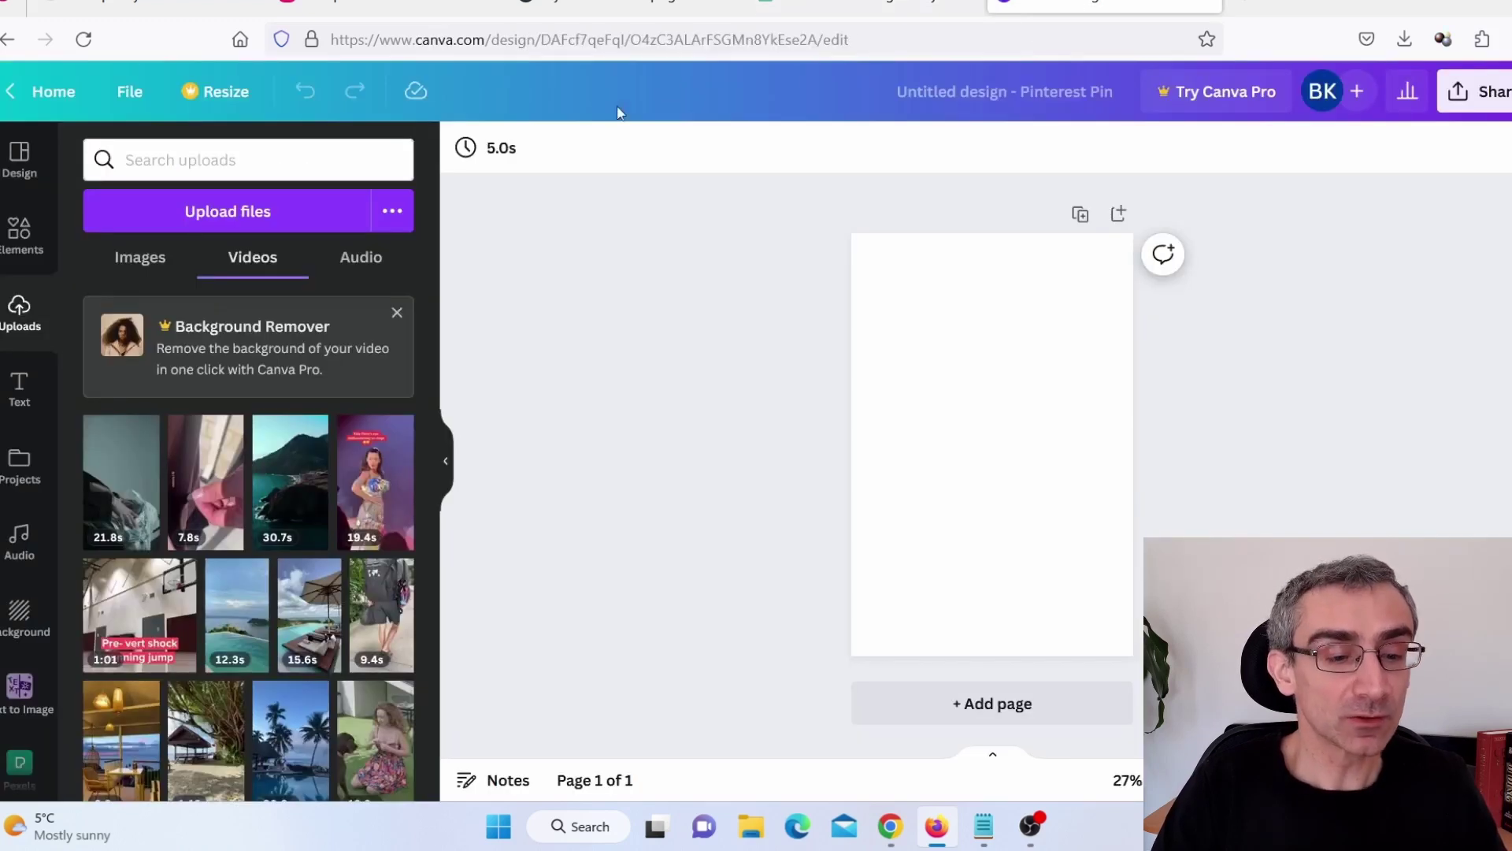
{"action": "left_click_drag", "start_coordinate": [130, 496], "coordinate": [919, 337]}
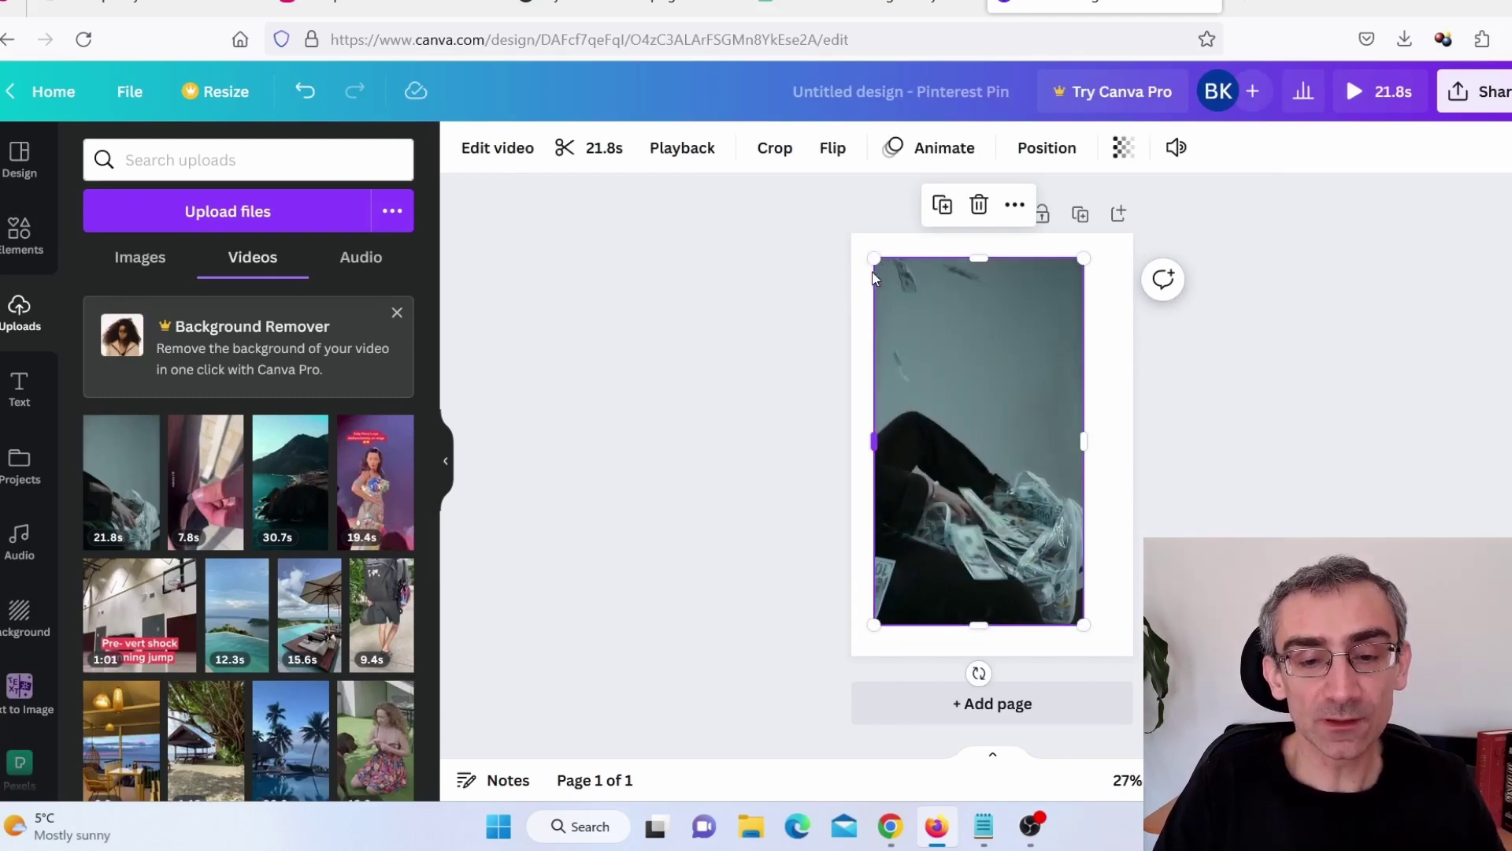
{"action": "left_click_drag", "start_coordinate": [875, 259], "coordinate": [848, 229]}
{"action": "left_click_drag", "start_coordinate": [1084, 625], "coordinate": [1133, 712]}
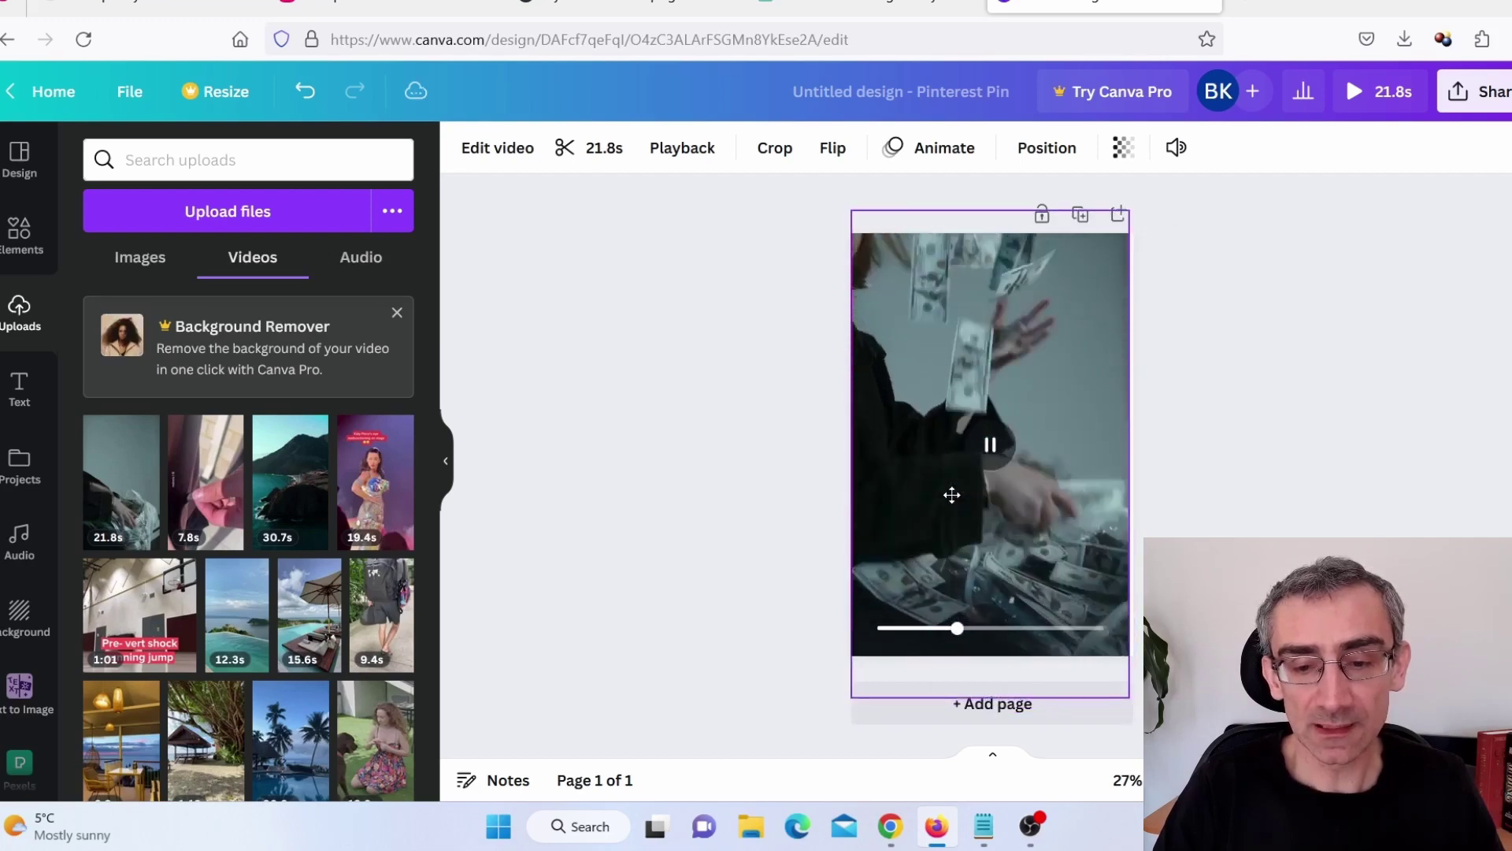
{"action": "left_click", "coordinate": [1208, 529]}
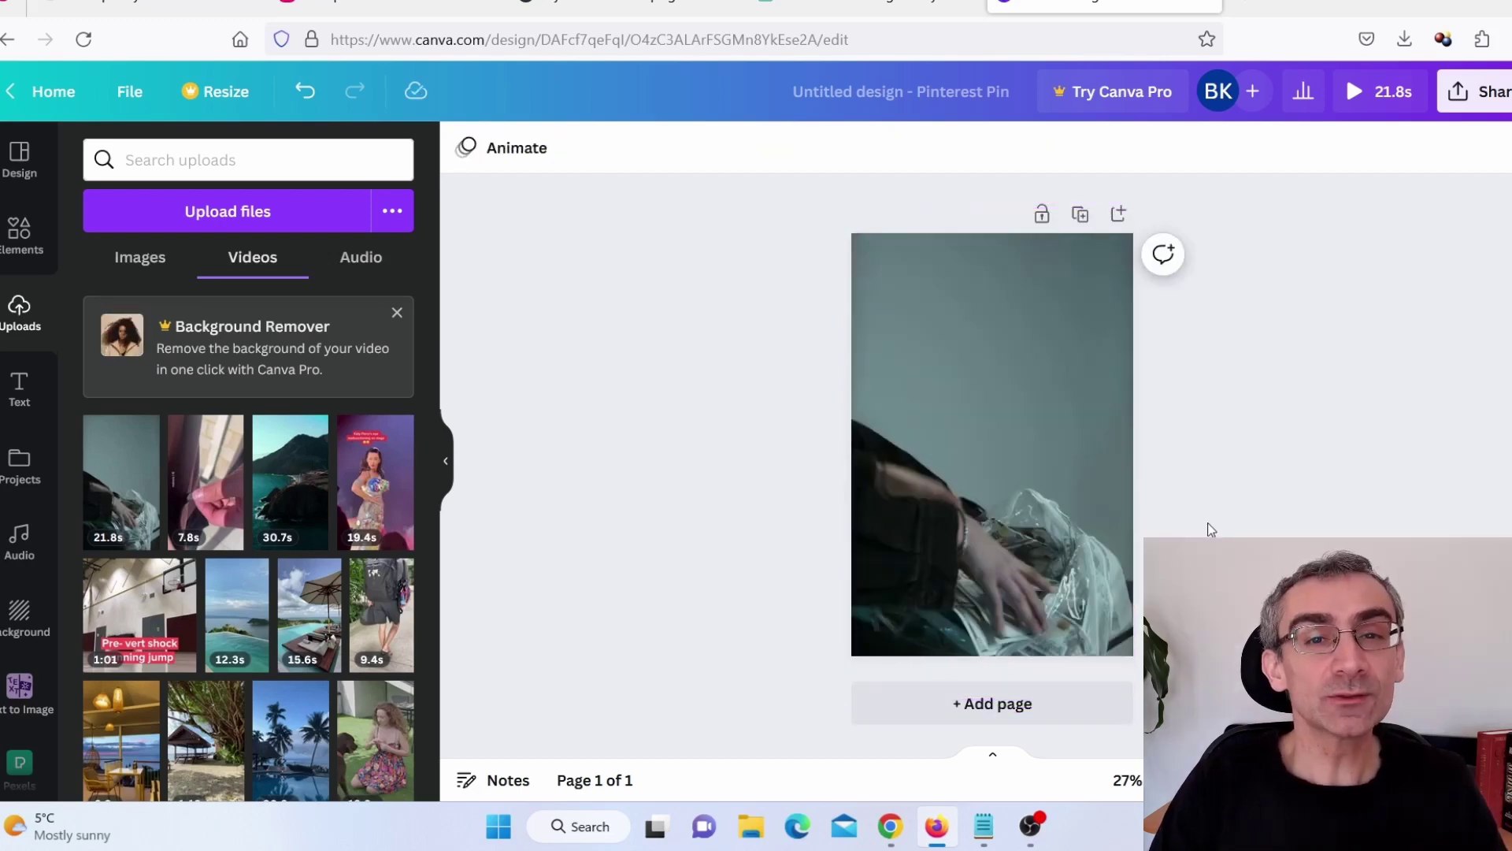
- Ask ChatGPT for a clickbait $750 free PayPal gift card title and select its reply
{"action": "left_click", "coordinate": [890, 825]}
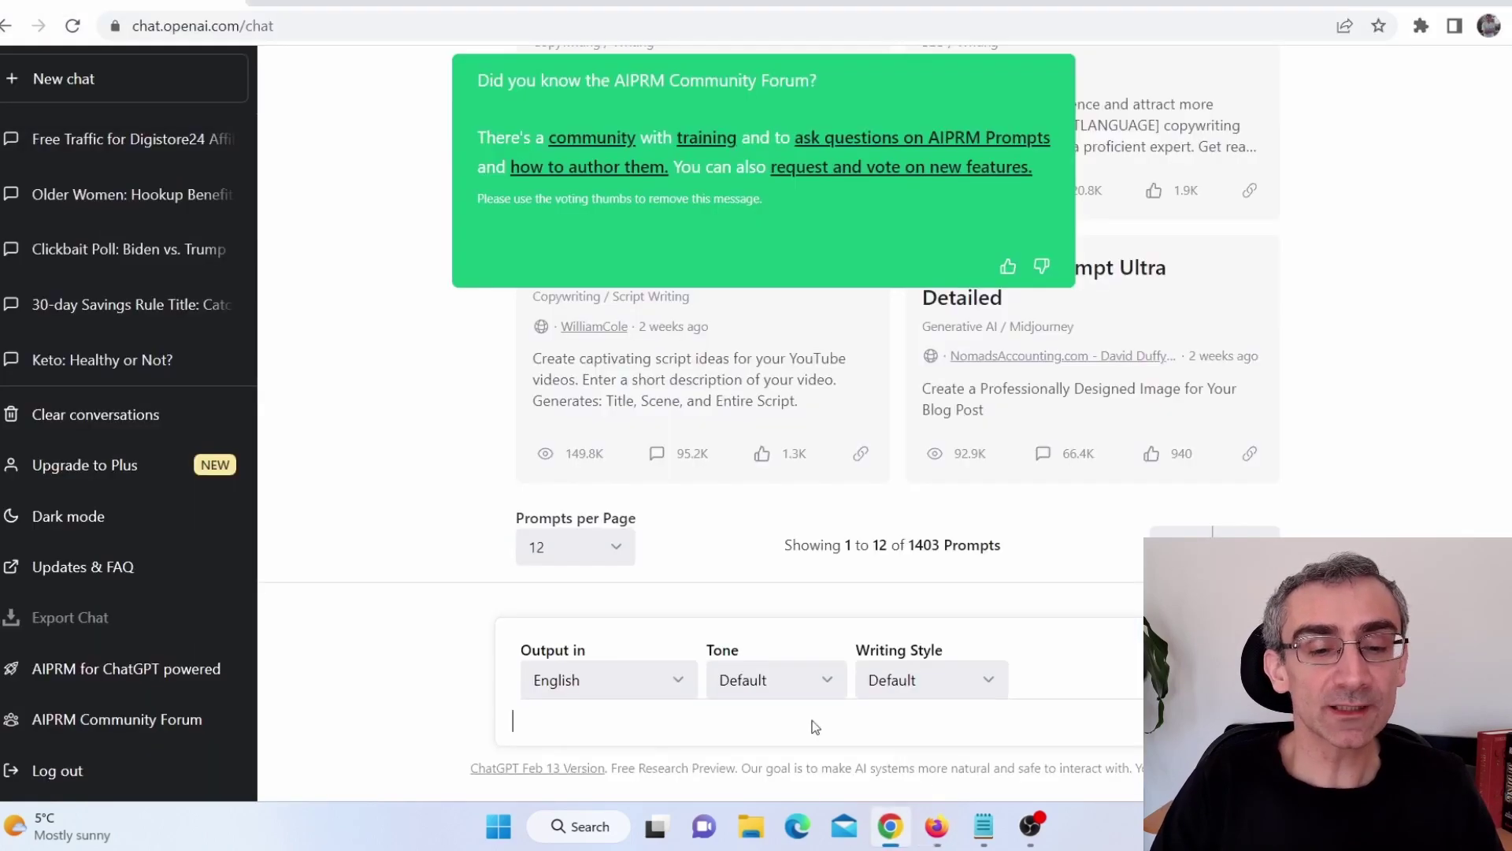
{"action": "left_click", "coordinate": [690, 741]}
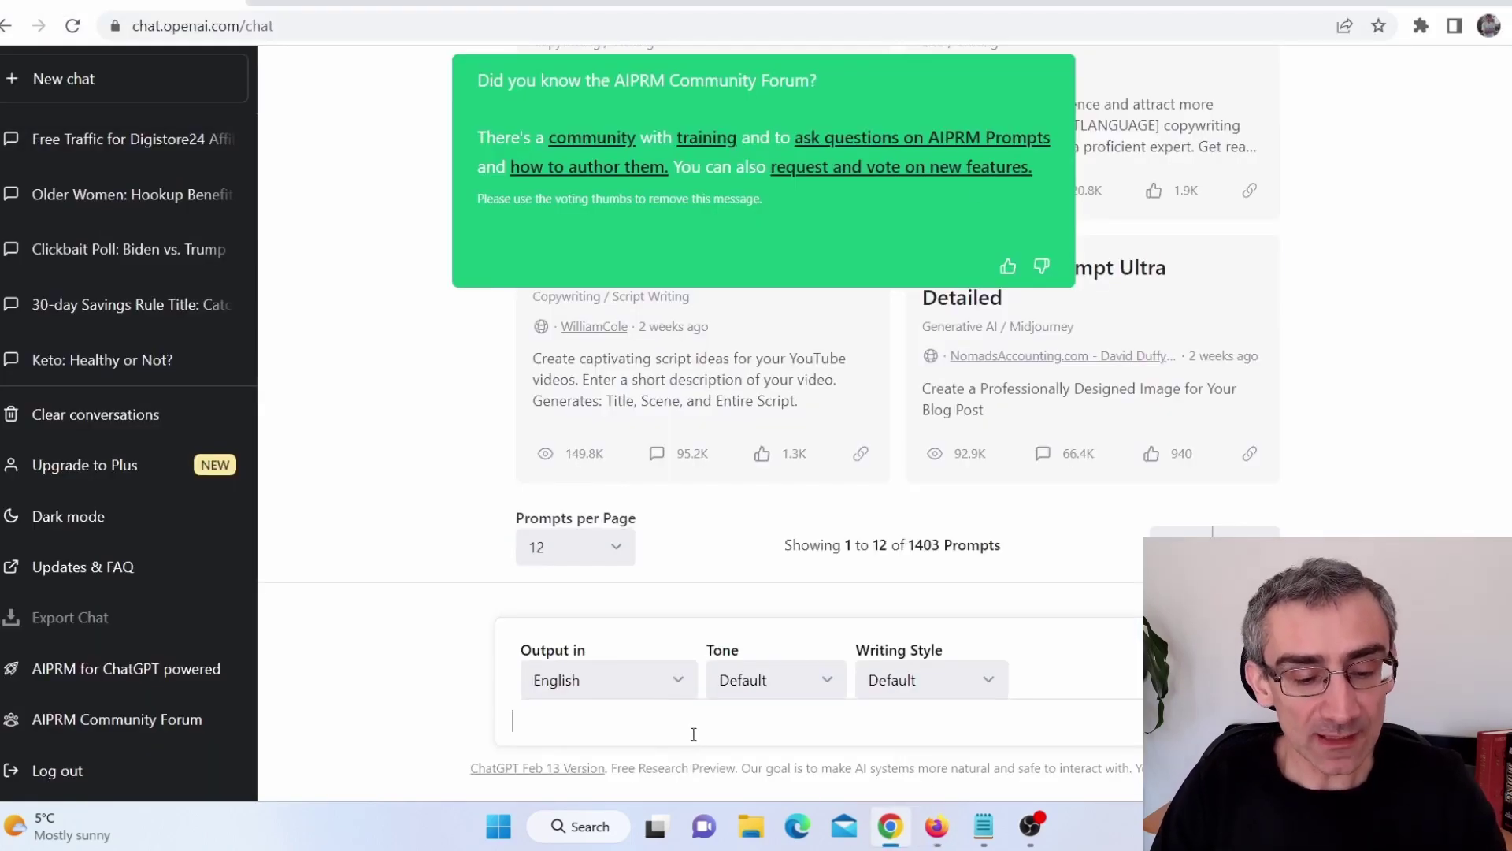
{"action": "type", "text": "give me short clickbait title for $750 free paypal gift card"}
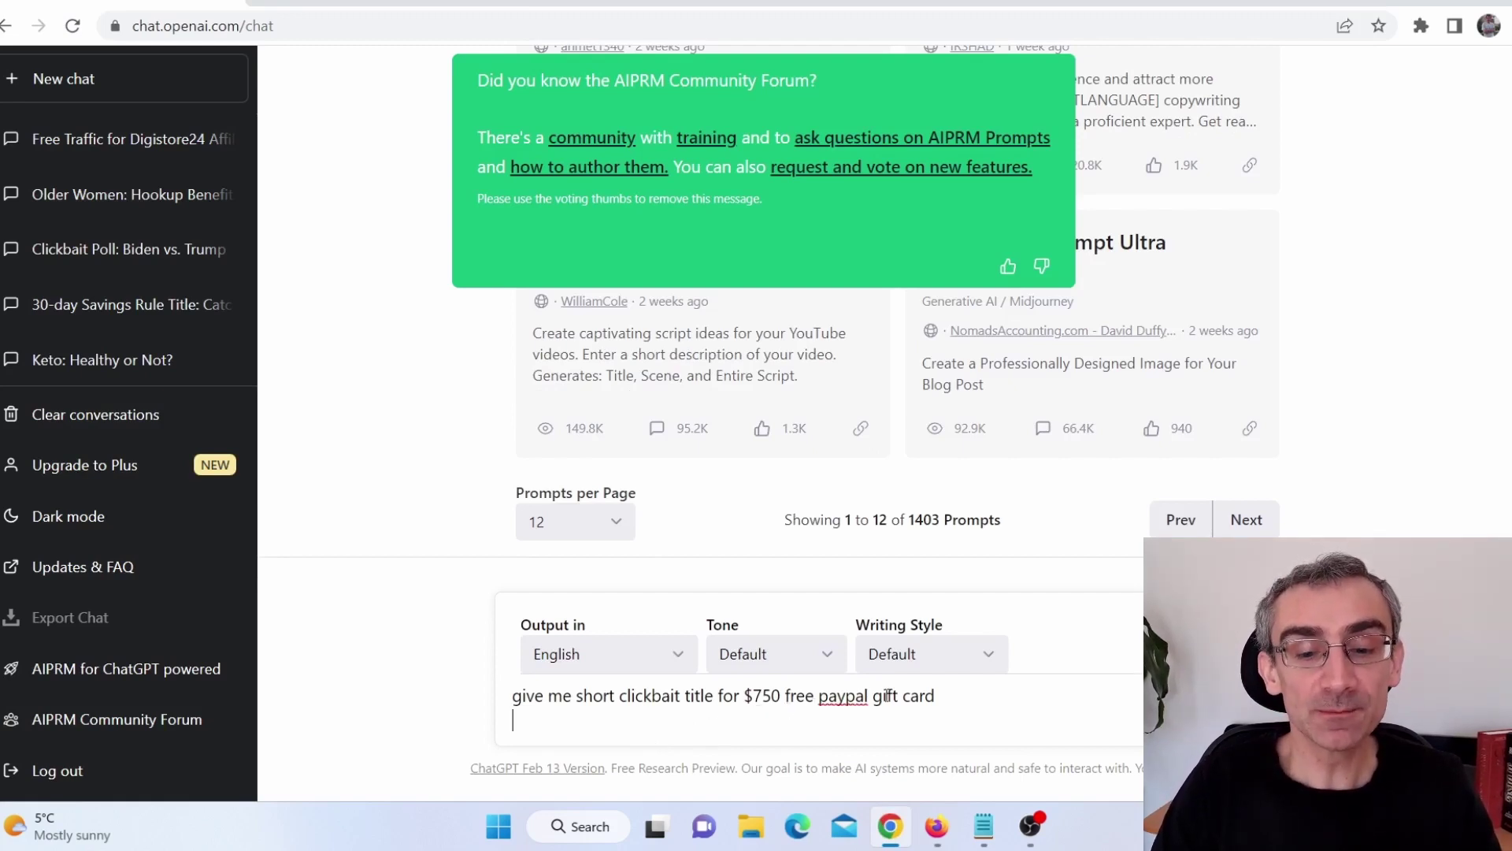
{"action": "key", "text": "Return"}
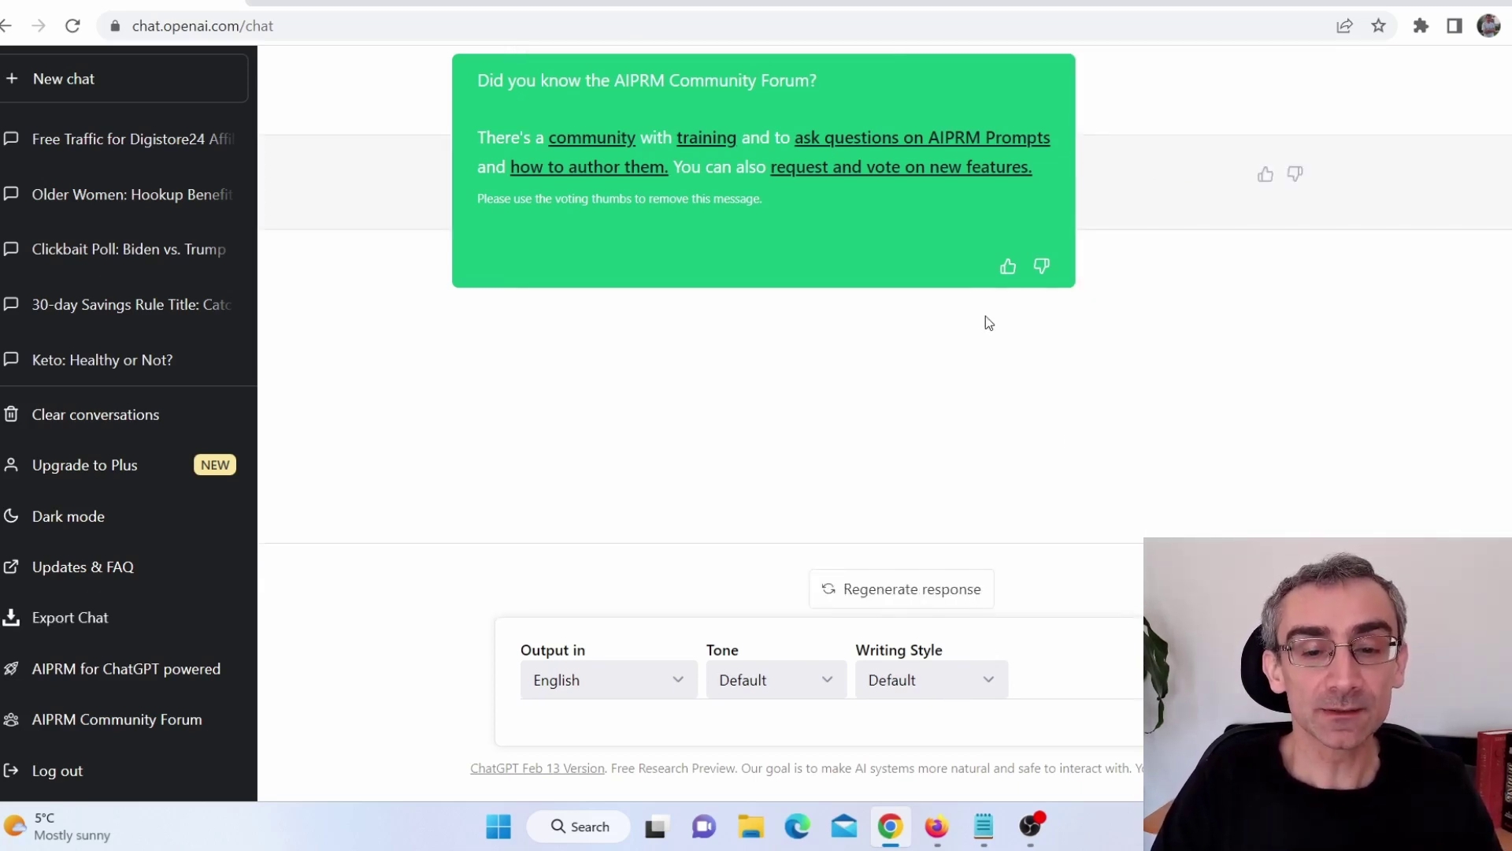
{"action": "left_click", "coordinate": [1008, 266]}
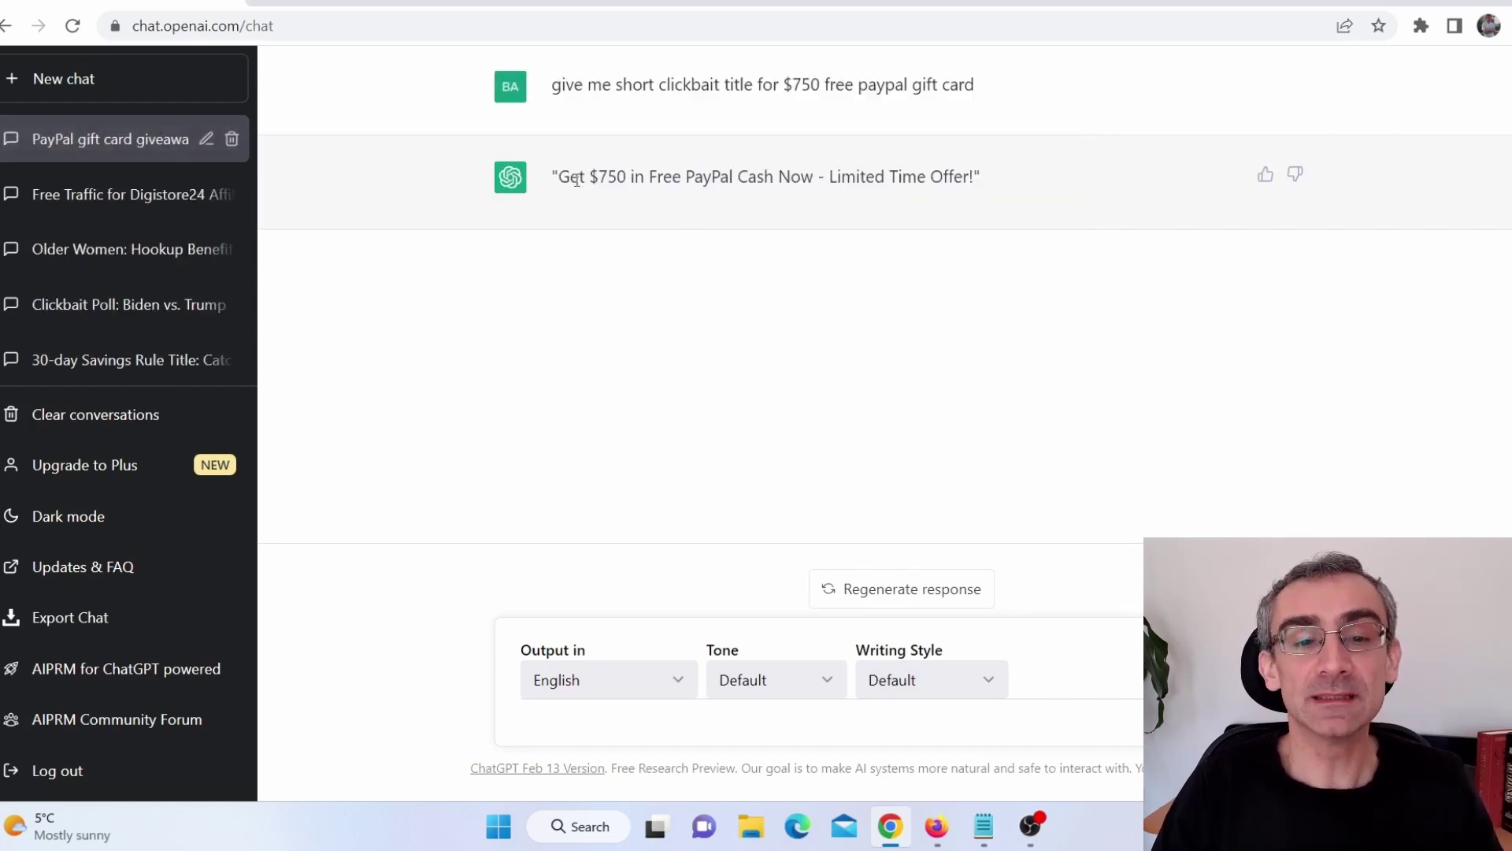
{"action": "left_click_drag", "start_coordinate": [558, 177], "coordinate": [978, 202]}
{"action": "key", "text": "ctrl+c"}
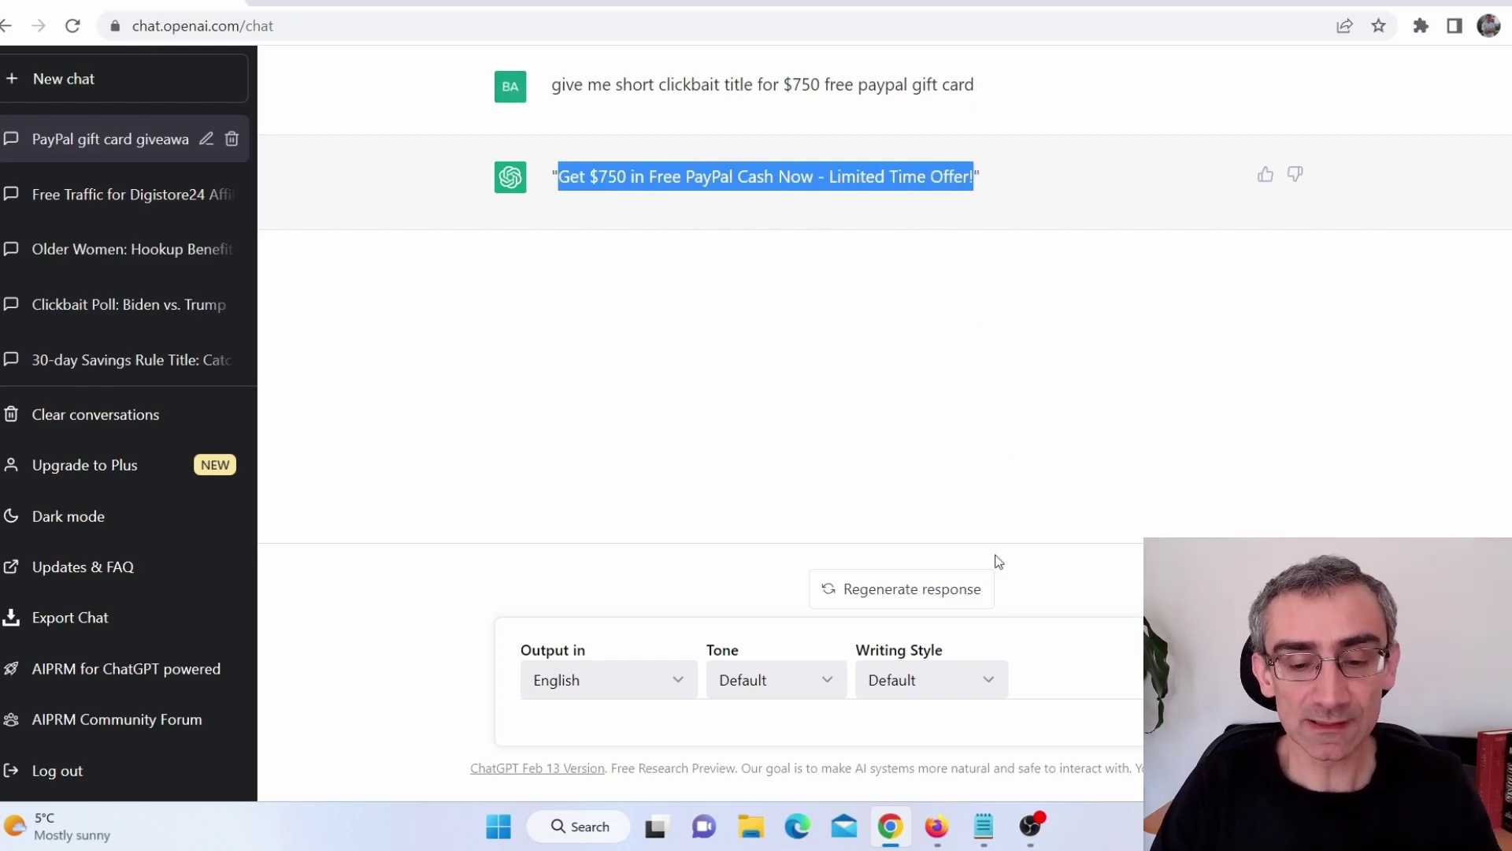
{"action": "left_click", "coordinate": [936, 826]}
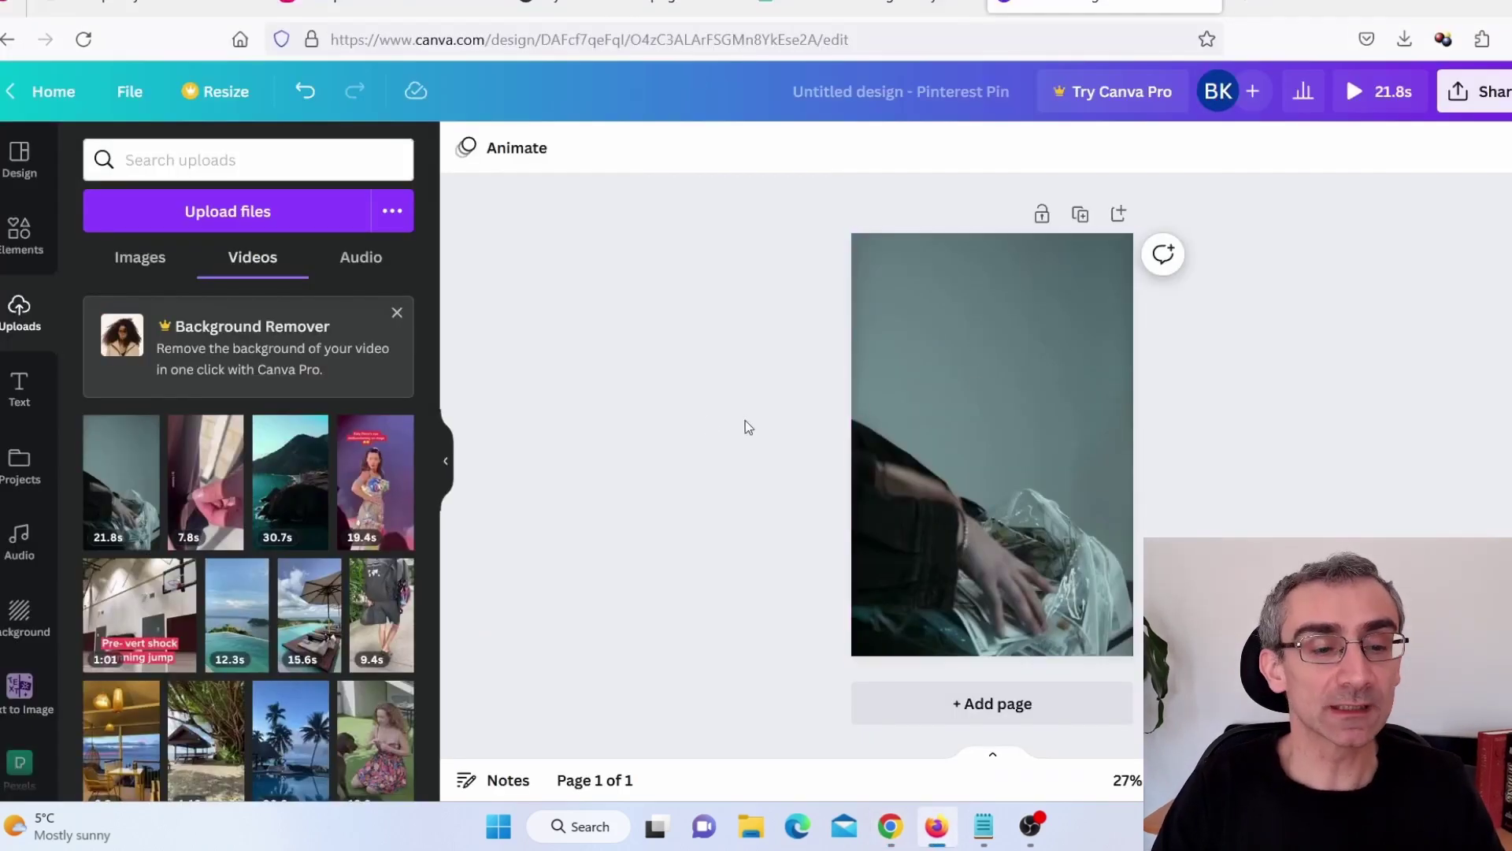
- Paste the PayPal title over the heading of the cold, smooth & tasty text preset
{"action": "left_click", "coordinate": [19, 390]}
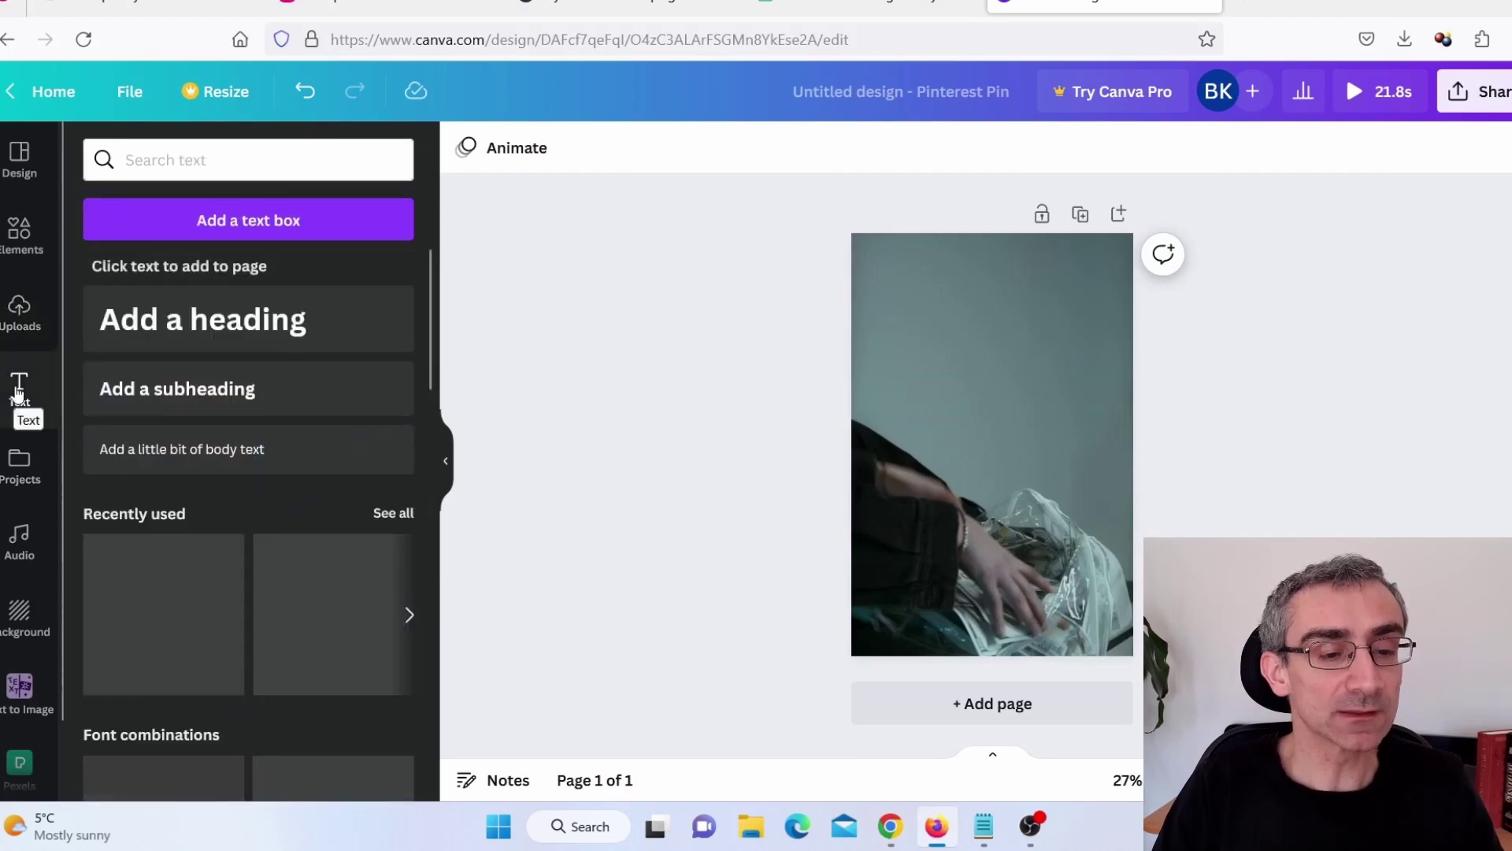
{"action": "scroll", "coordinate": [182, 498], "scroll_direction": "down", "scroll_amount": 2}
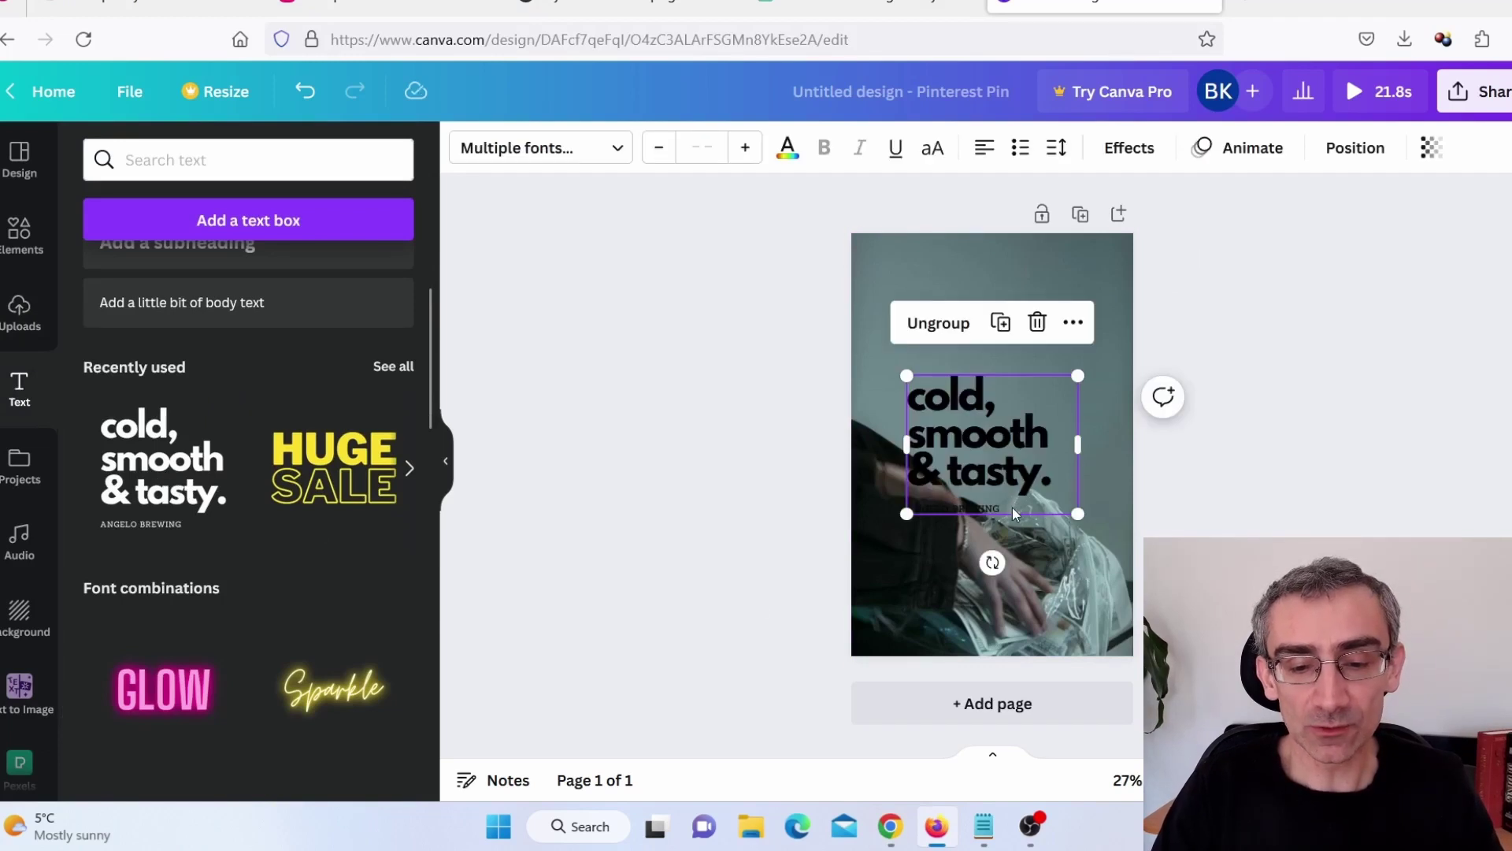
{"action": "left_click", "coordinate": [1013, 507]}
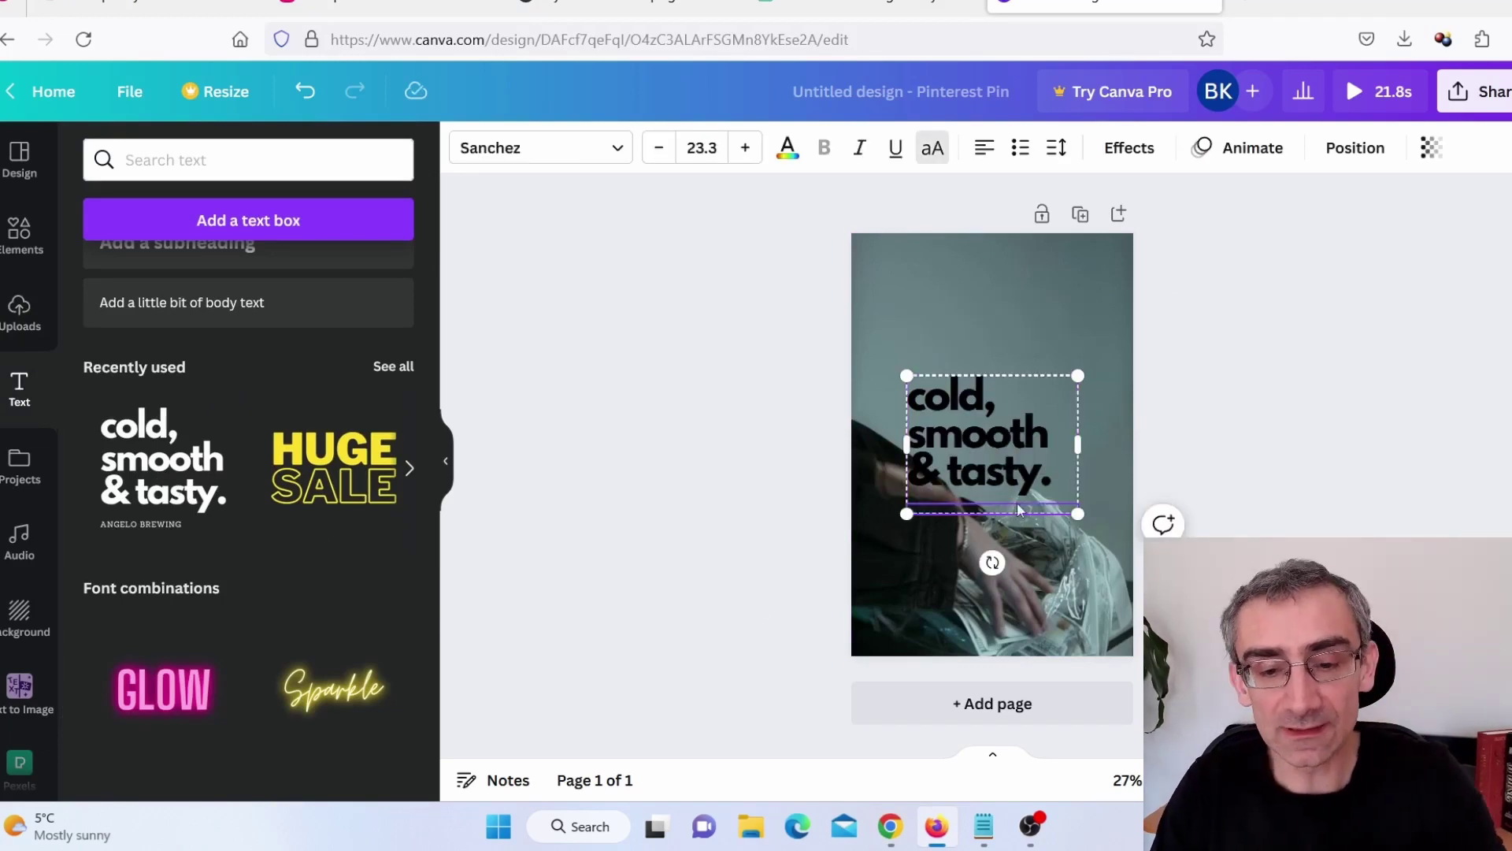
{"action": "double_click", "coordinate": [1061, 482]}
{"action": "key", "text": "ctrl+v"}
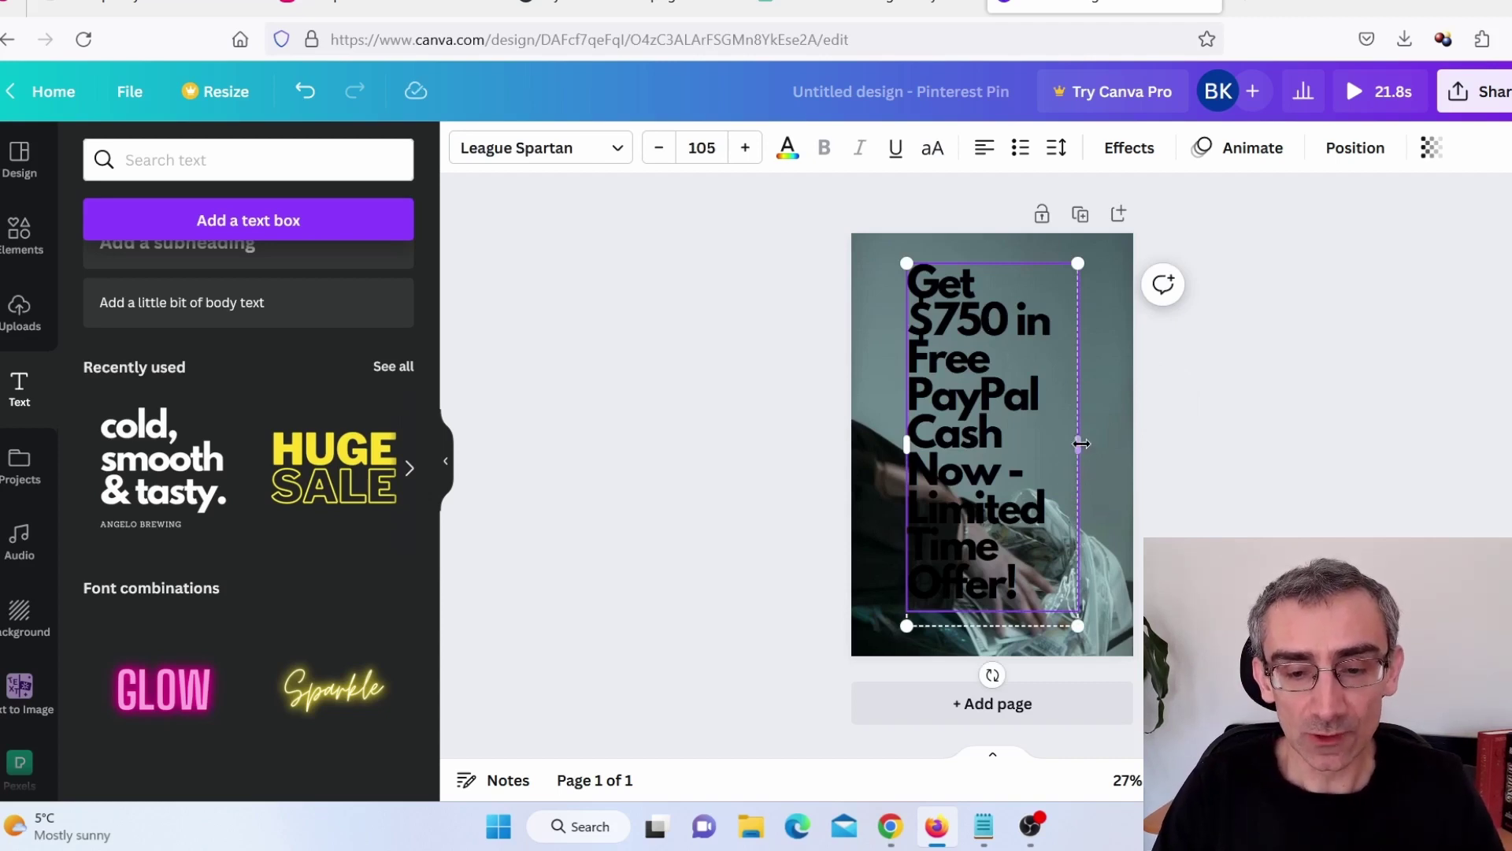
- Widen and shrink the title box, centre-align it, and move it near the top
{"action": "left_click_drag", "start_coordinate": [1090, 445], "coordinate": [1116, 447]}
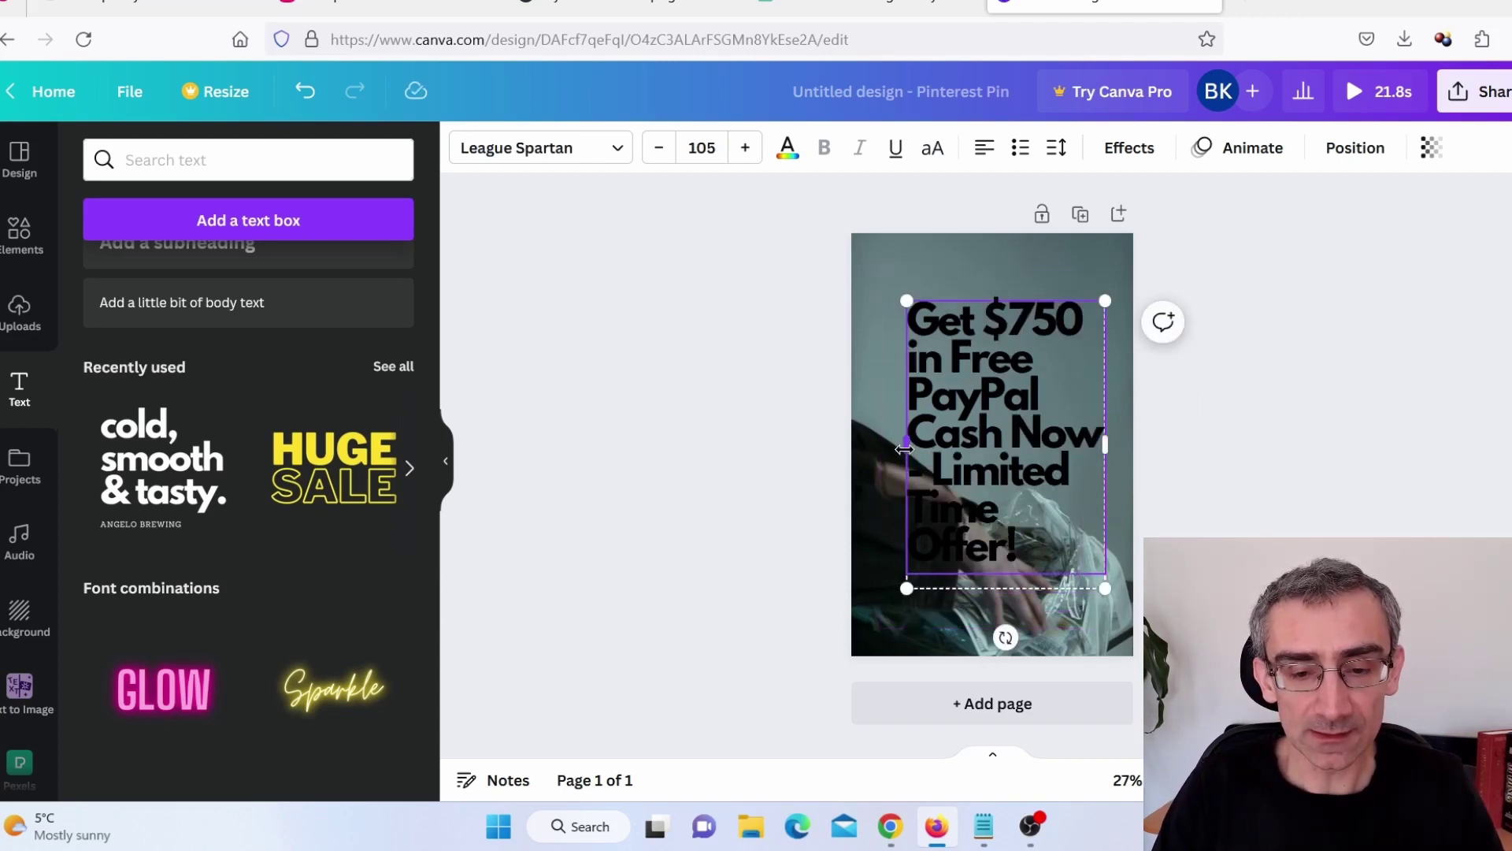
{"action": "left_click_drag", "start_coordinate": [906, 446], "coordinate": [872, 452]}
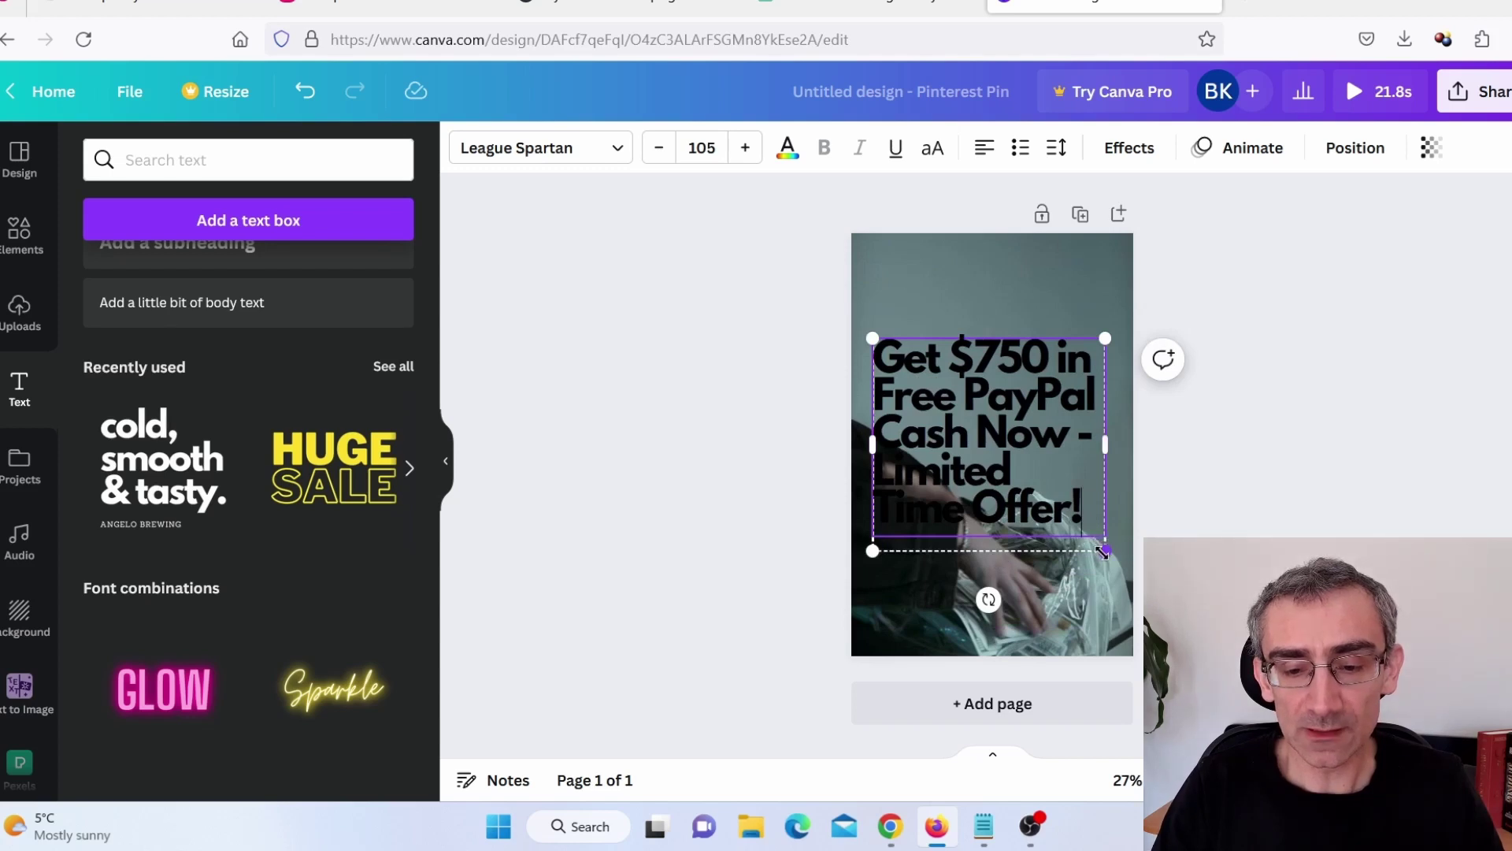
{"action": "left_click_drag", "start_coordinate": [1103, 553], "coordinate": [1083, 400]}
{"action": "left_click", "coordinate": [984, 148]}
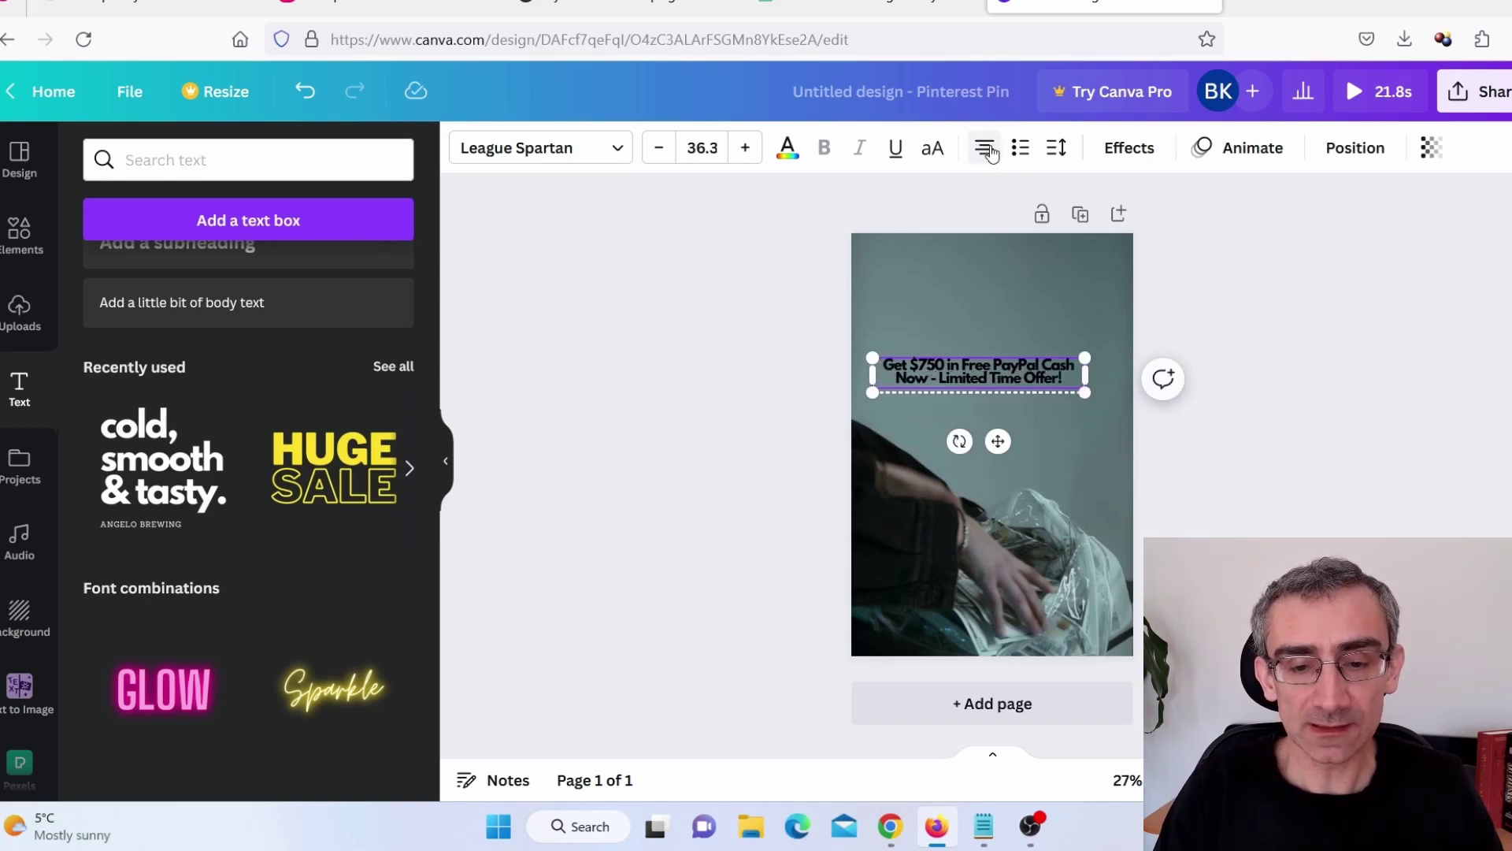
{"action": "left_click", "coordinate": [1227, 464]}
{"action": "left_click_drag", "start_coordinate": [991, 374], "coordinate": [991, 276]}
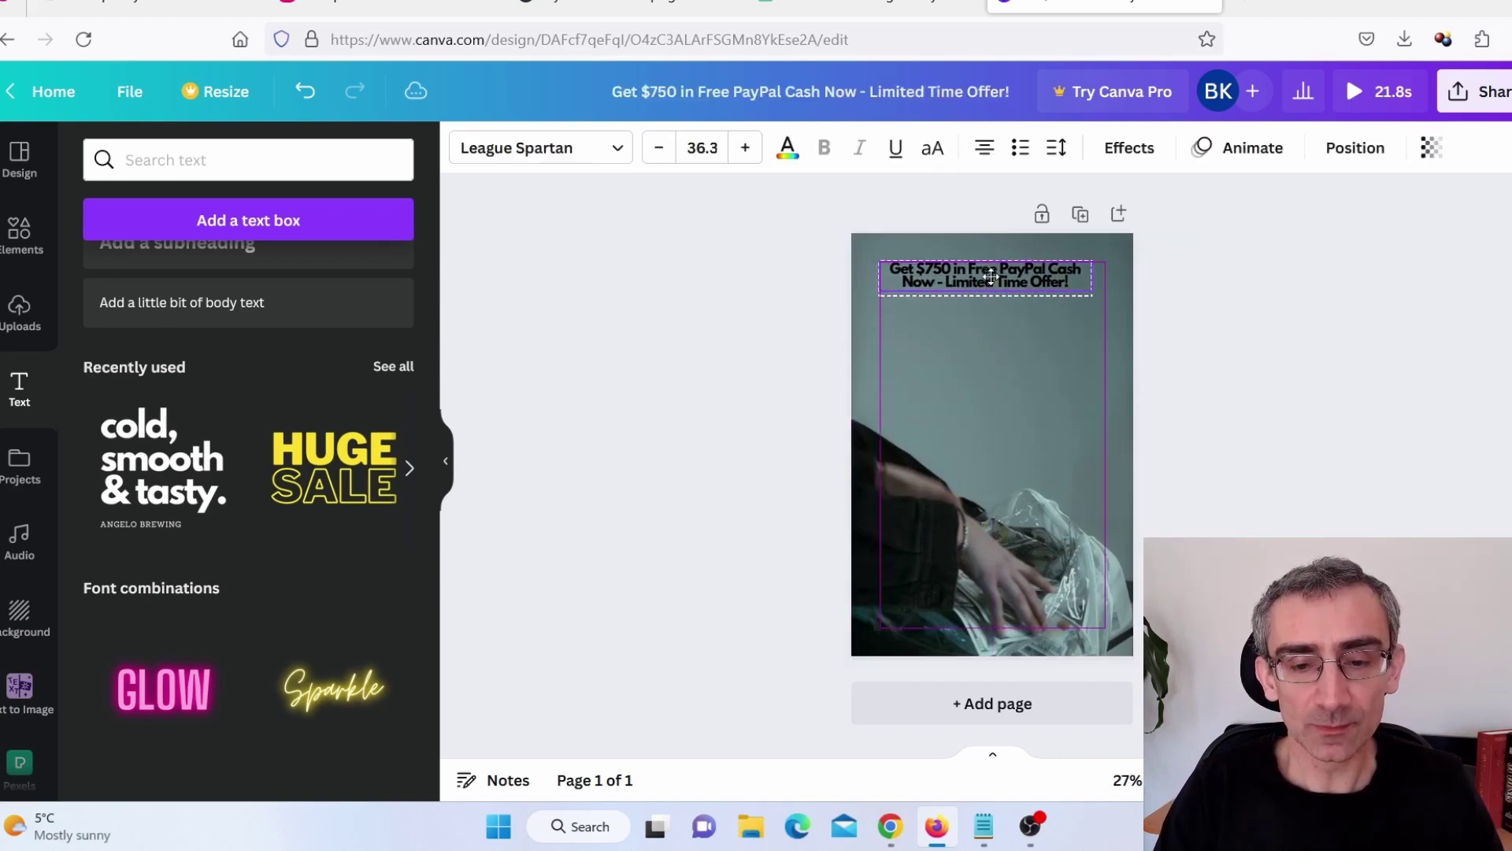
- Make the headline text white and add the Background effect behind it
{"action": "left_click", "coordinate": [787, 147]}
{"action": "left_click", "coordinate": [218, 276]}
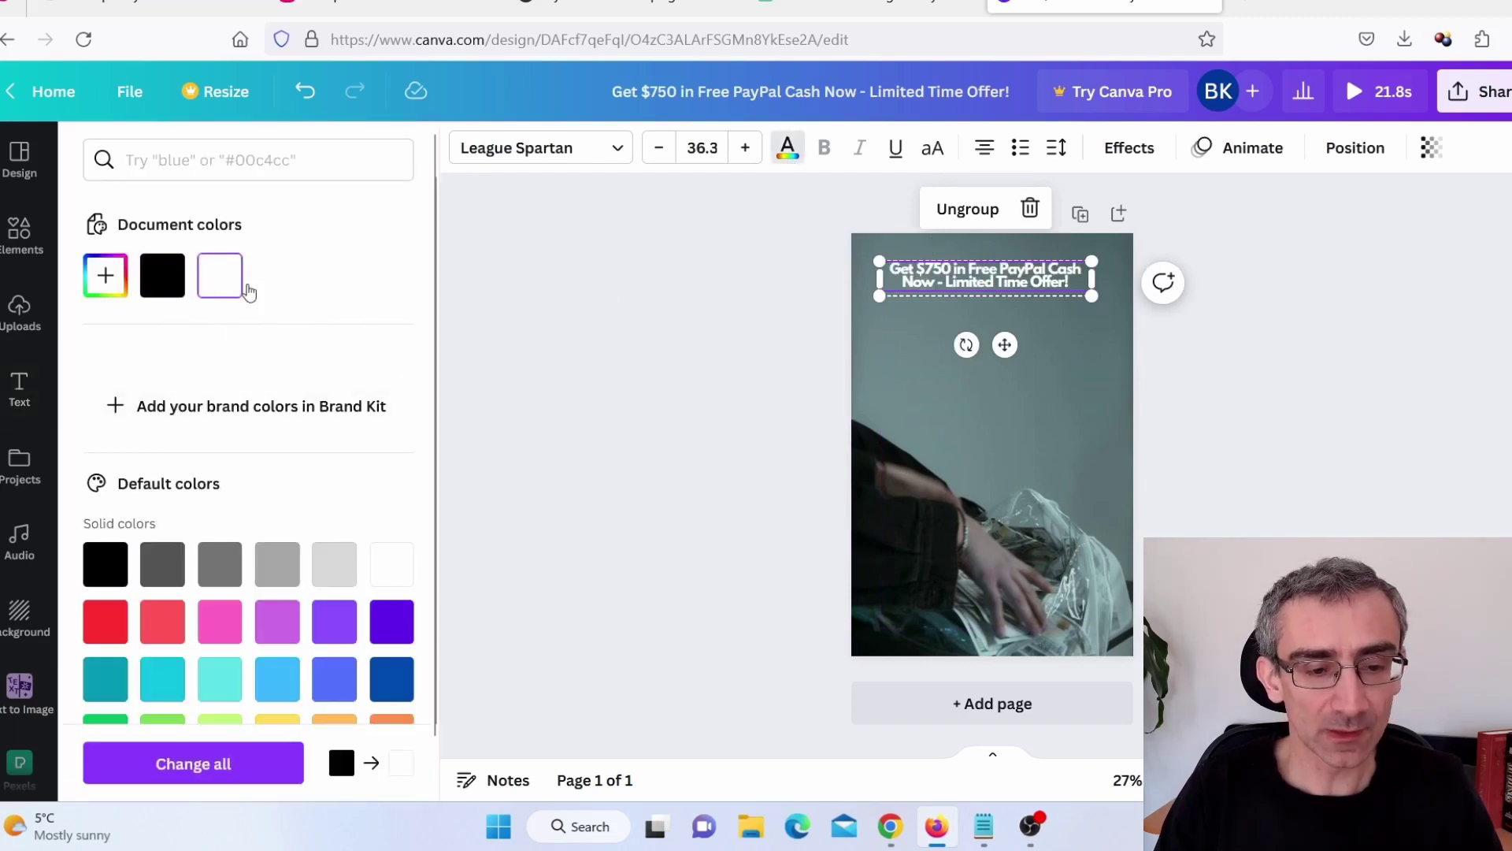
{"action": "left_click", "coordinate": [1129, 151]}
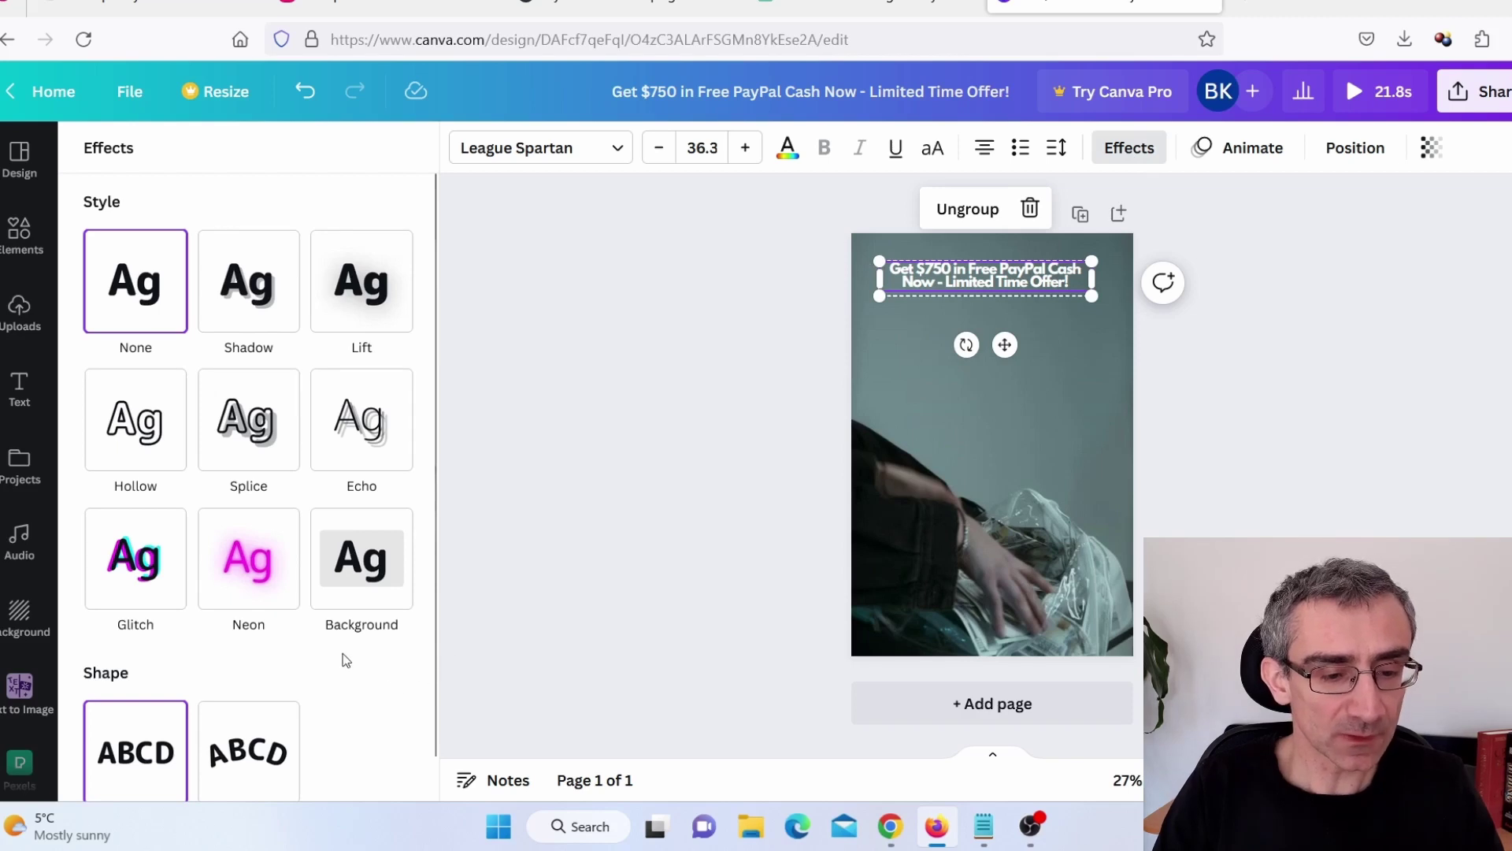
{"action": "left_click", "coordinate": [374, 563]}
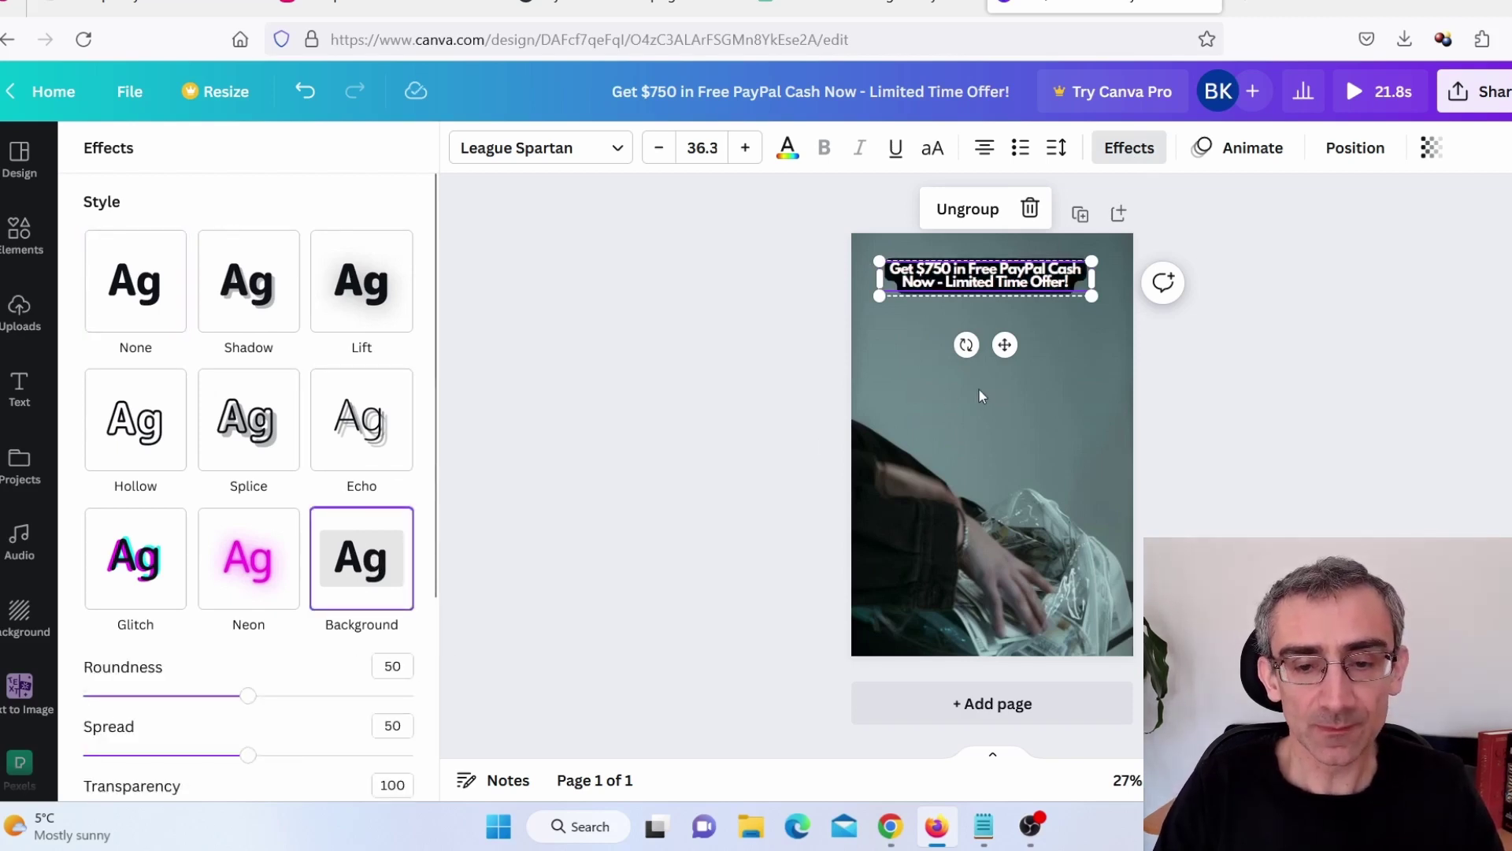
{"action": "left_click", "coordinate": [760, 352]}
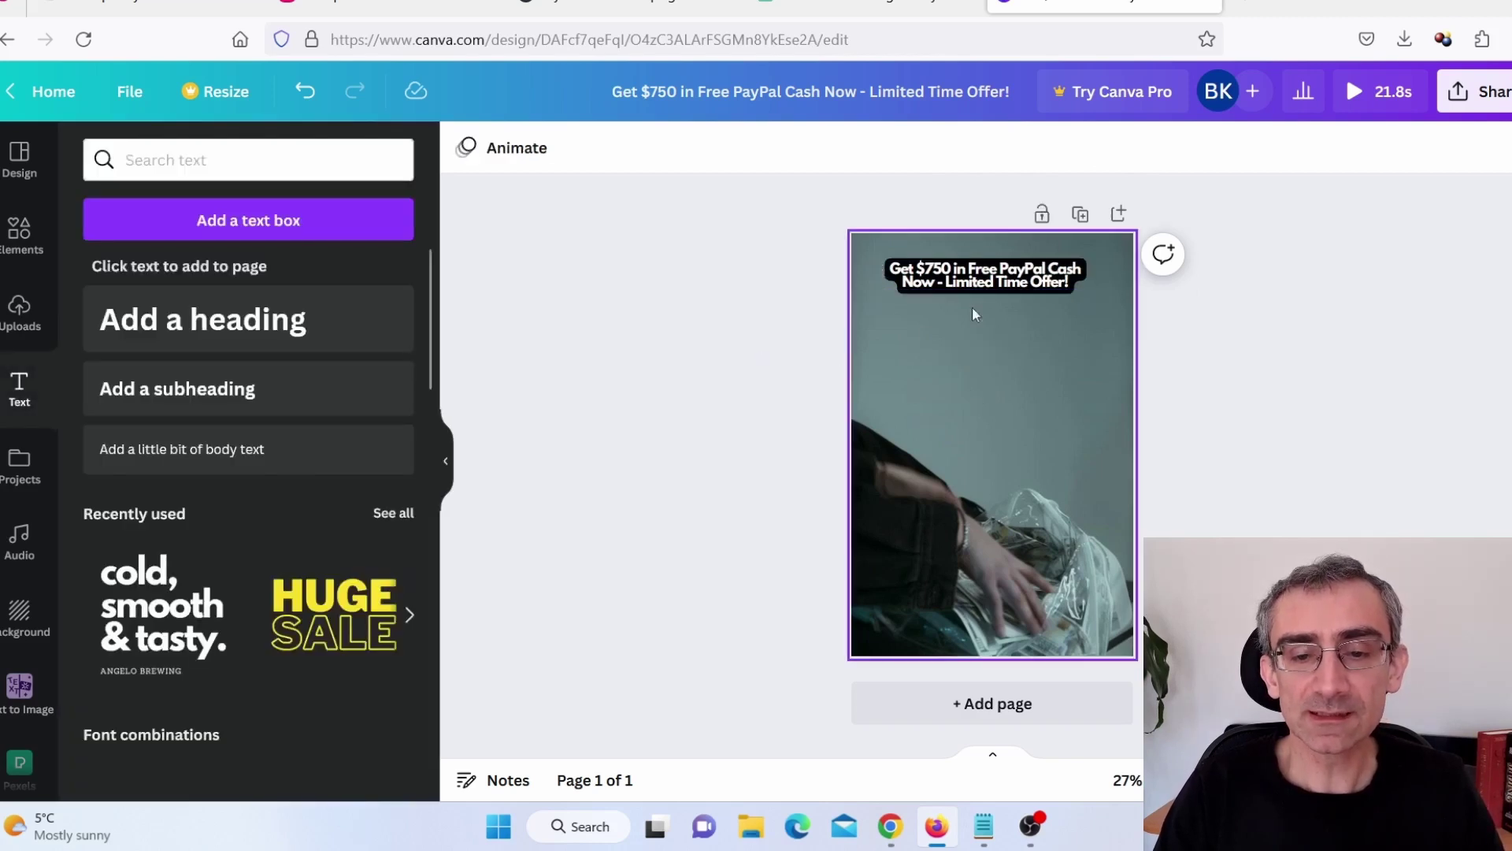
{"action": "left_click", "coordinate": [1005, 287]}
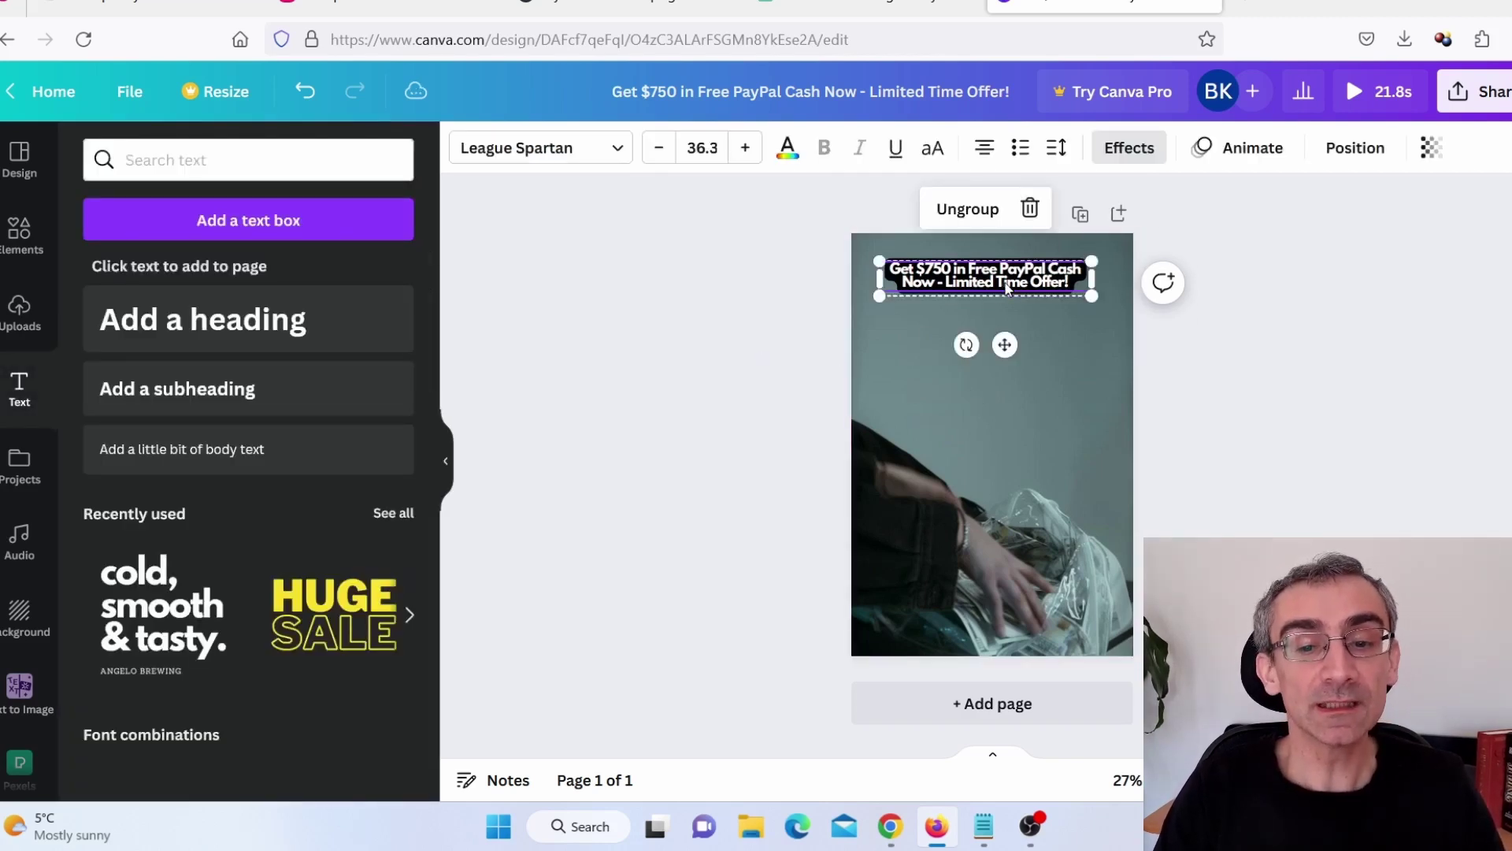
{"action": "left_click", "coordinate": [678, 315]}
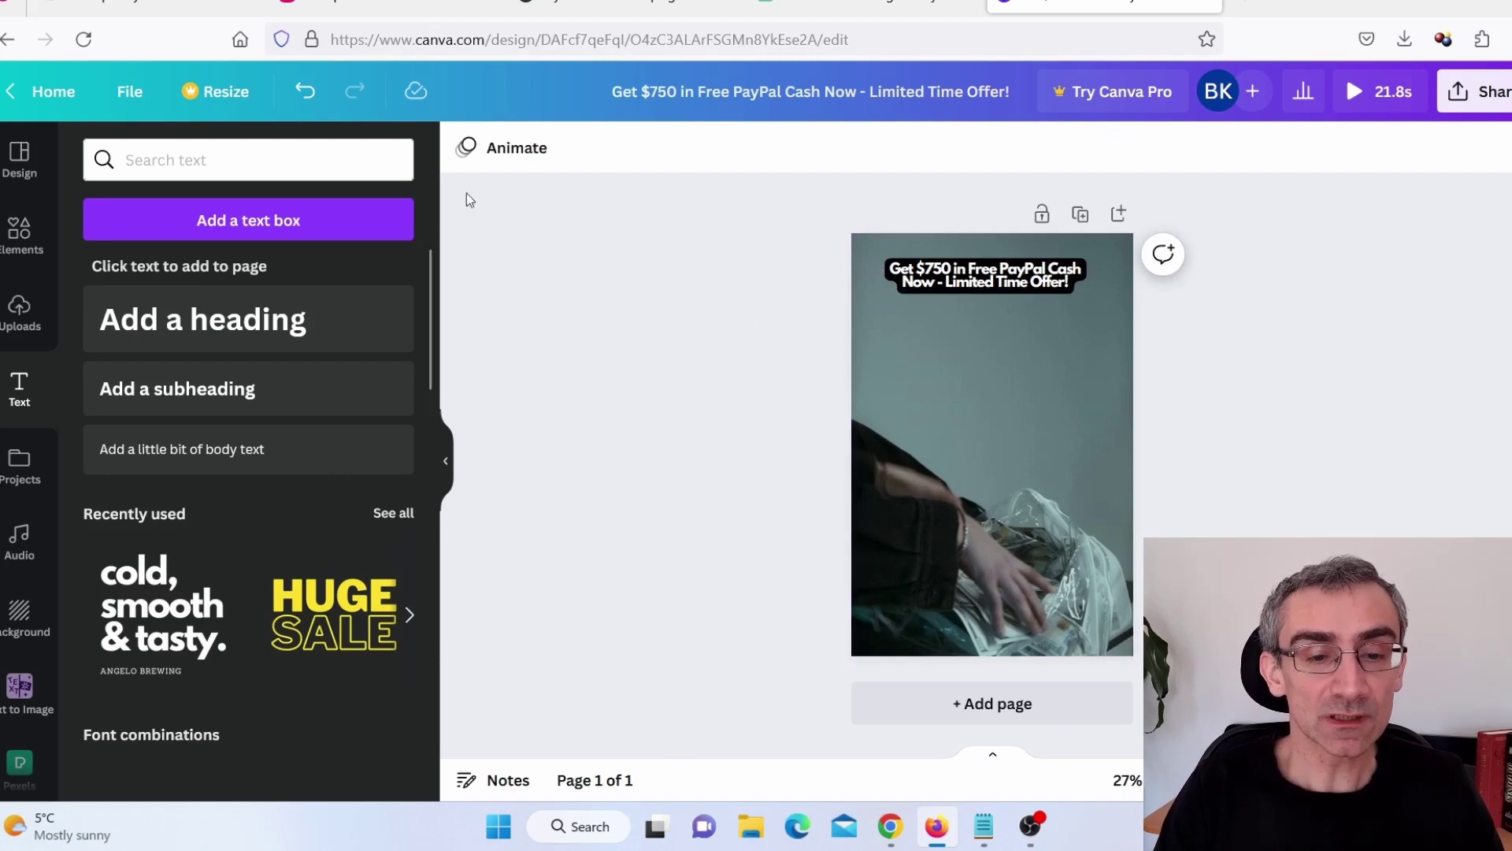
- Apply the Sleek page animation to the pin from the Animate panel
{"action": "left_click", "coordinate": [517, 150]}
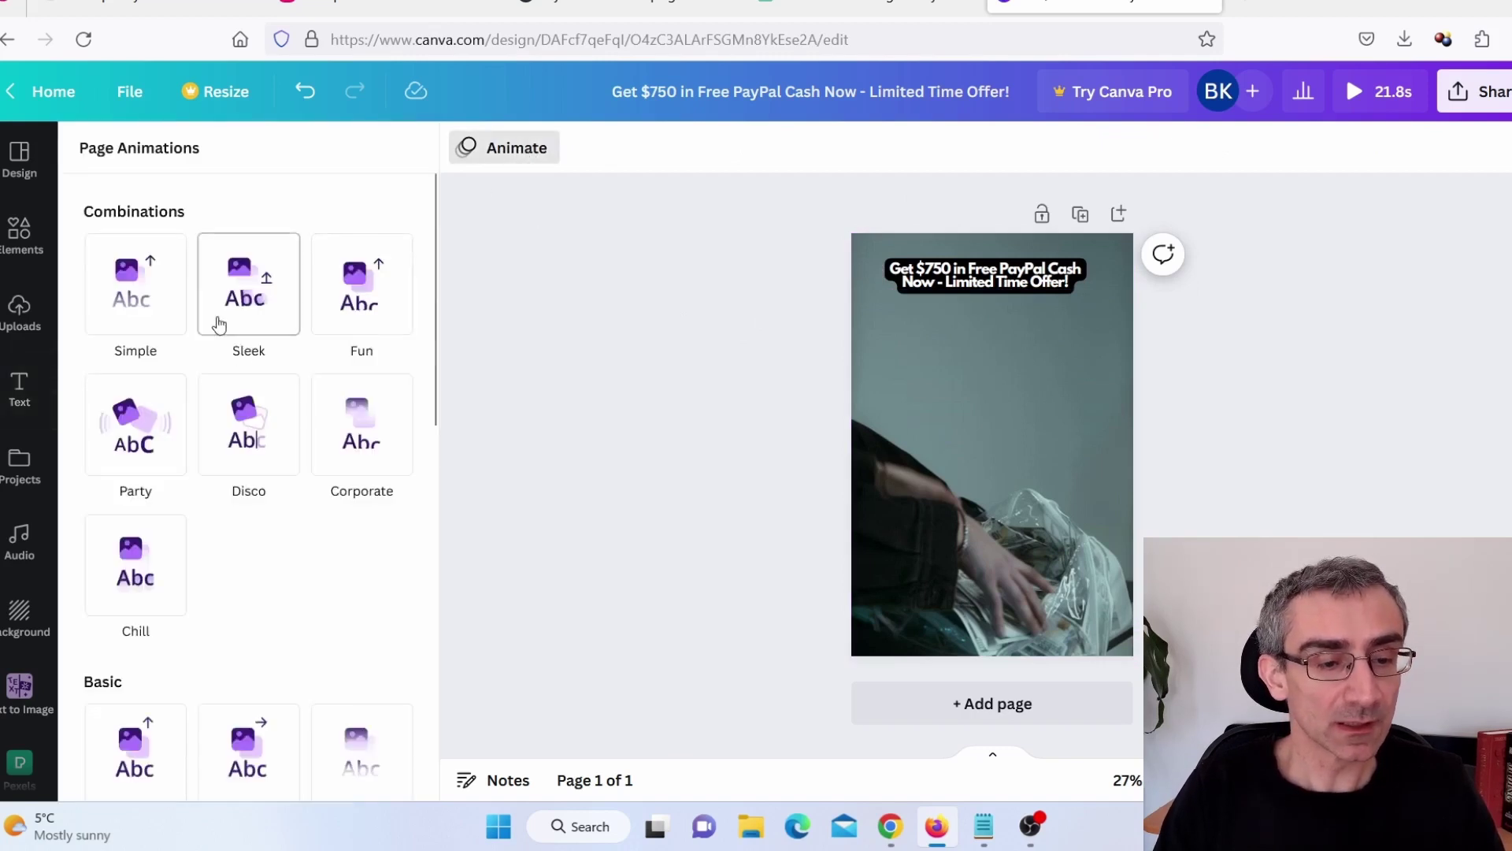
{"action": "left_click", "coordinate": [136, 299]}
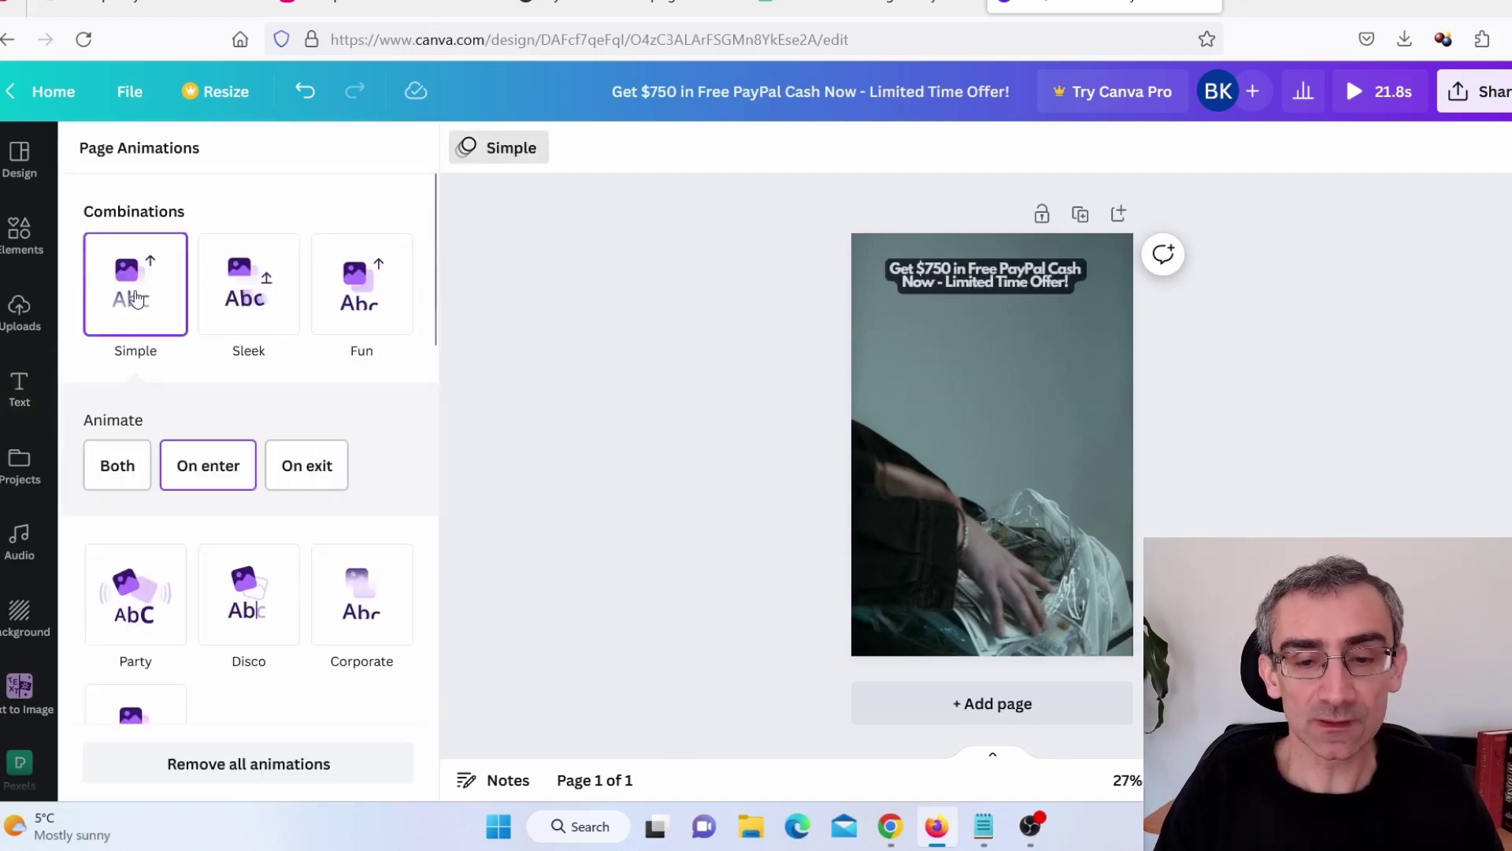
{"action": "left_click", "coordinate": [262, 306]}
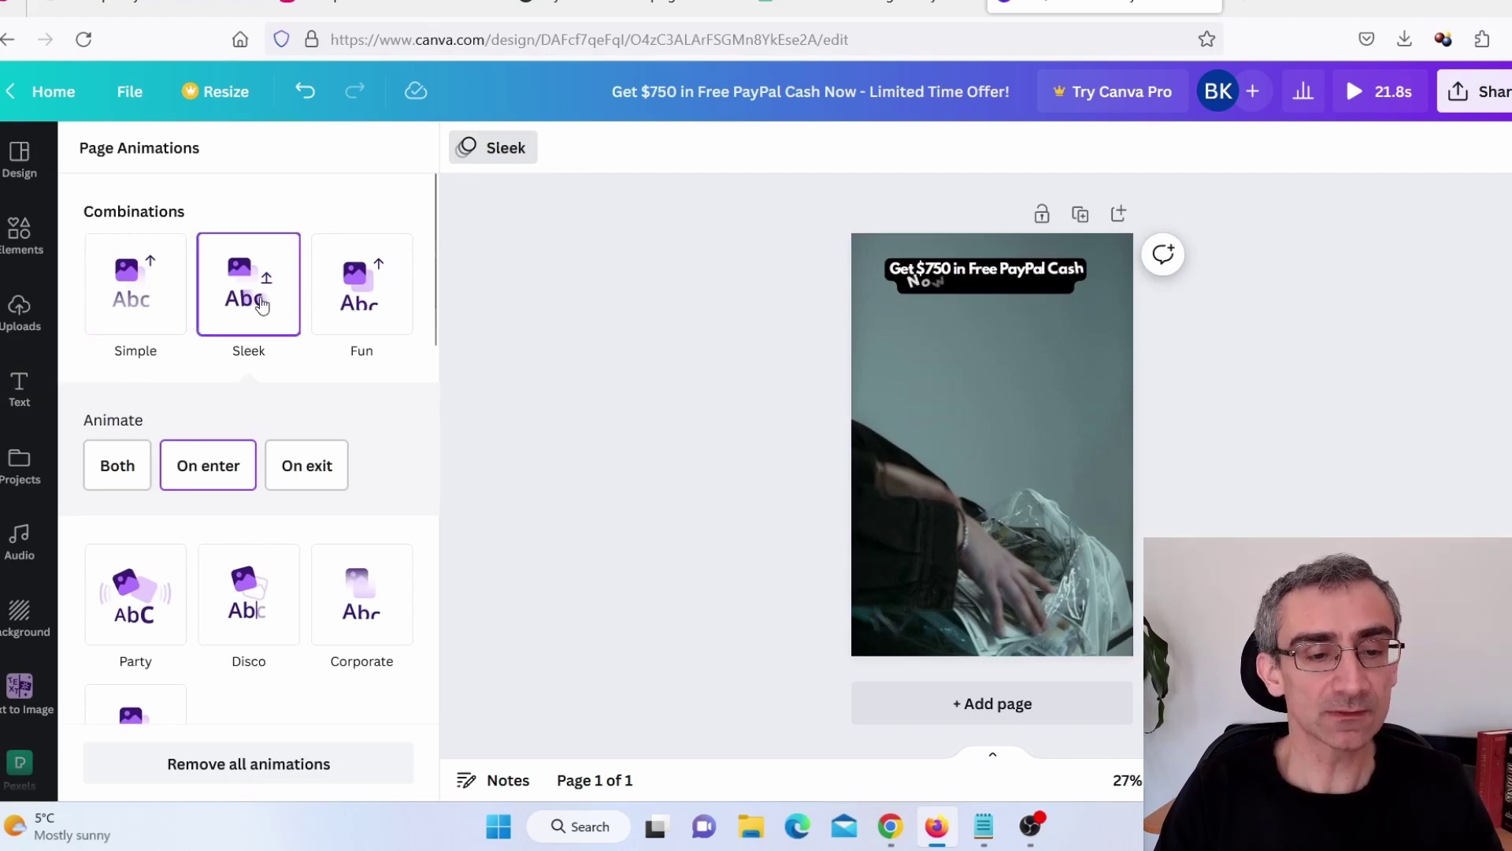
{"action": "left_click", "coordinate": [638, 352]}
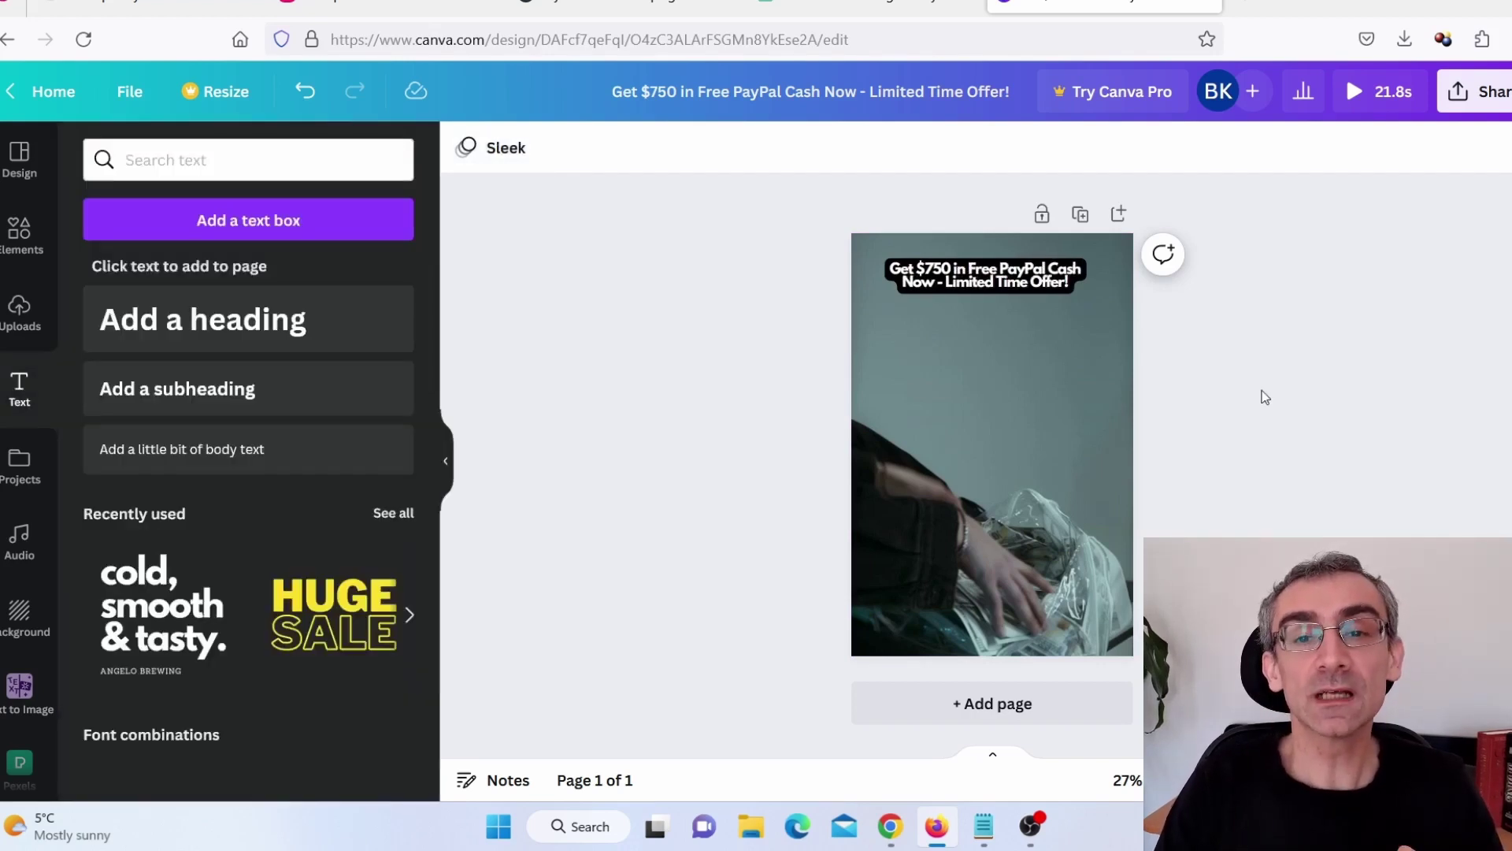
- Download the pin design as an MP4 Video from the Share menu
{"action": "left_click", "coordinate": [1475, 91]}
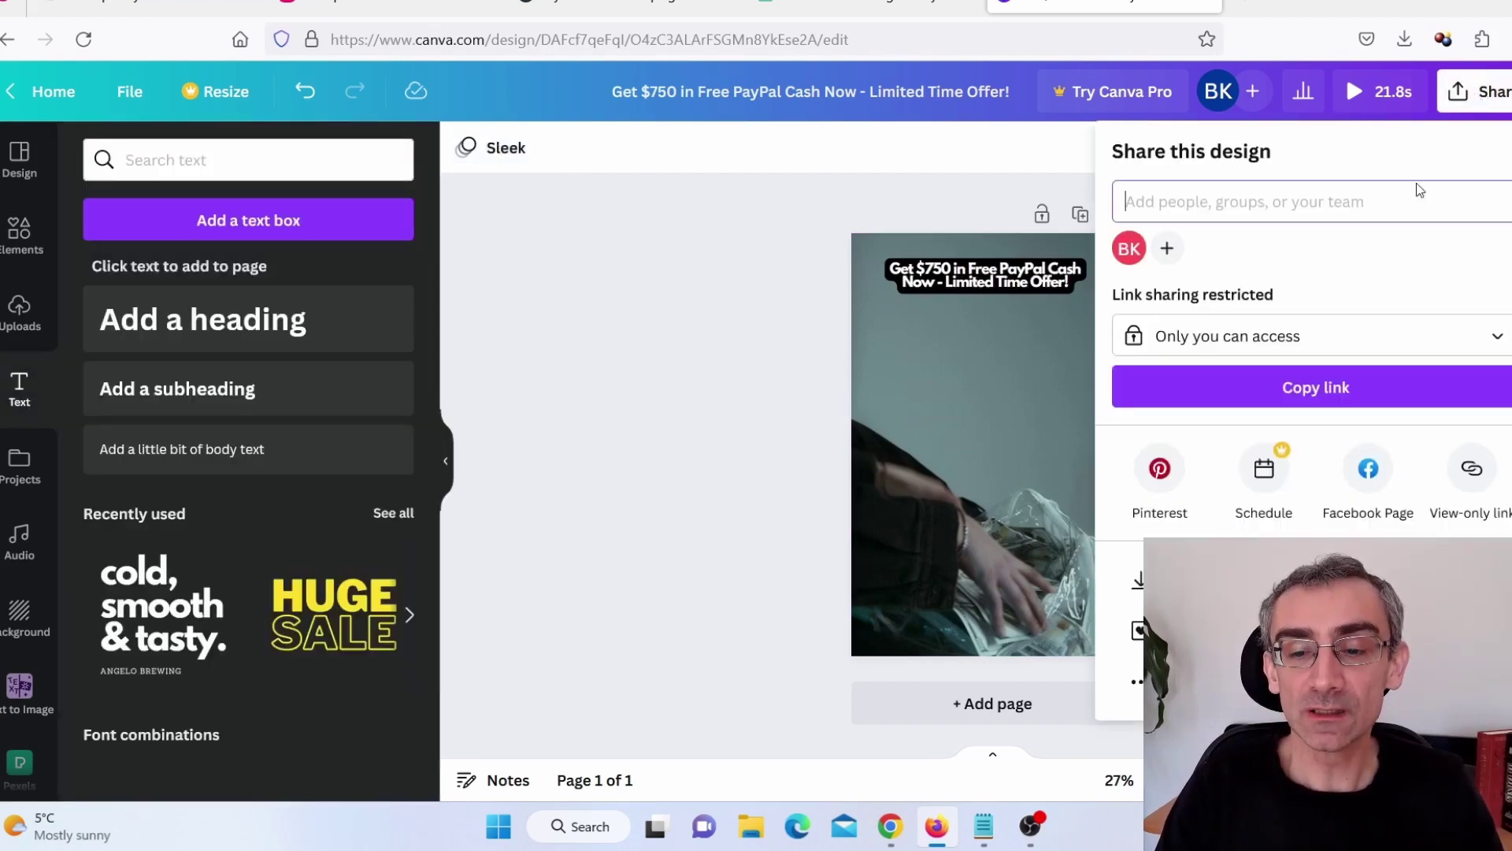
{"action": "left_click", "coordinate": [1138, 581]}
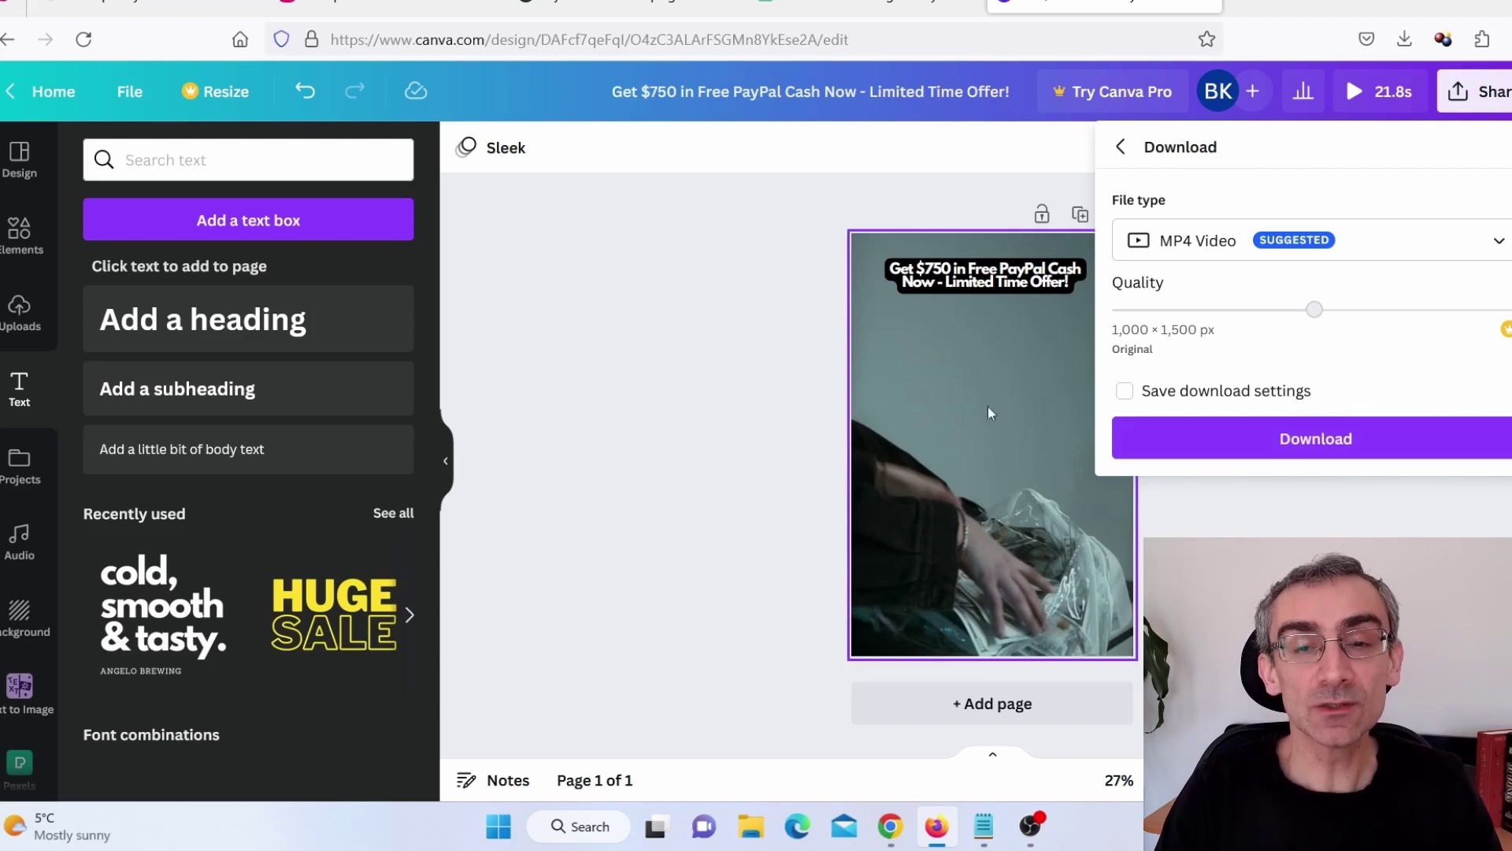
{"action": "left_click", "coordinate": [668, 424]}
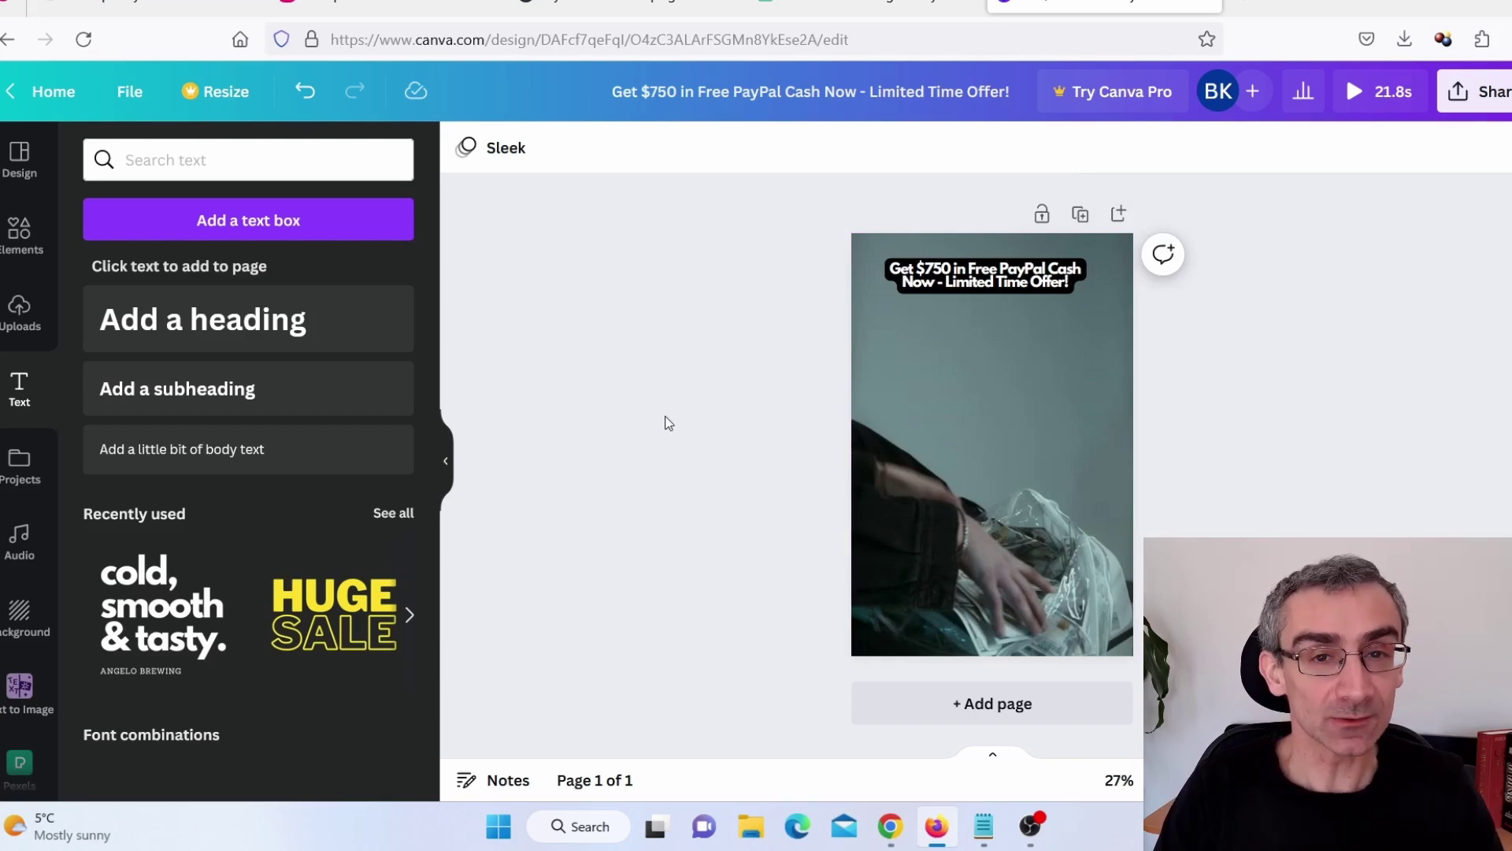
{"action": "left_click", "coordinate": [799, 836]}
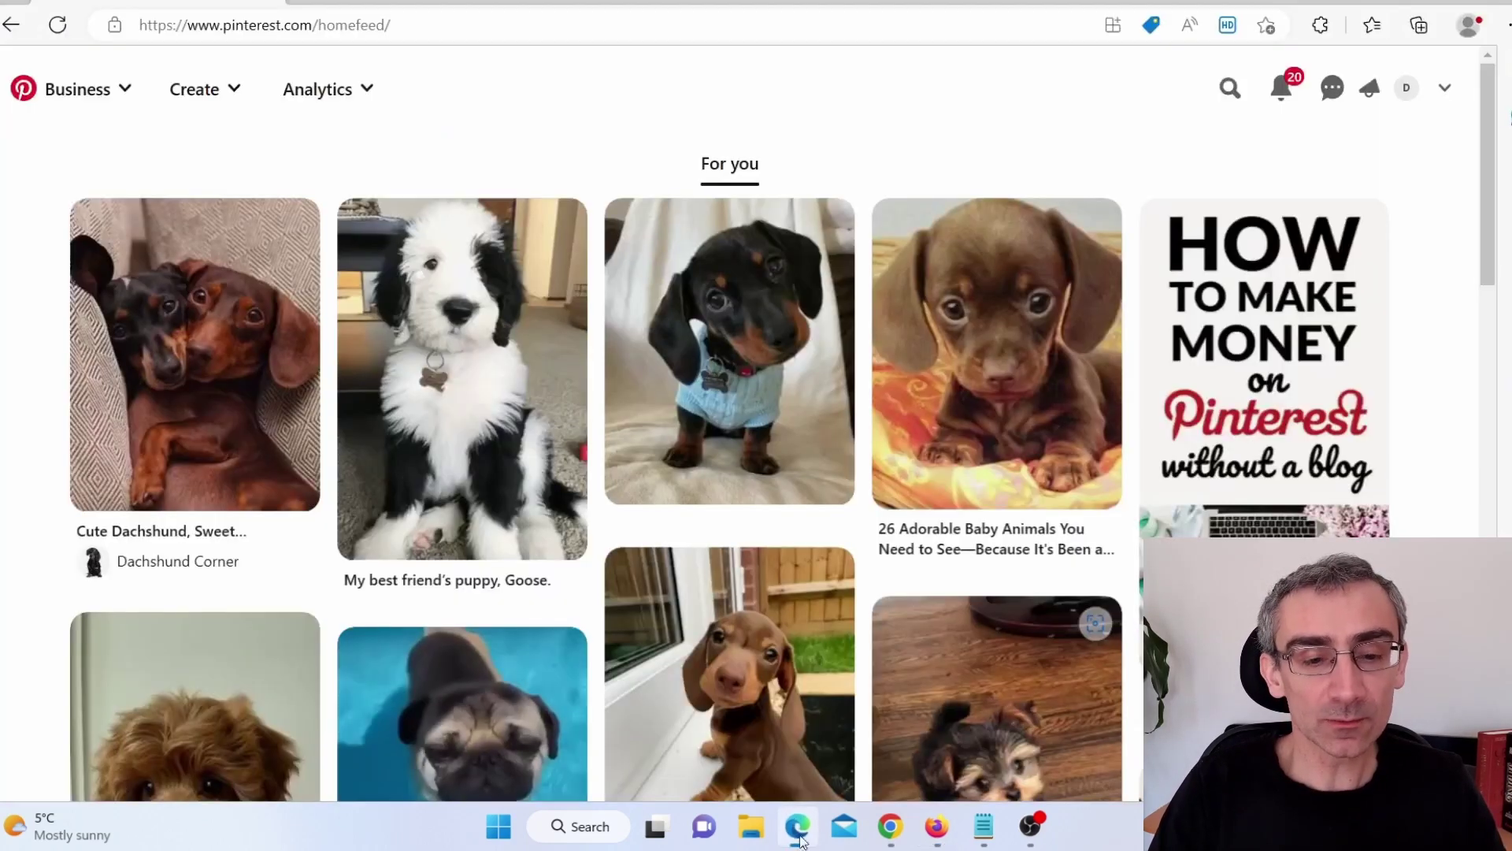
- Start a new pin via Create > Create Pin in Pinterest, then return to Canva
{"action": "left_click", "coordinate": [218, 103]}
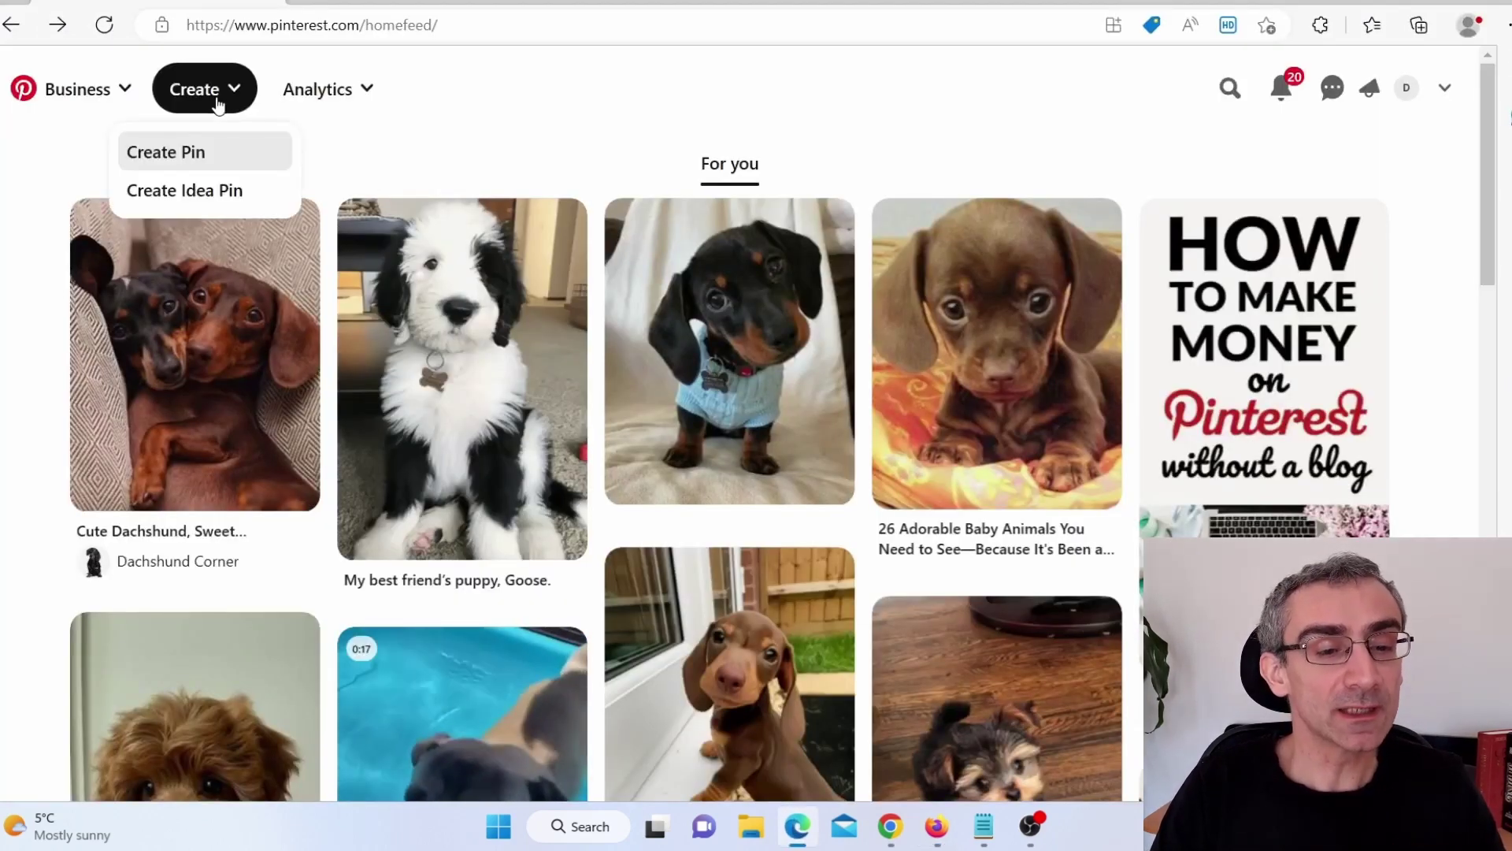
{"action": "left_click", "coordinate": [193, 157]}
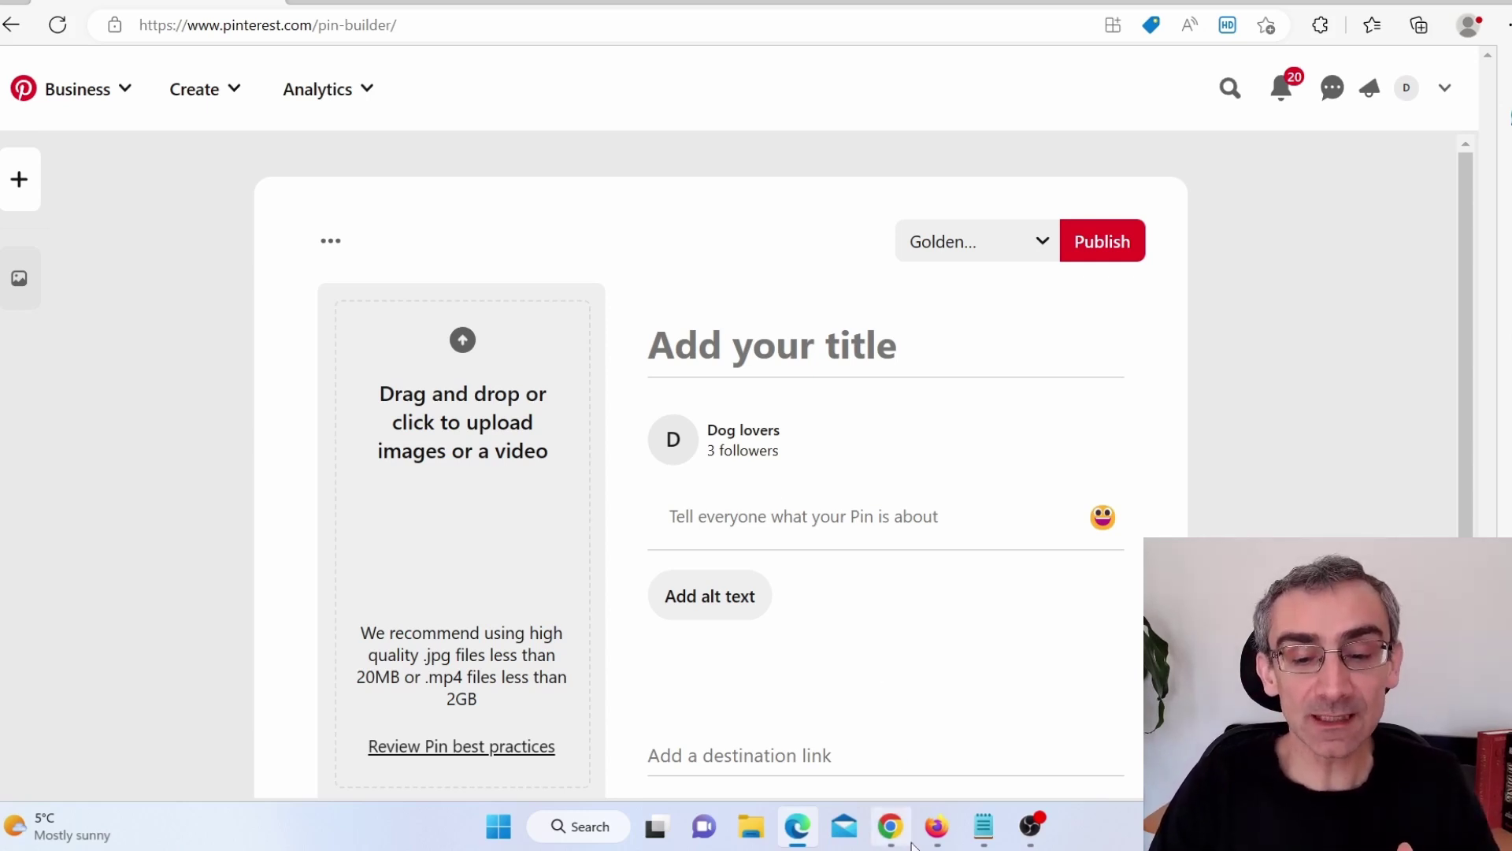
{"action": "left_click", "coordinate": [931, 825]}
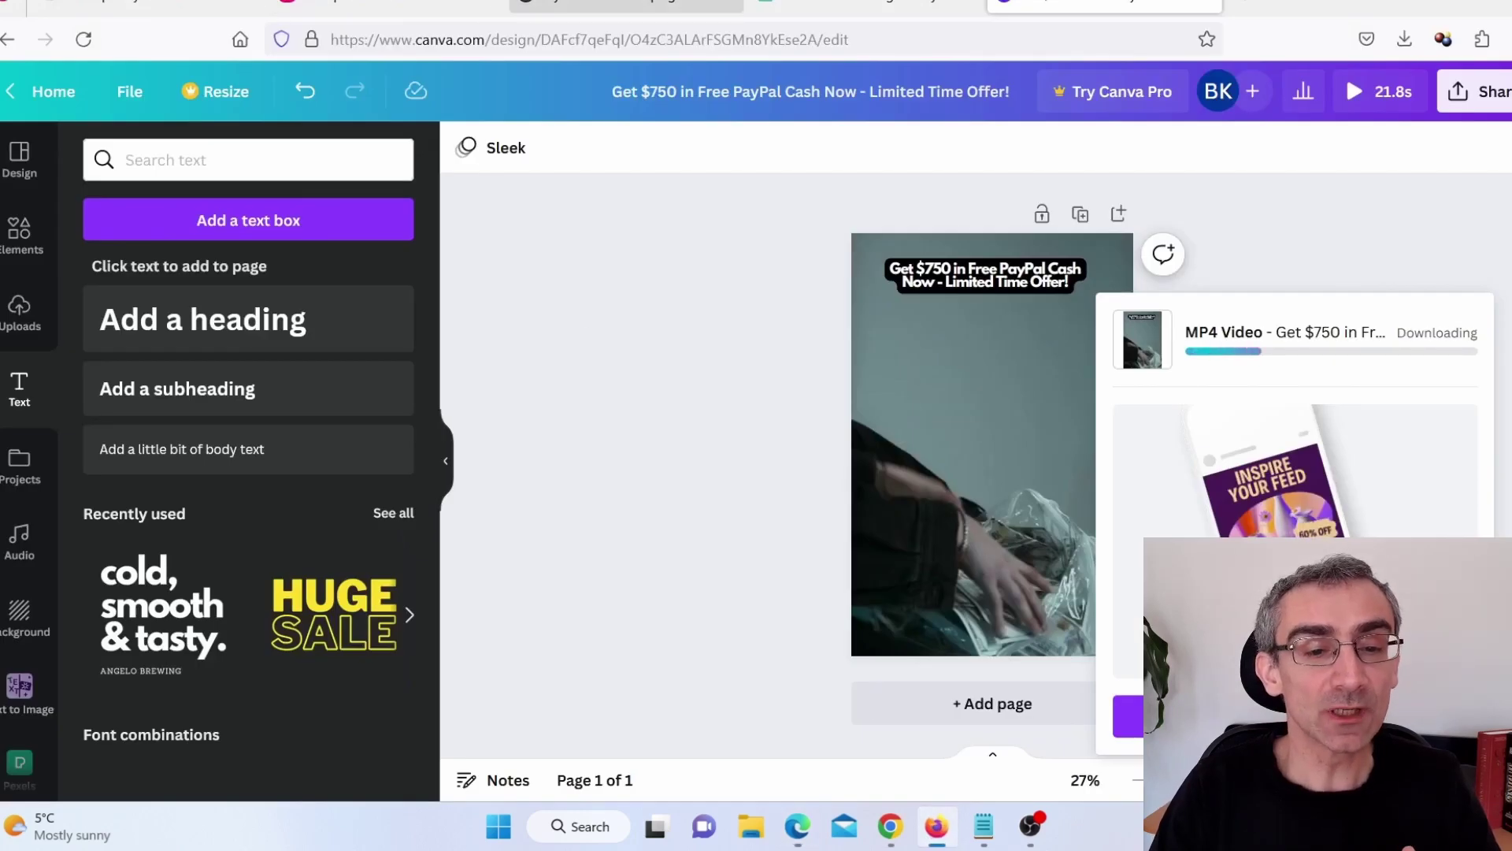
- View the published PayPal gift card page and its Mixo site dashboard, then return to Pinterest
{"action": "left_click", "coordinate": [613, 6]}
{"action": "left_click", "coordinate": [254, 370]}
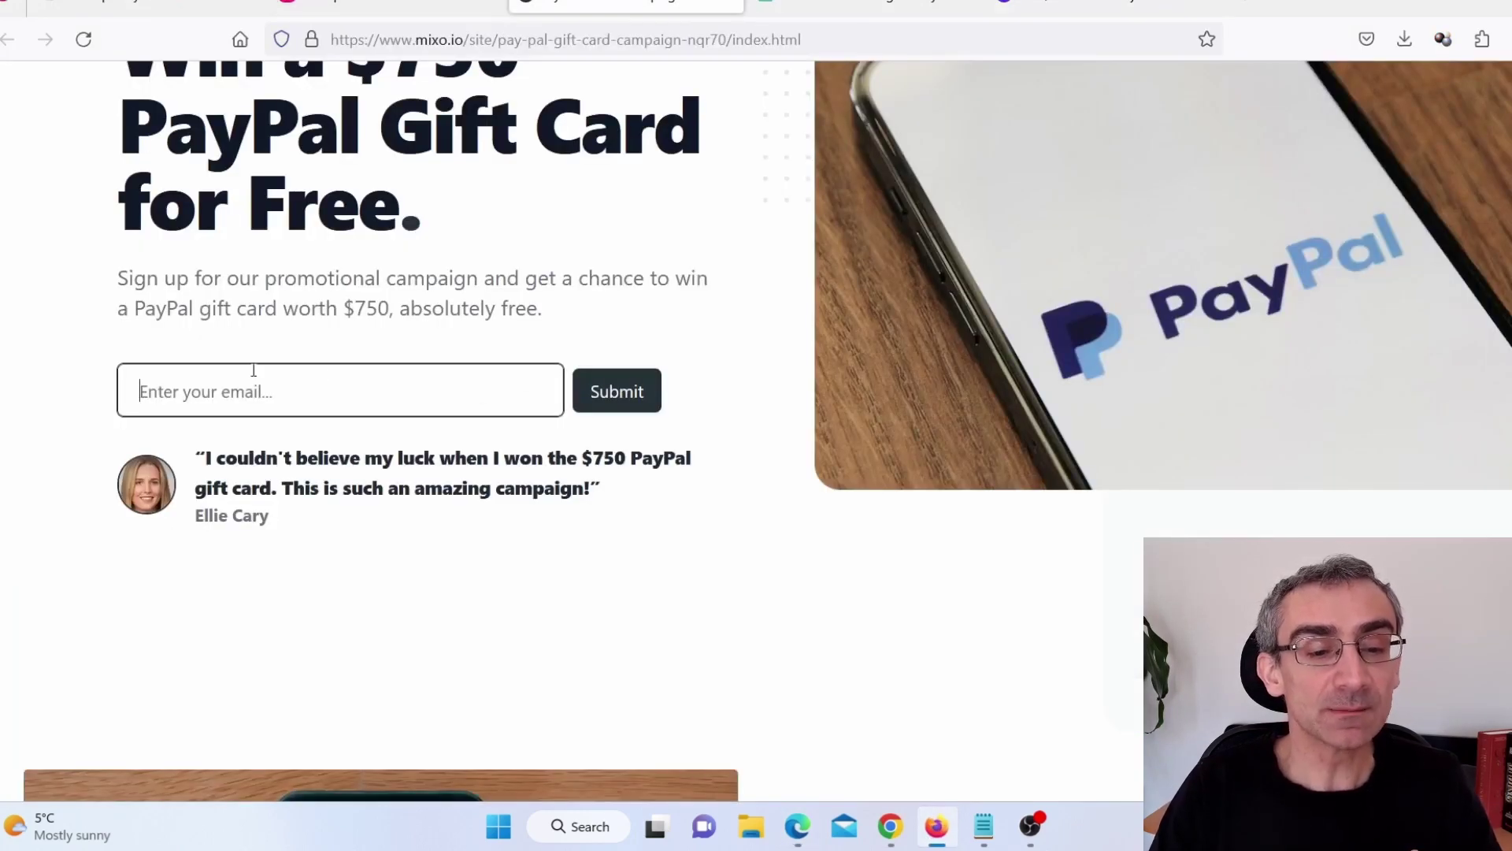
{"action": "left_click", "coordinate": [388, 14]}
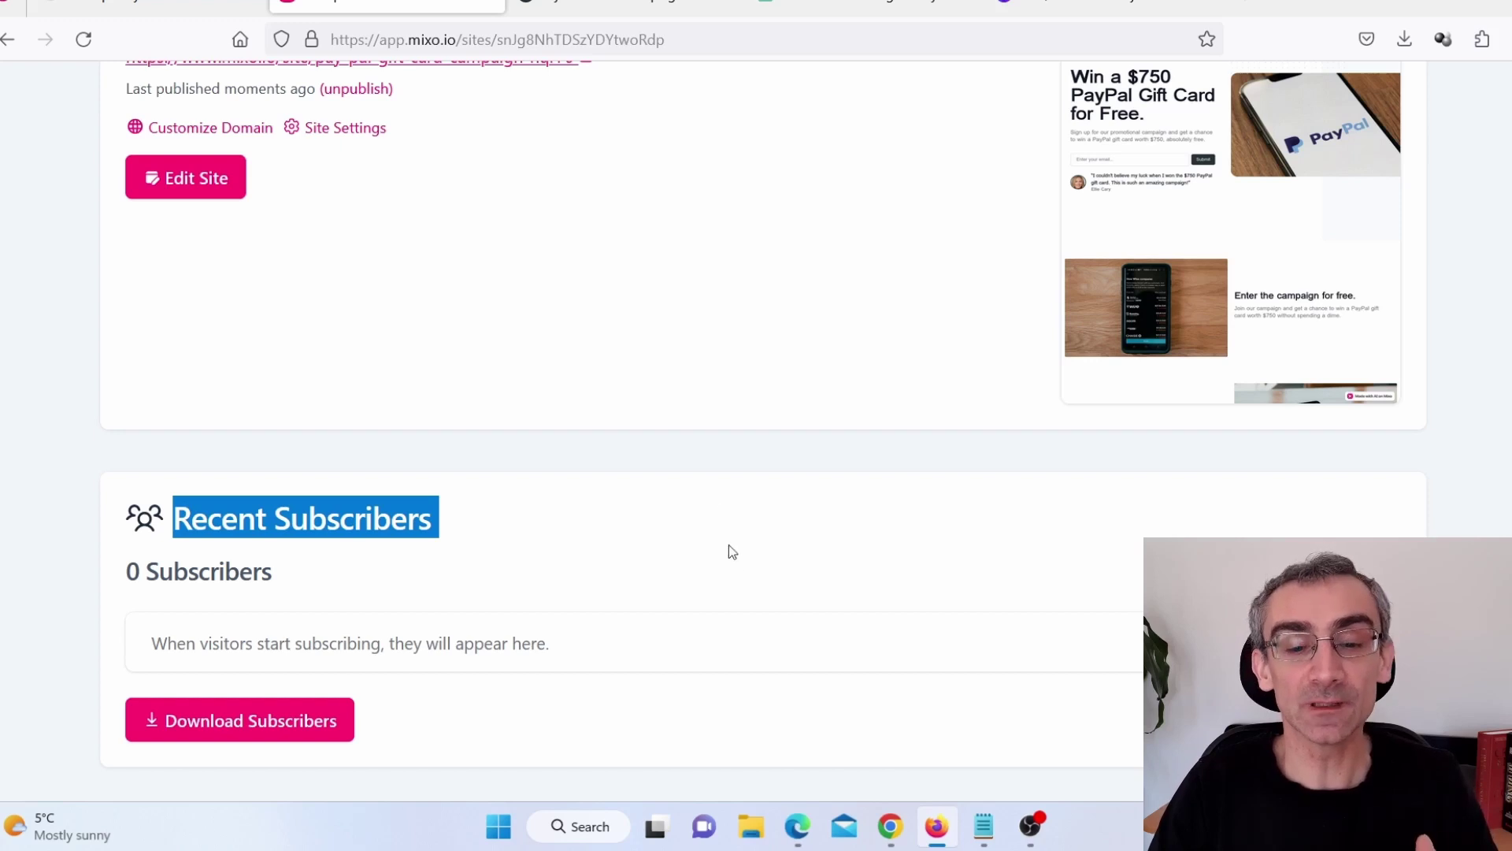
{"action": "left_click", "coordinate": [798, 823]}
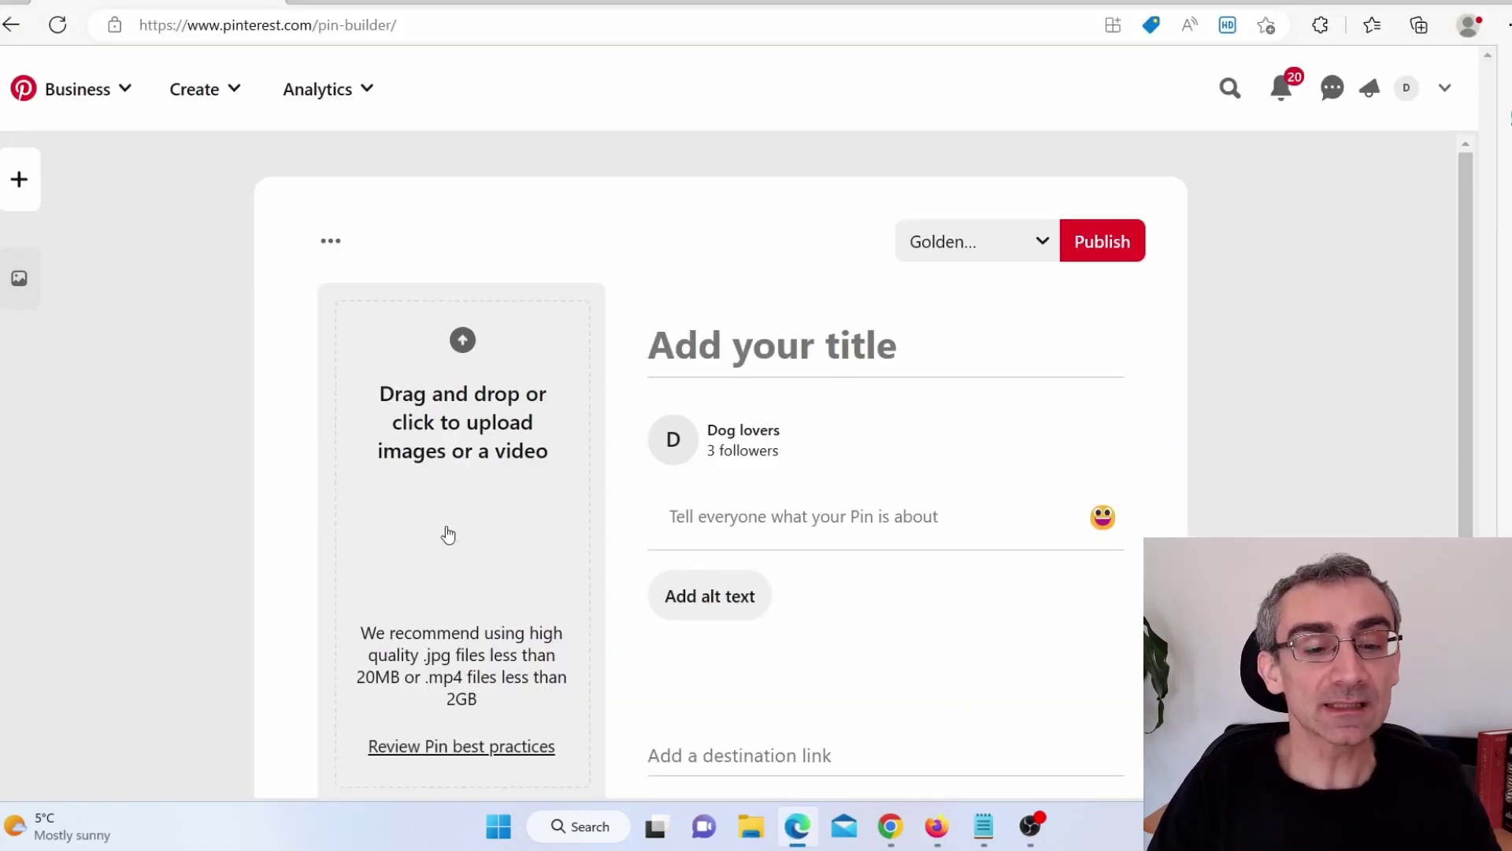
- Copy the gift card page's web address for the pin's destination link field
{"action": "scroll", "coordinate": [782, 598], "scroll_direction": "down", "scroll_amount": 2}
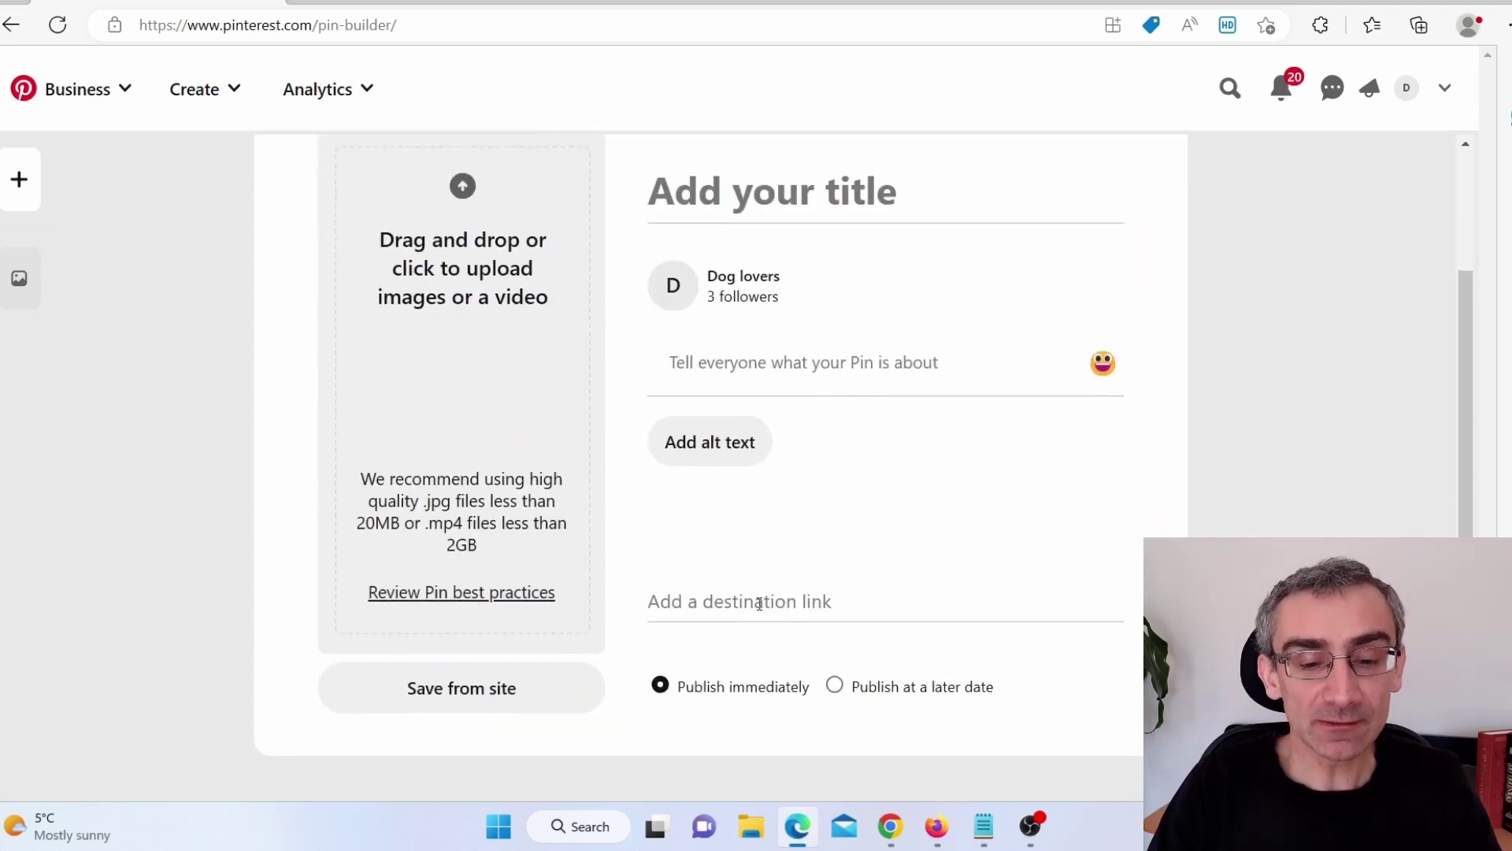
{"action": "left_click", "coordinate": [719, 608]}
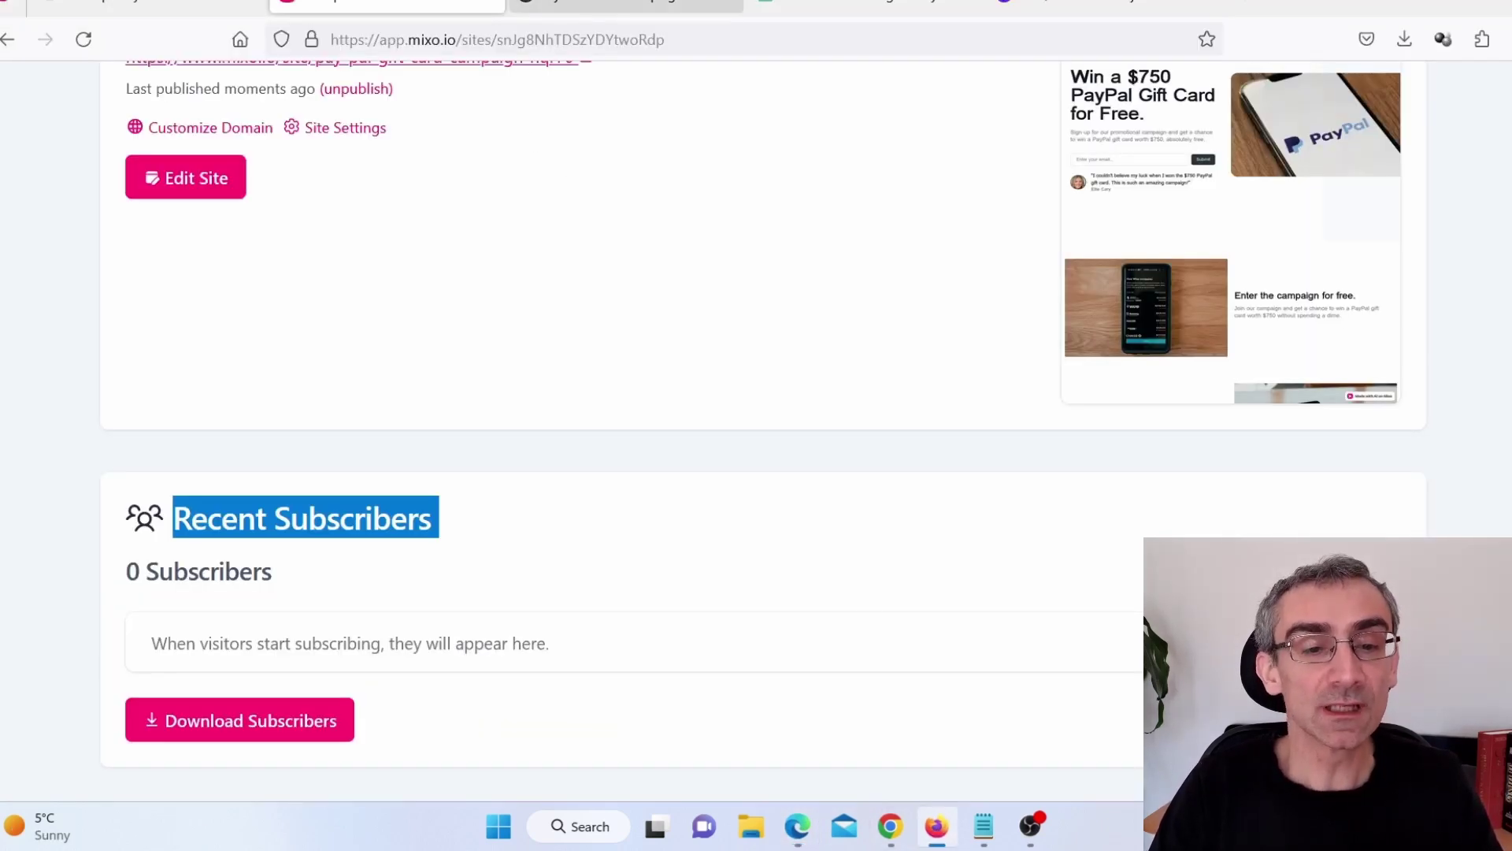
{"action": "left_click", "coordinate": [571, 6]}
{"action": "left_click", "coordinate": [574, 54]}
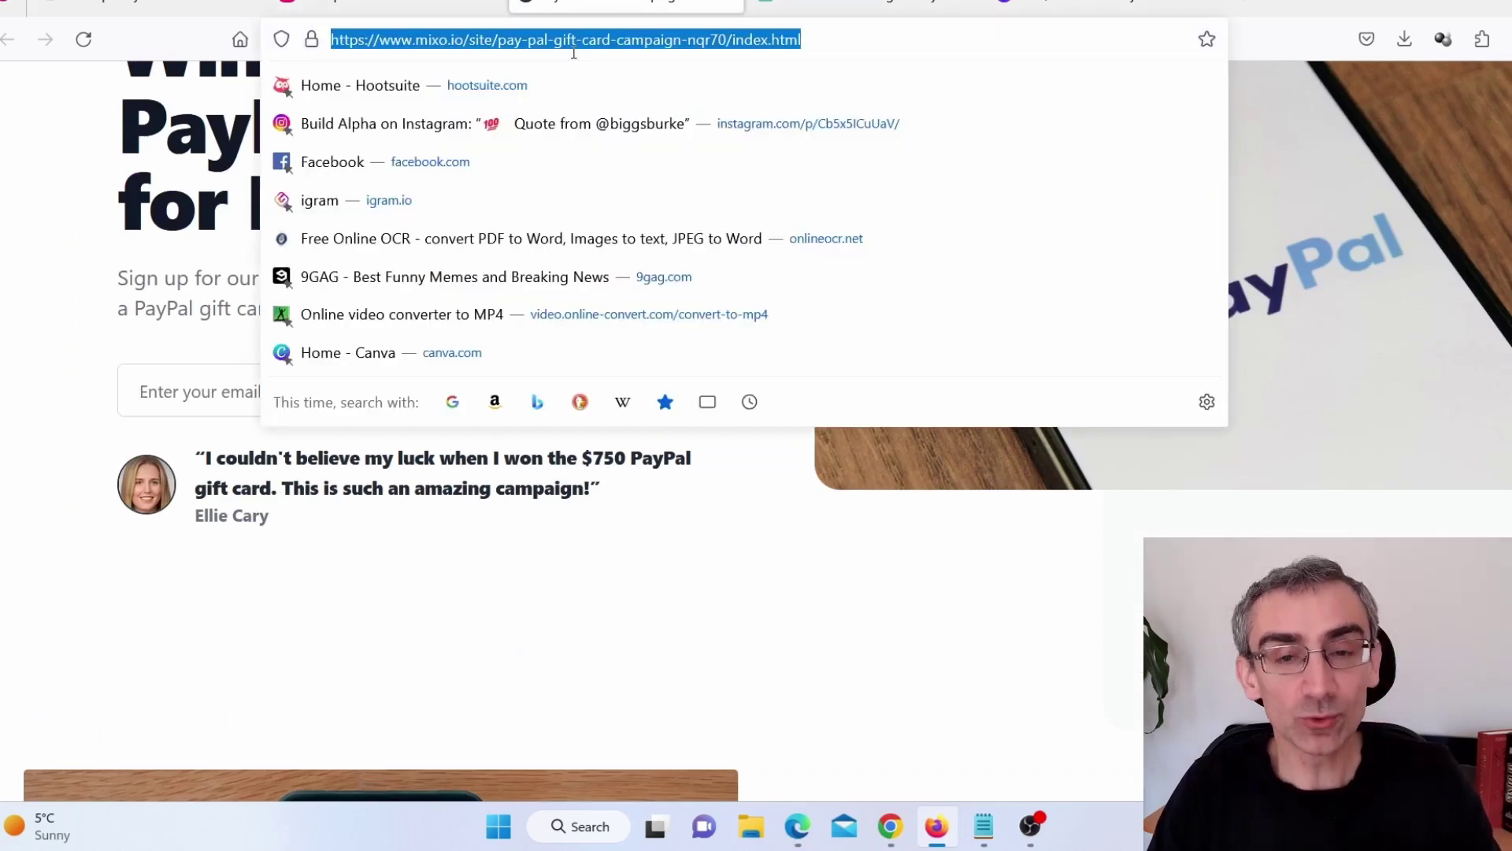
{"action": "left_click", "coordinate": [799, 825]}
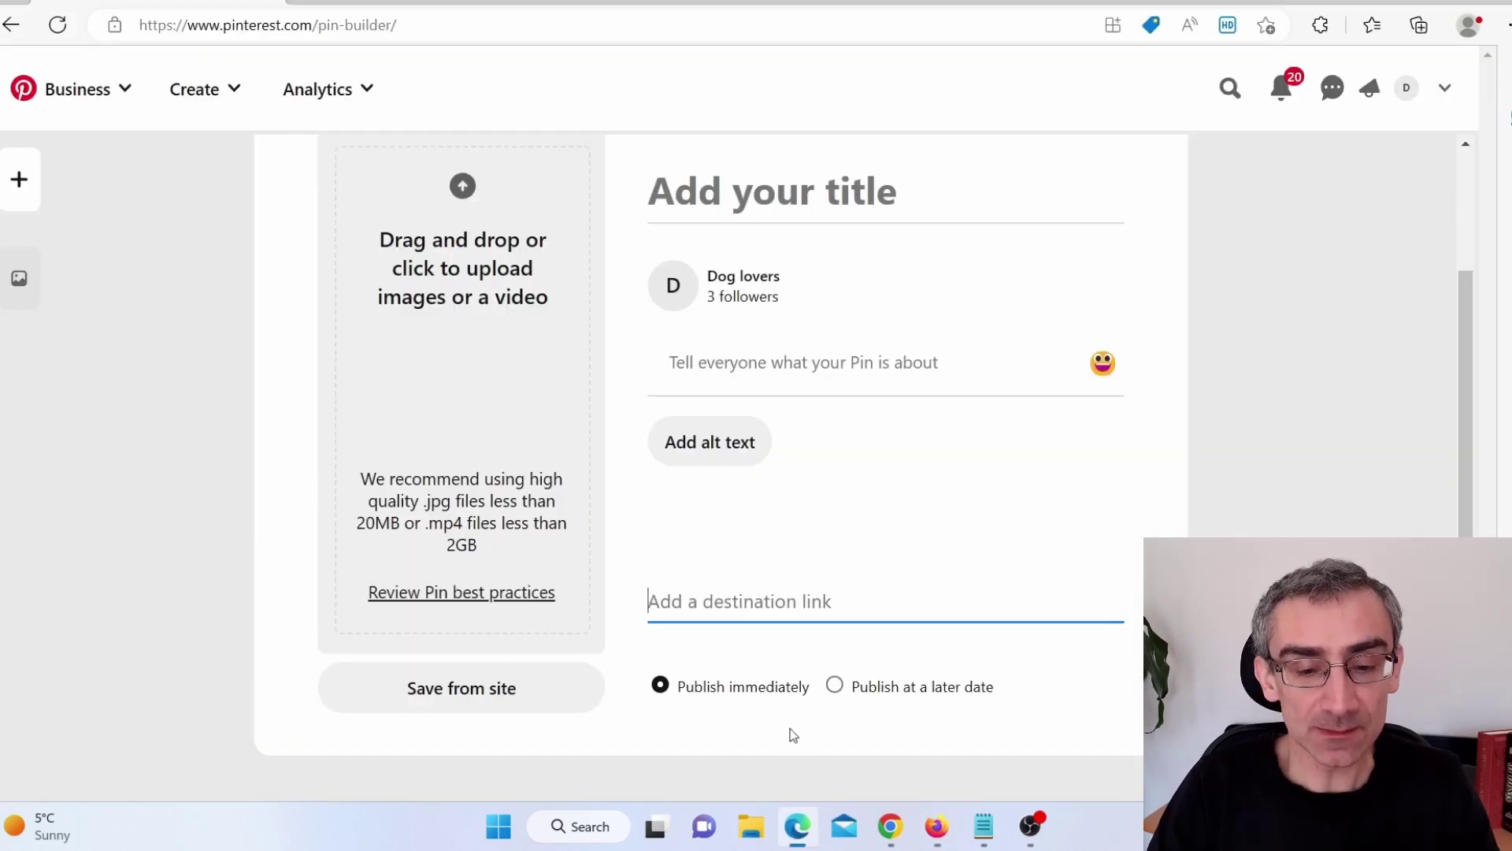
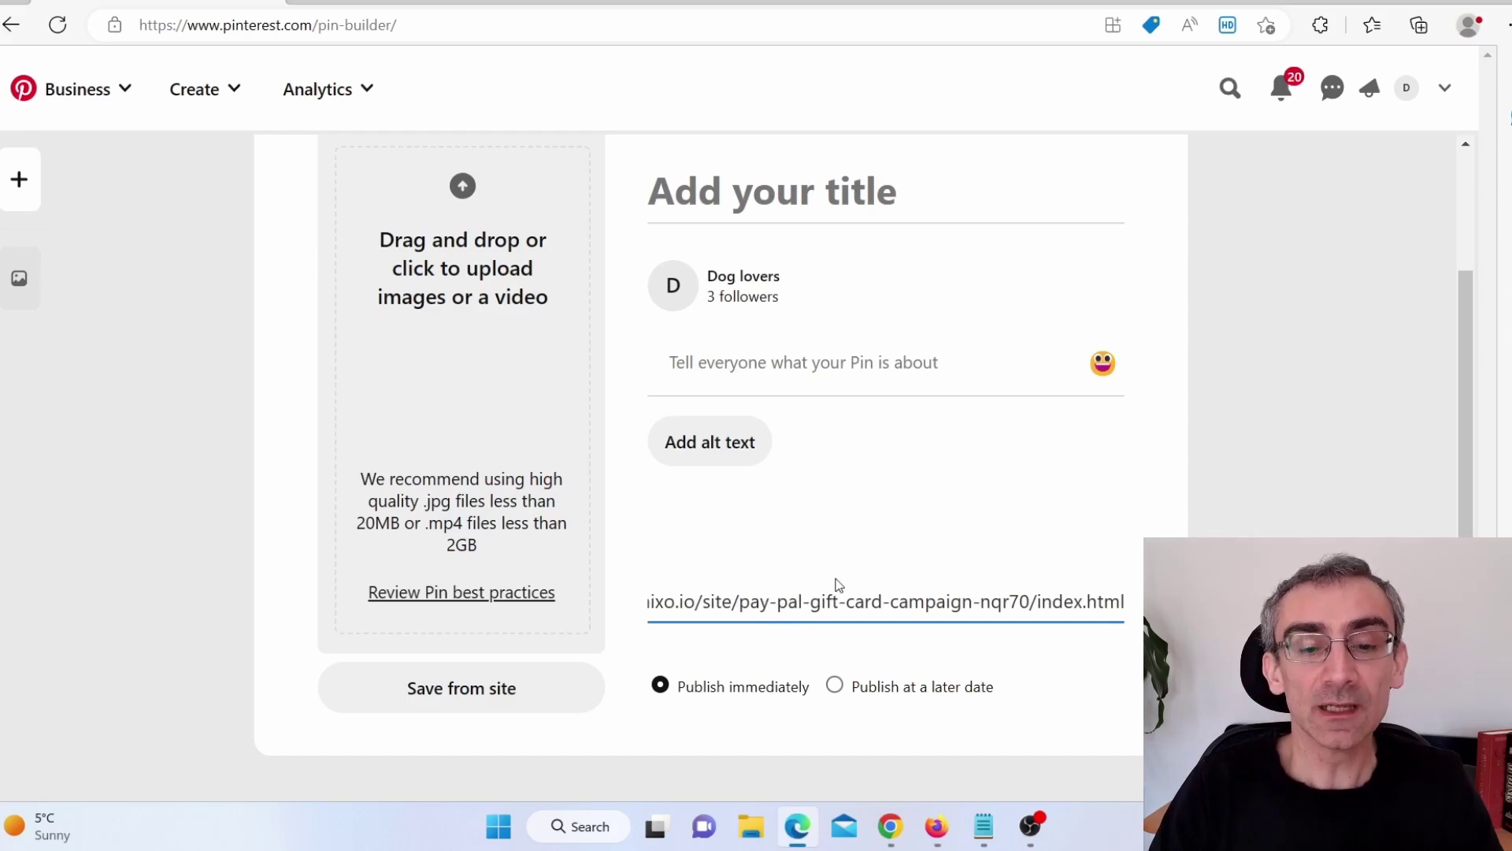
- Start editing the pin's description, then bring up the published PayPal gift-card page in Firefox
{"action": "left_click", "coordinate": [790, 367]}
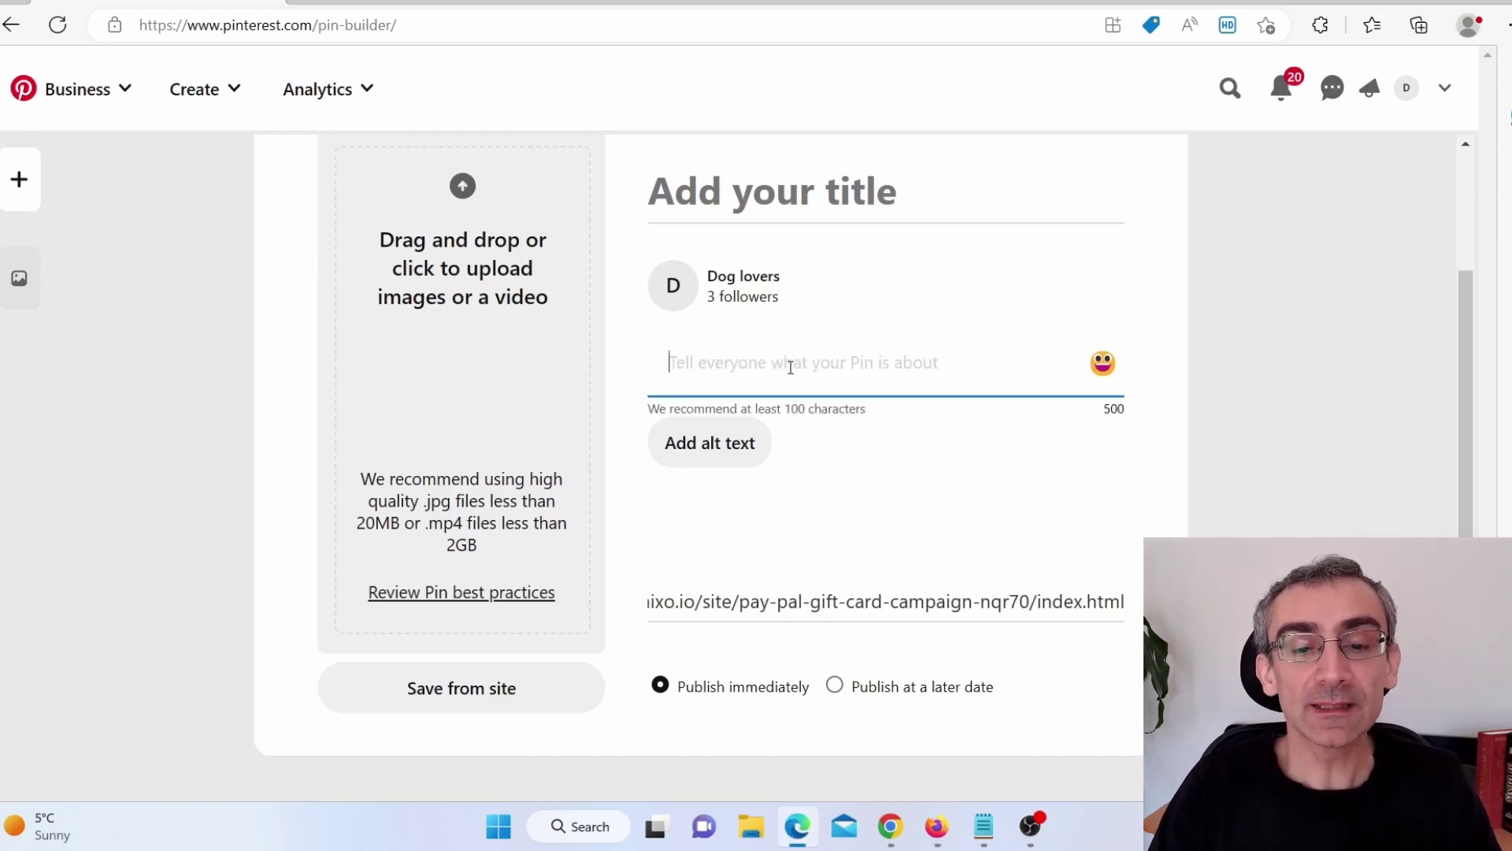
{"action": "scroll", "coordinate": [974, 421], "scroll_direction": "up", "scroll_amount": 2}
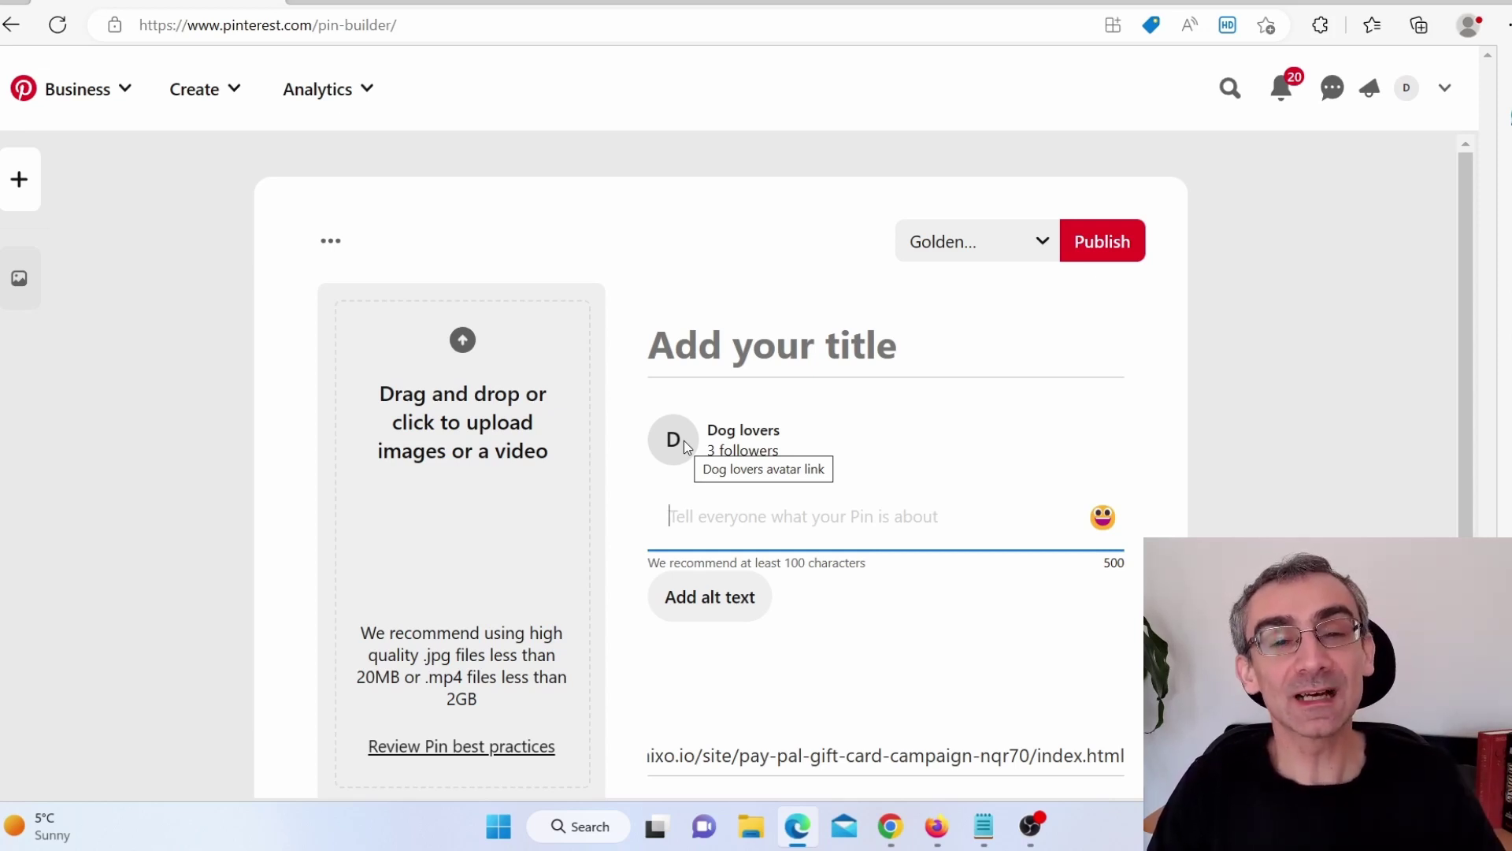
{"action": "left_click", "coordinate": [921, 831]}
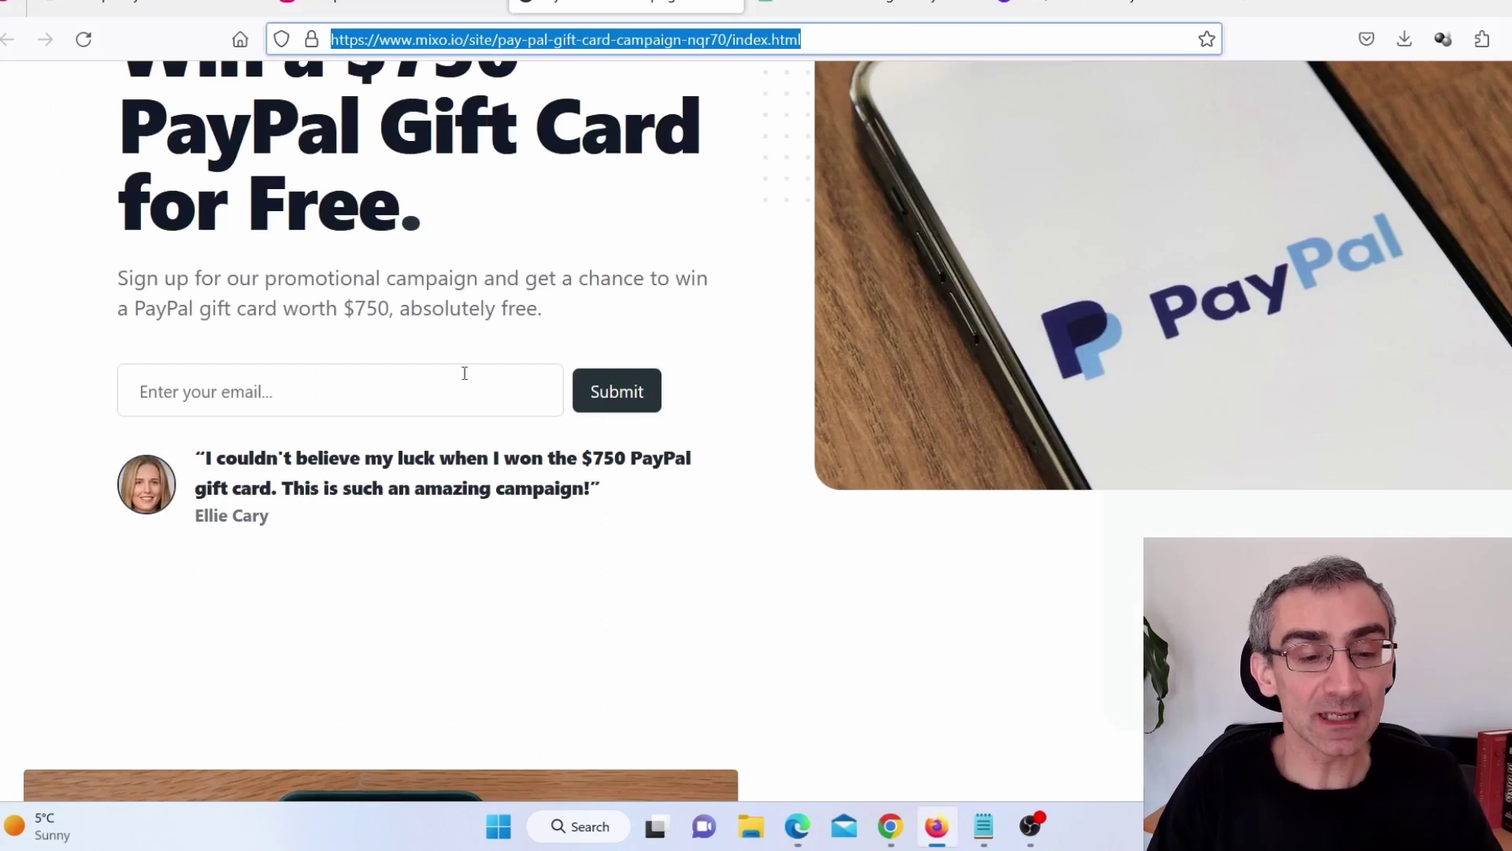
- Go to the Mixo dashboard tab and highlight the Recent Subscribers heading showing 0 subscribers
{"action": "key", "text": "ctrl+shift+Tab"}
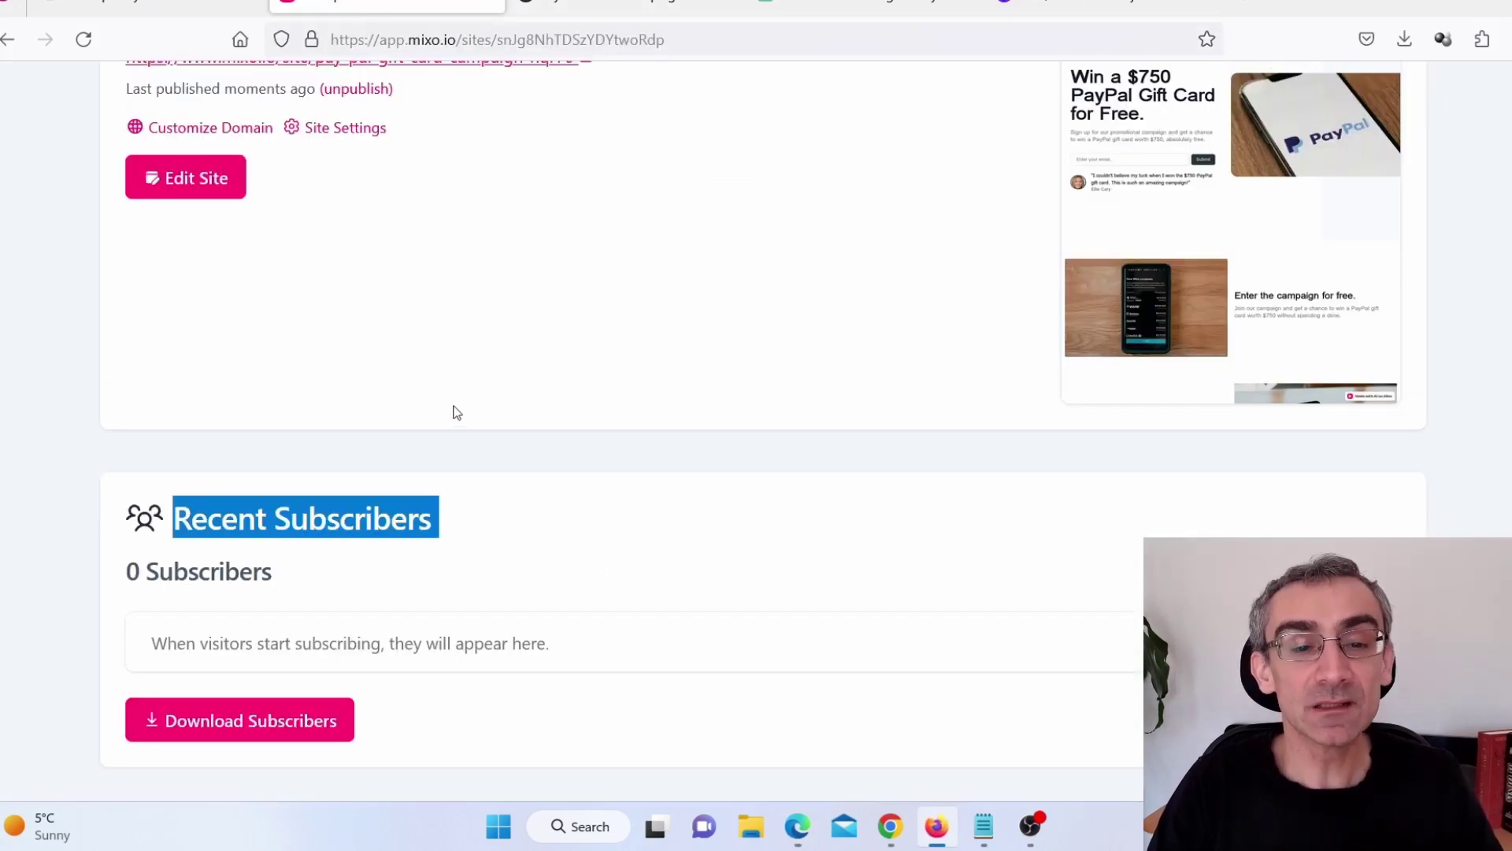
{"action": "left_click", "coordinate": [442, 499]}
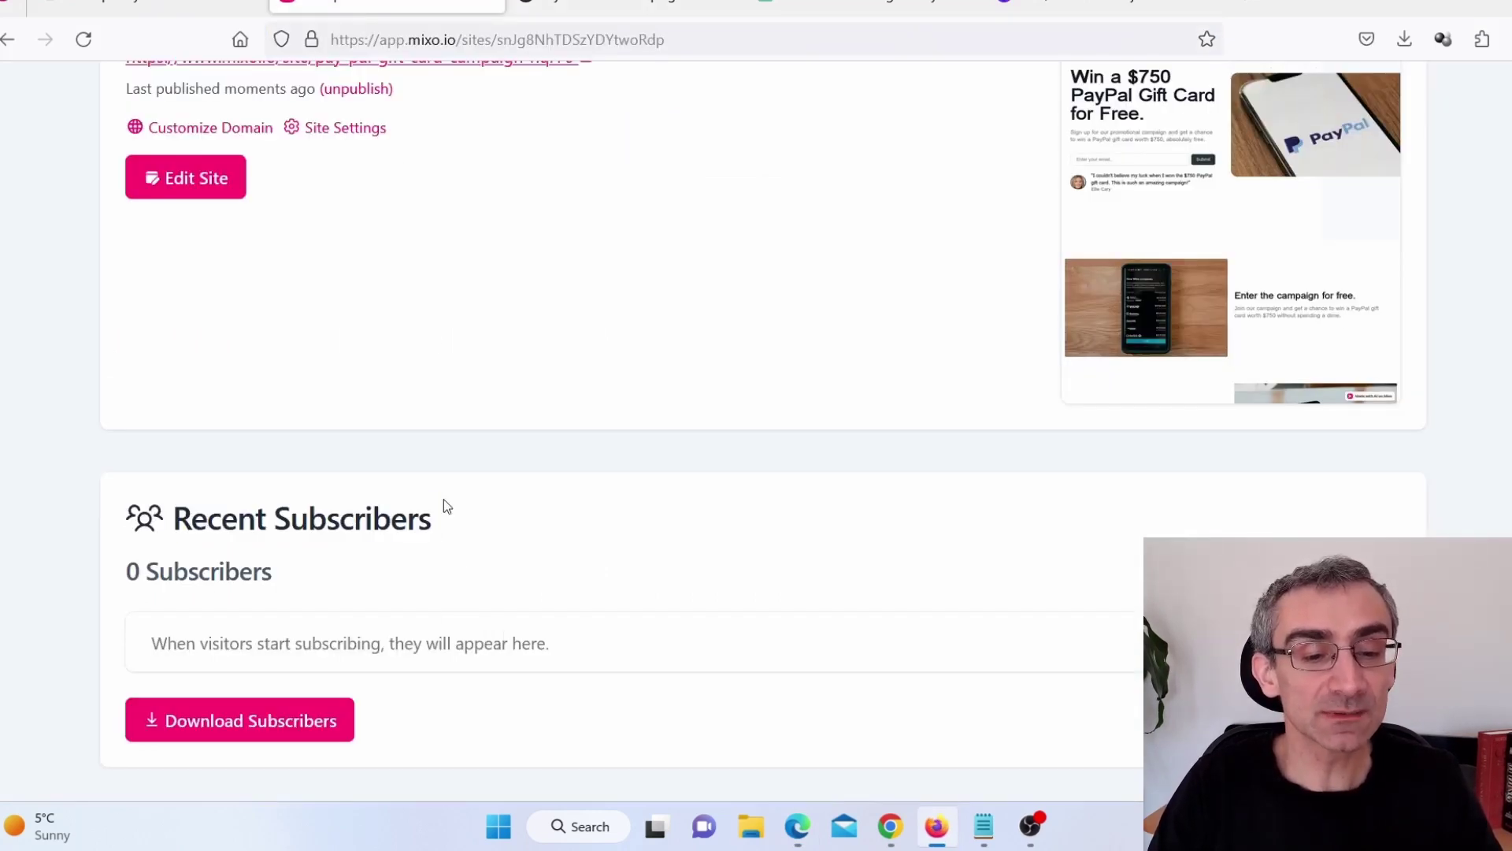
{"action": "left_click_drag", "start_coordinate": [437, 512], "coordinate": [132, 517]}
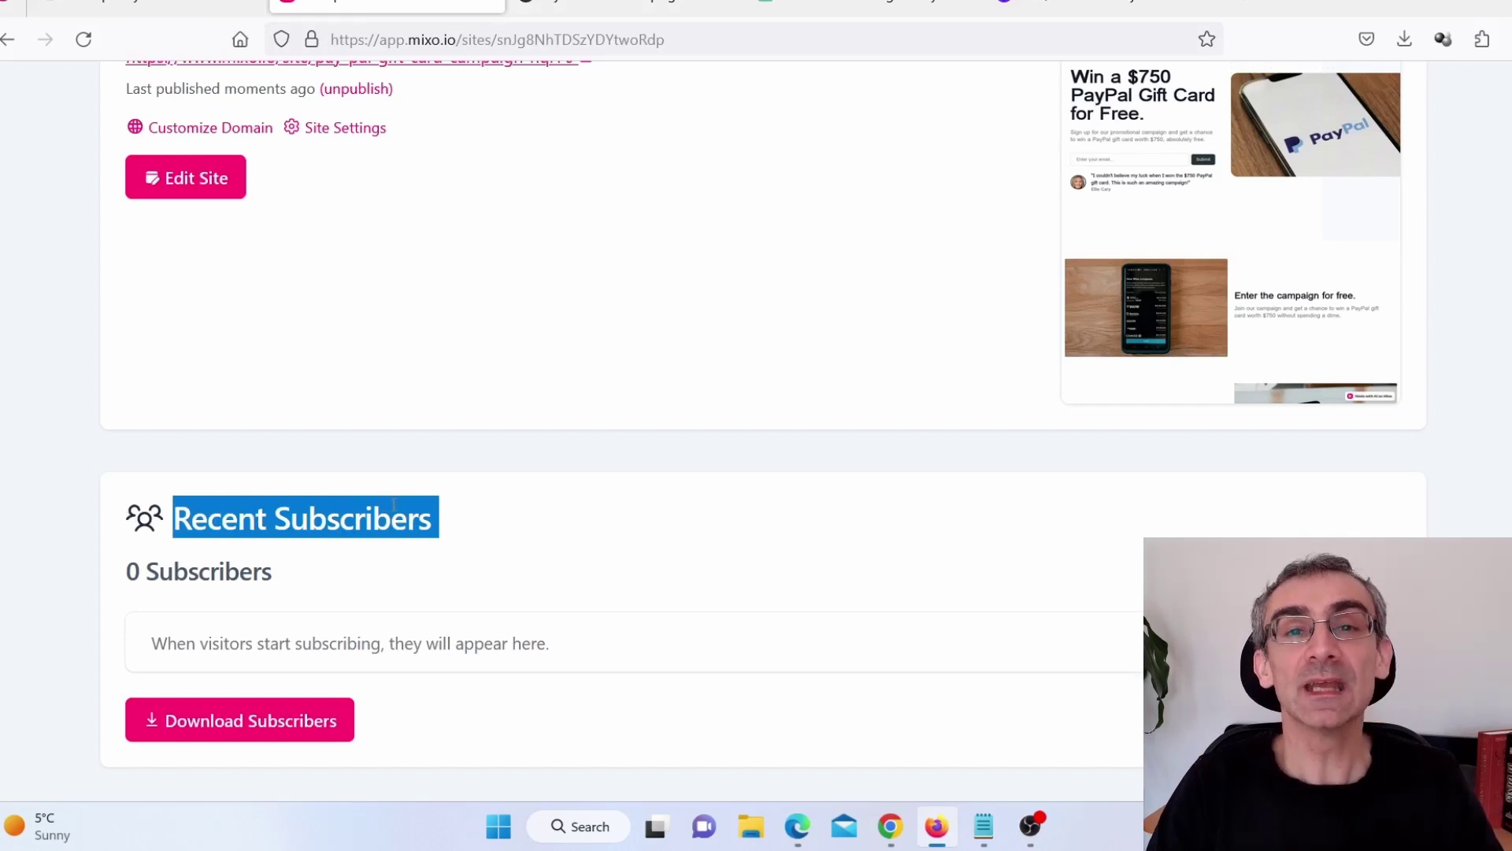